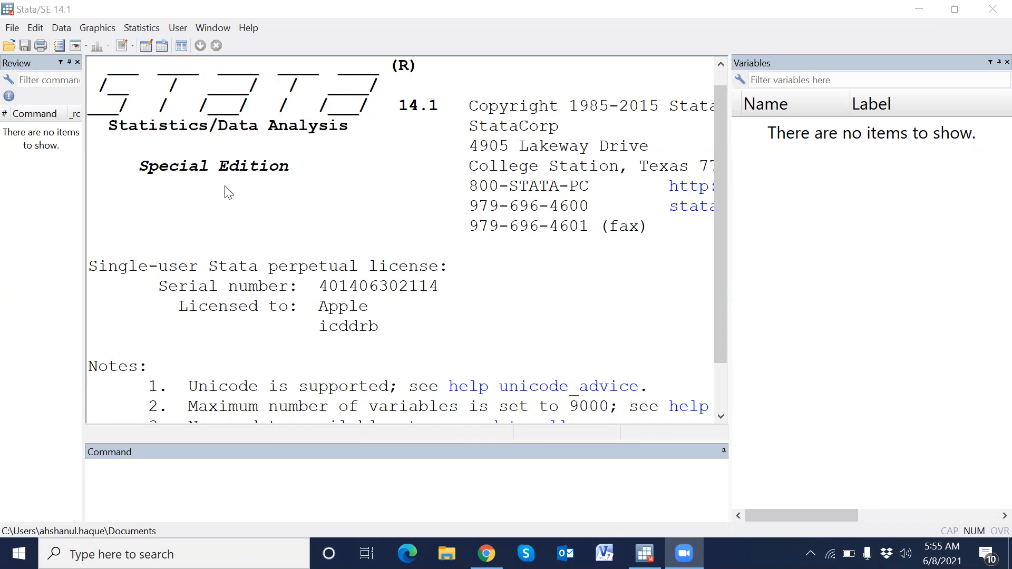
- Open the BDPR7RFL dataset from the BDPR7RDT folder inside BDHS_2018 on drive F:
left_click(11, 46)
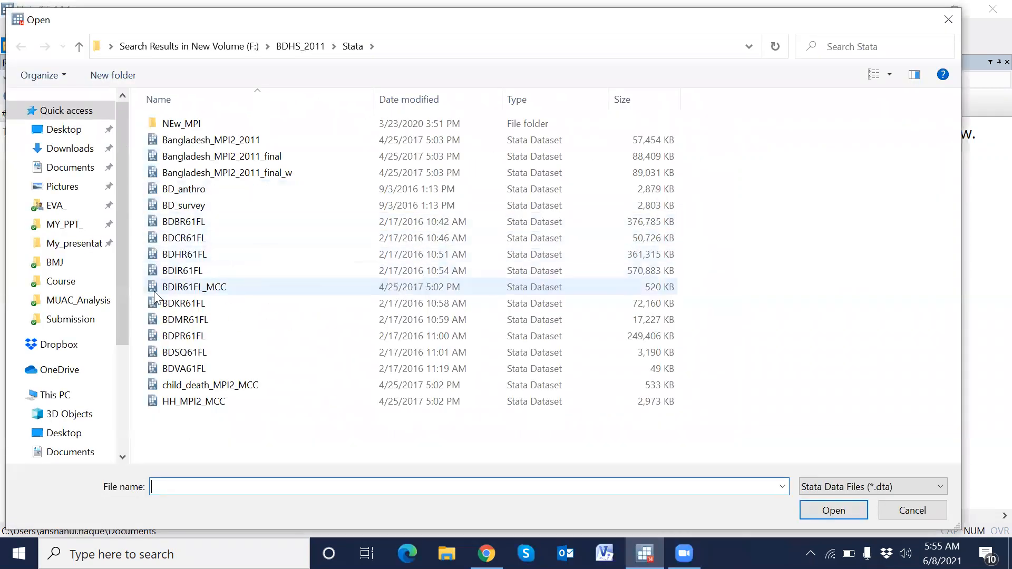
scroll(91, 389, "down", 3)
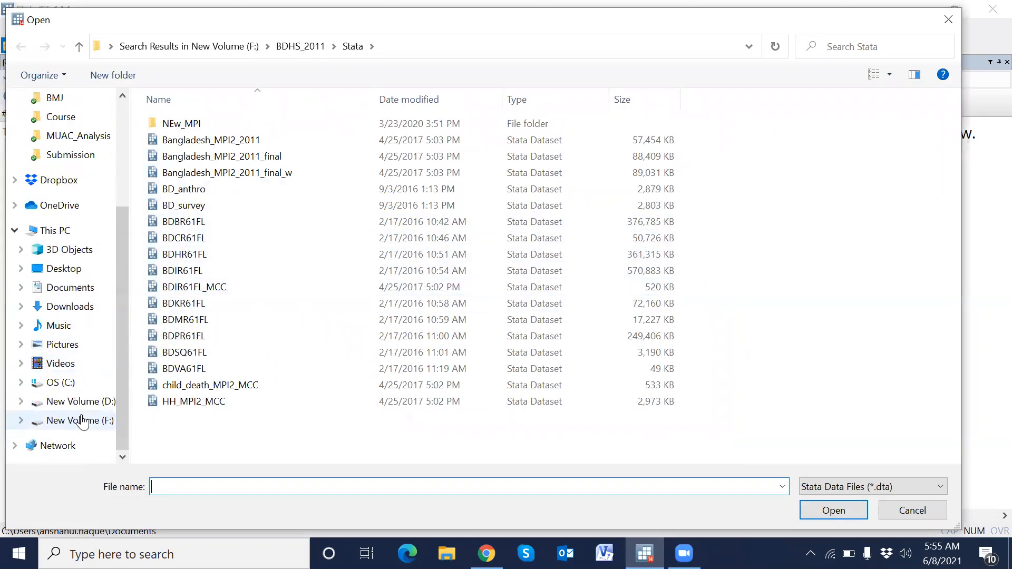
left_click(81, 422)
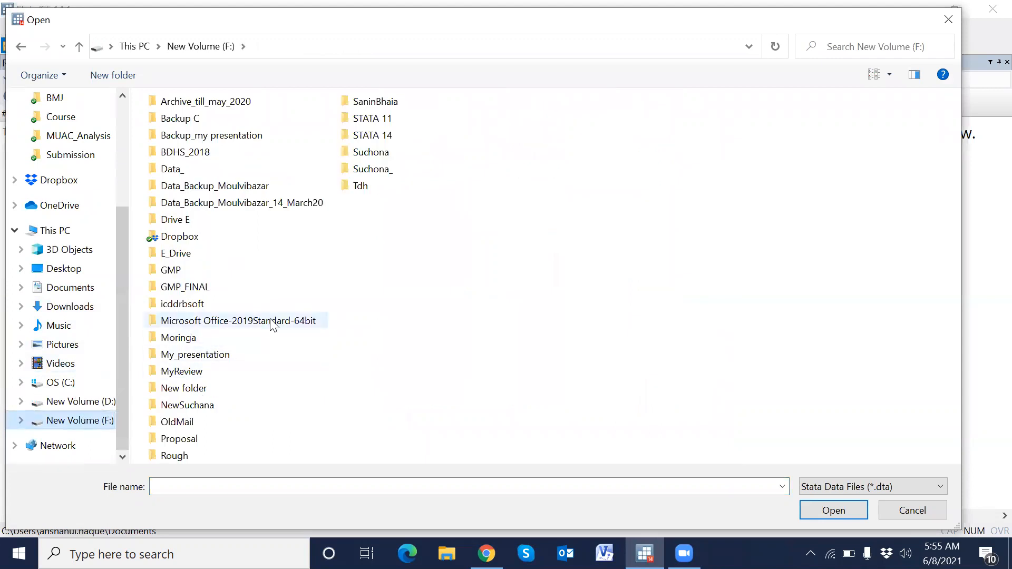
left_click(204, 158)
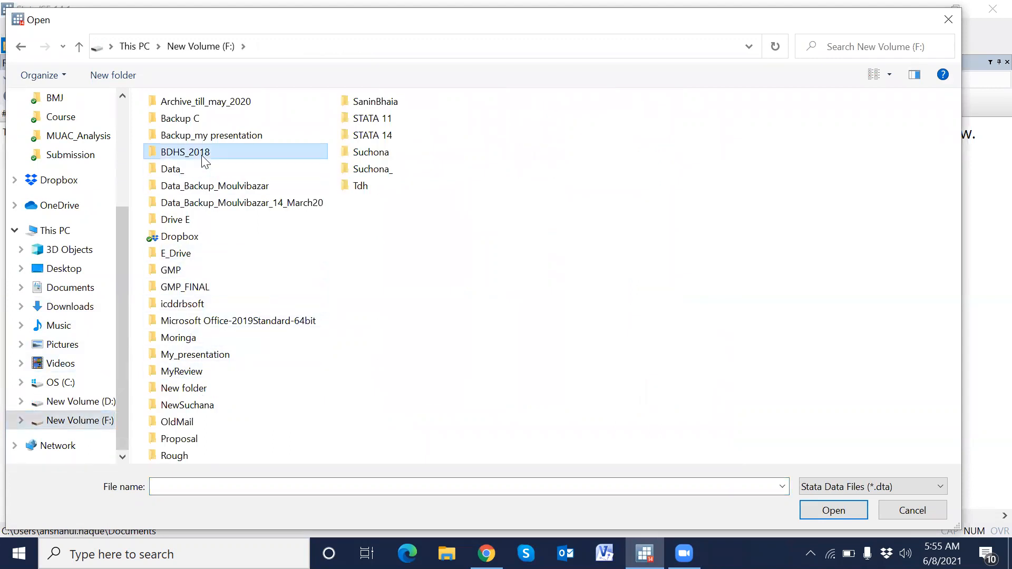
double_click(205, 156)
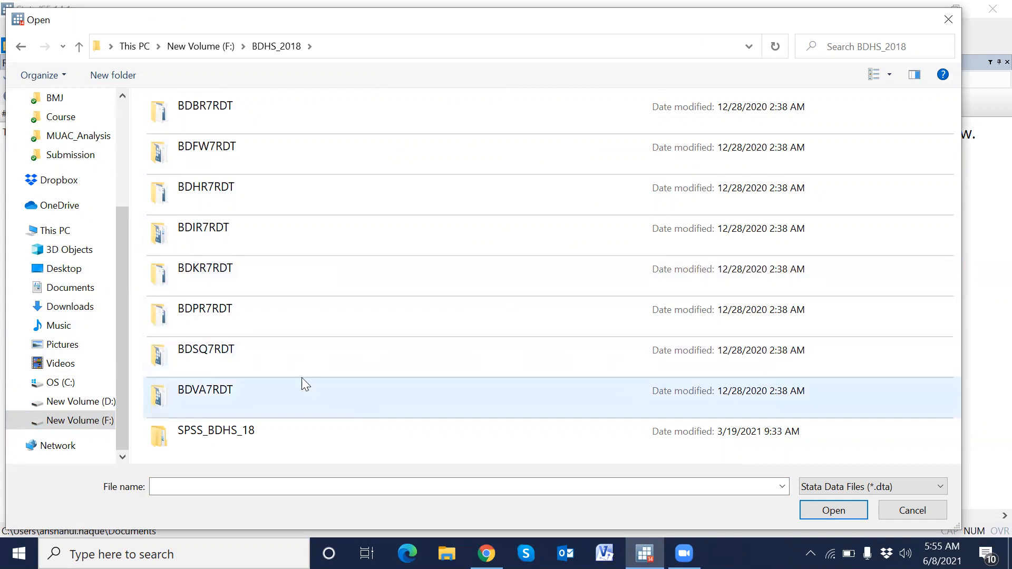
double_click(222, 316)
left_click(182, 124)
key("Return")
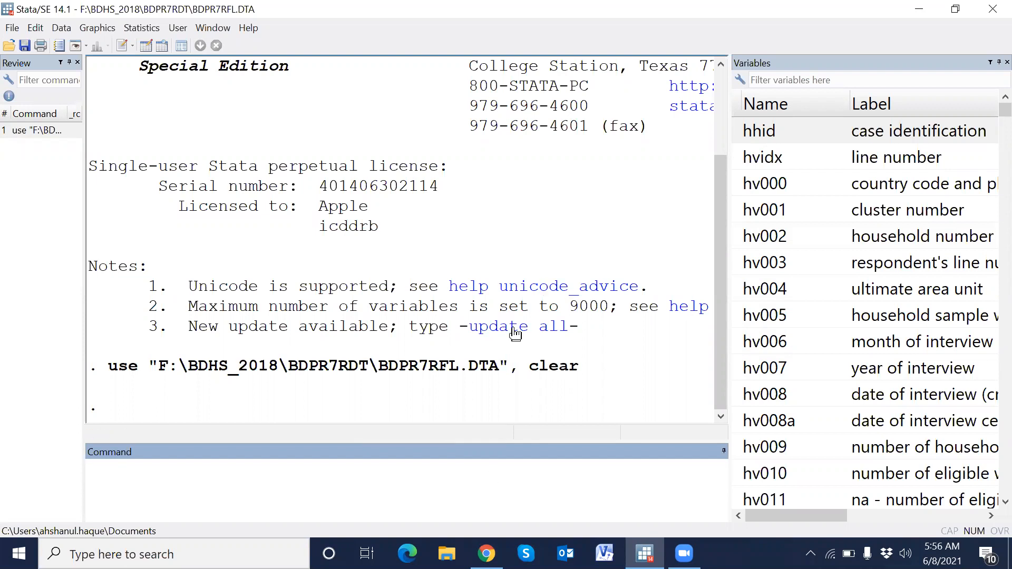
- Switch to the browser and open dhsprogram.com in a new tab
left_click(486, 553)
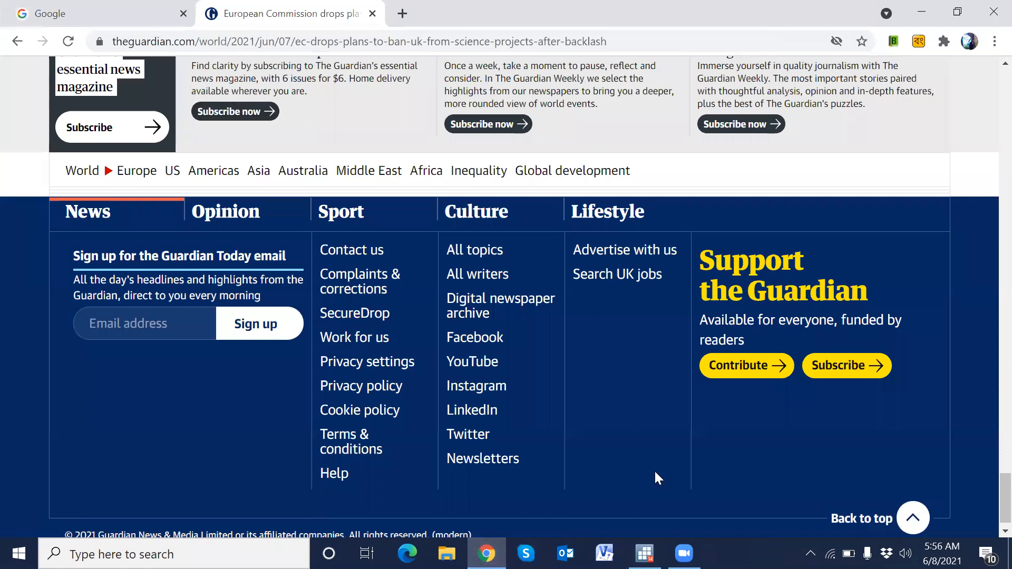
left_click(402, 13)
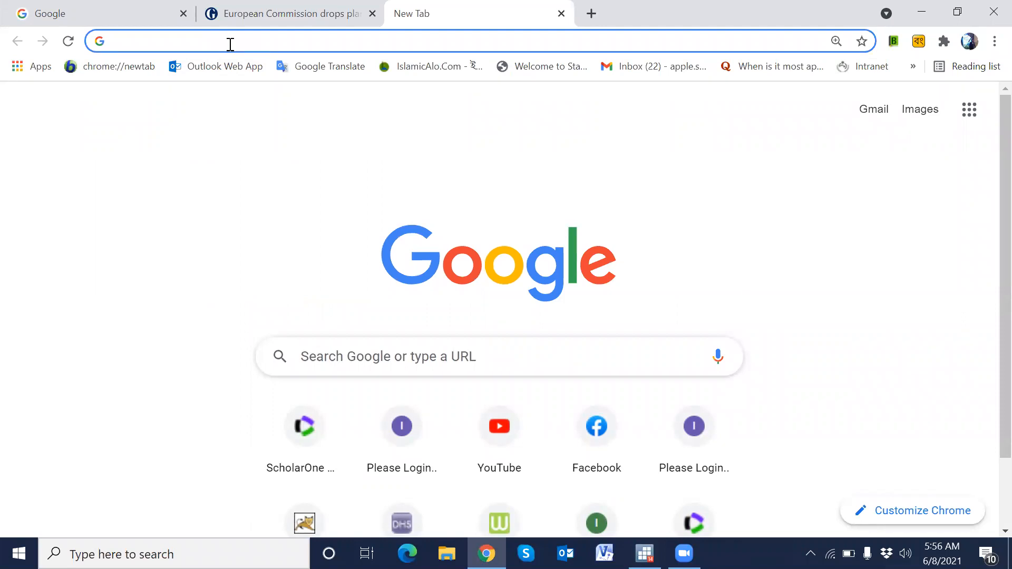
type("dhs")
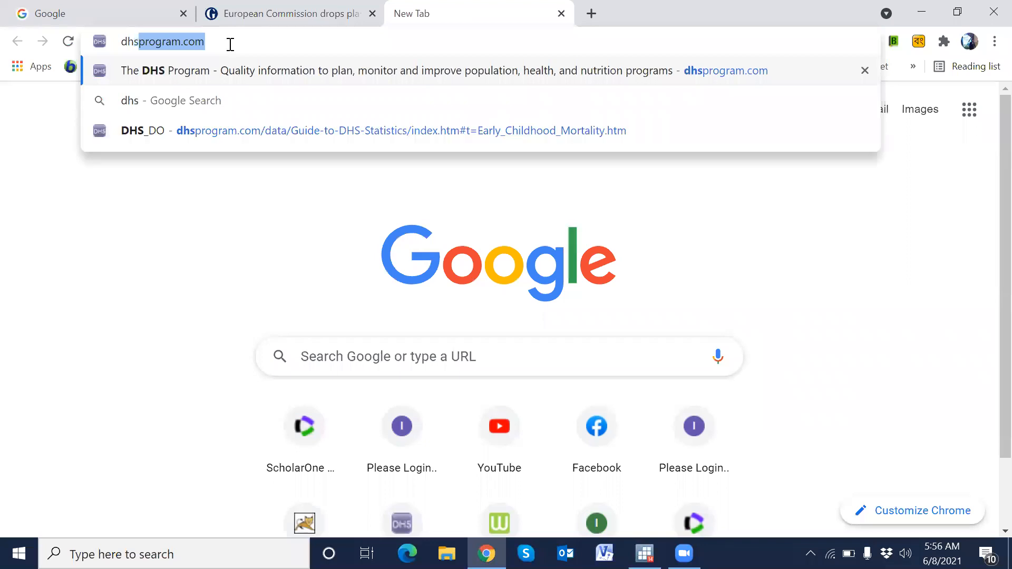
key("Return")
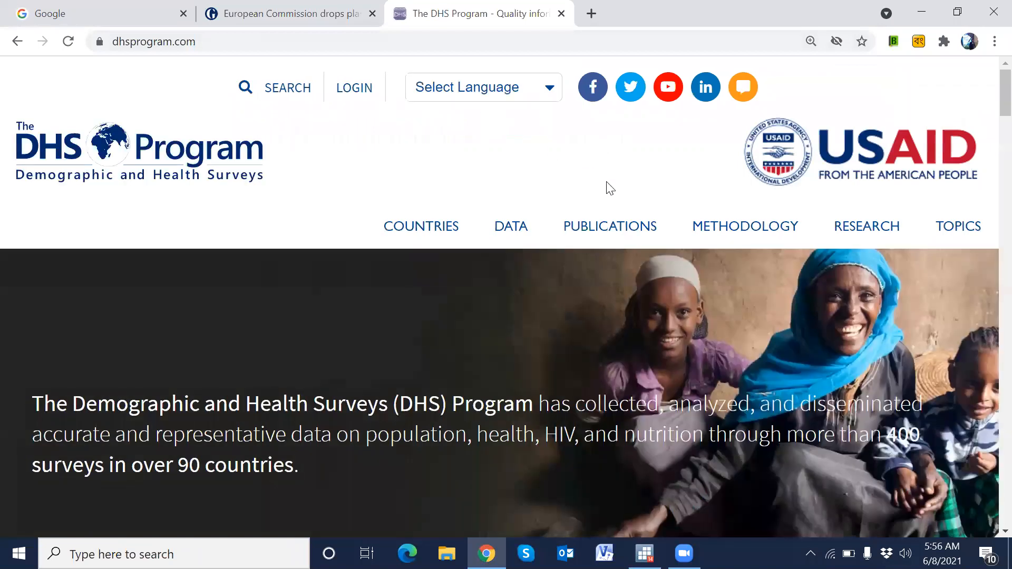
- Open the Guide to DHS Statistics and search it for stunting
mouse_move(514, 229)
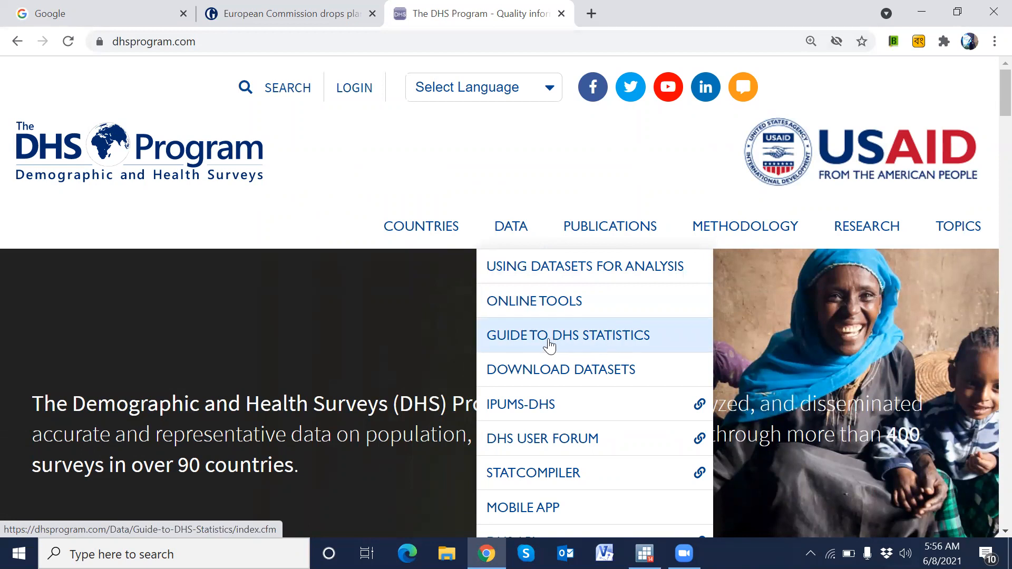
left_click(547, 342)
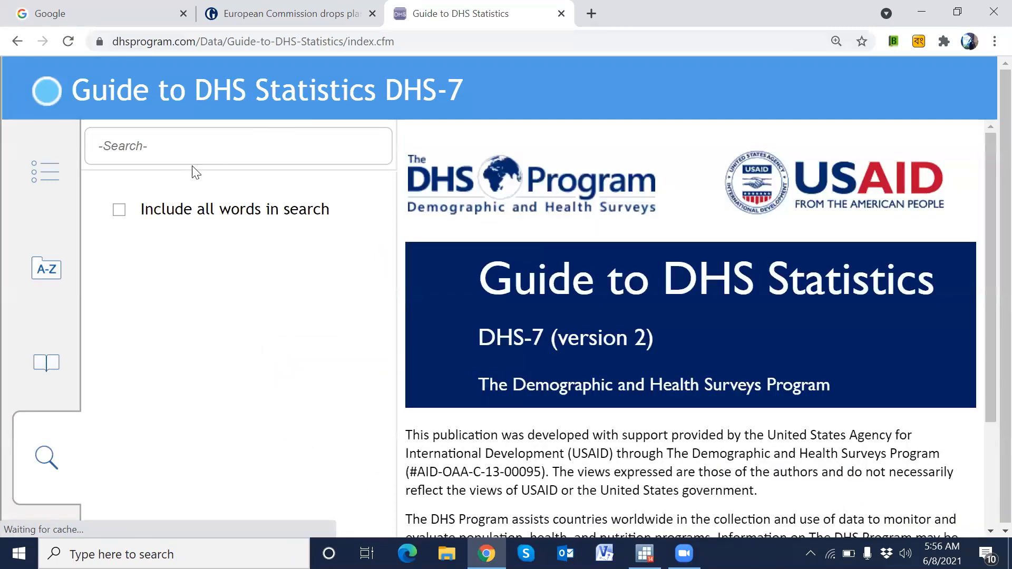
left_click(160, 146)
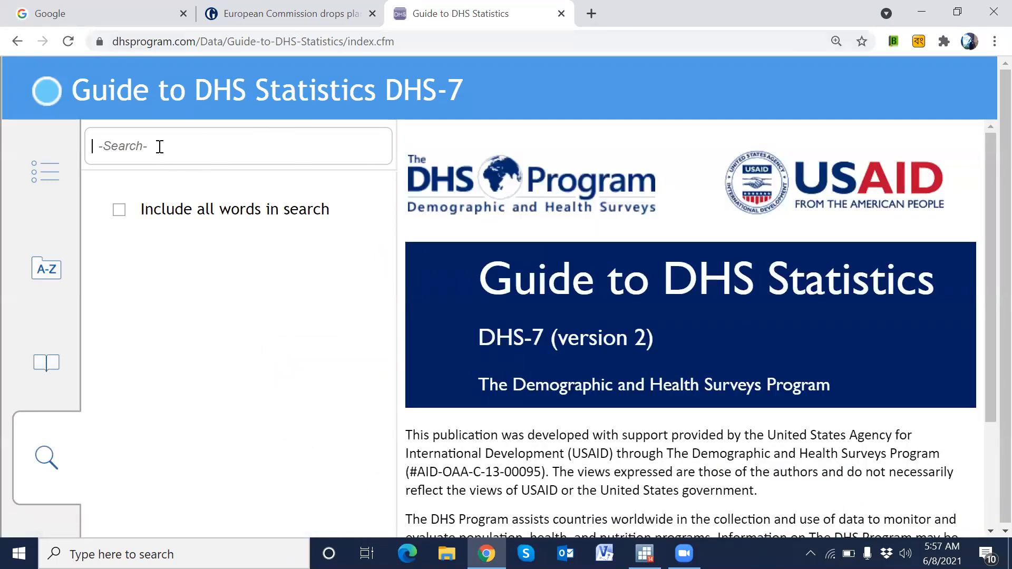
type("stuntin")
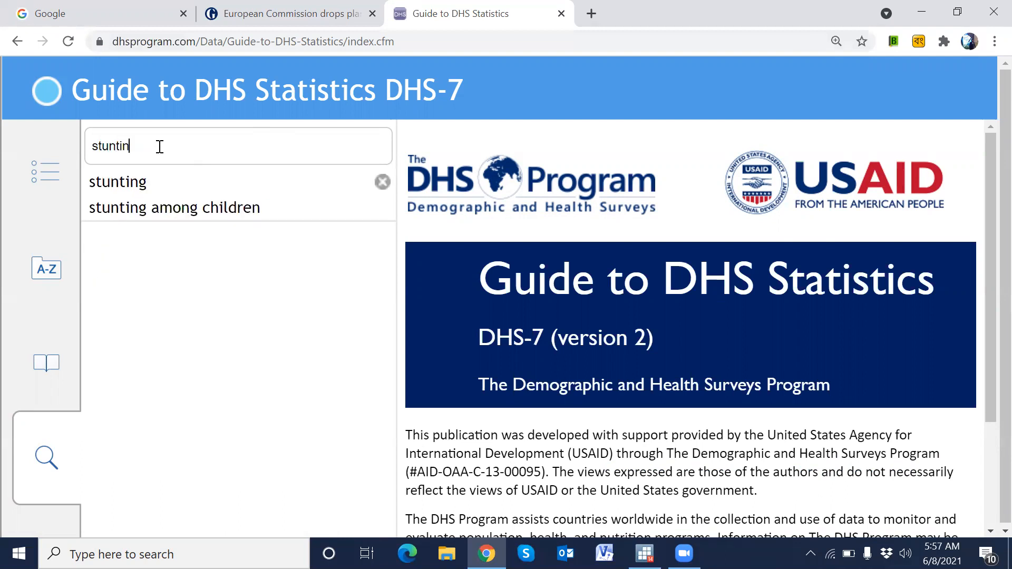
left_click(111, 182)
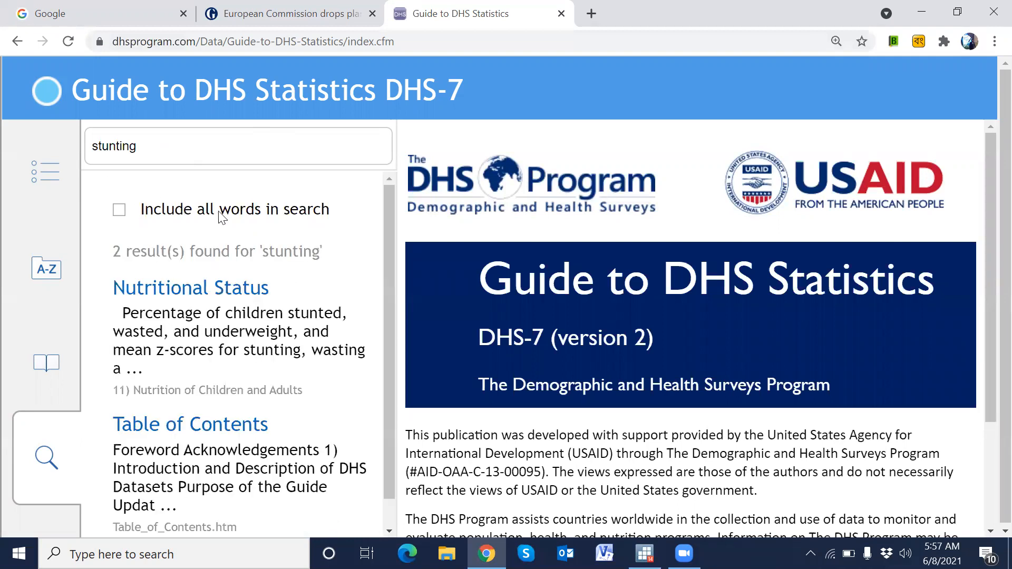
- Open the Nutritional Status entry and read through its definition, coverage and numerators for stunting
left_click(179, 294)
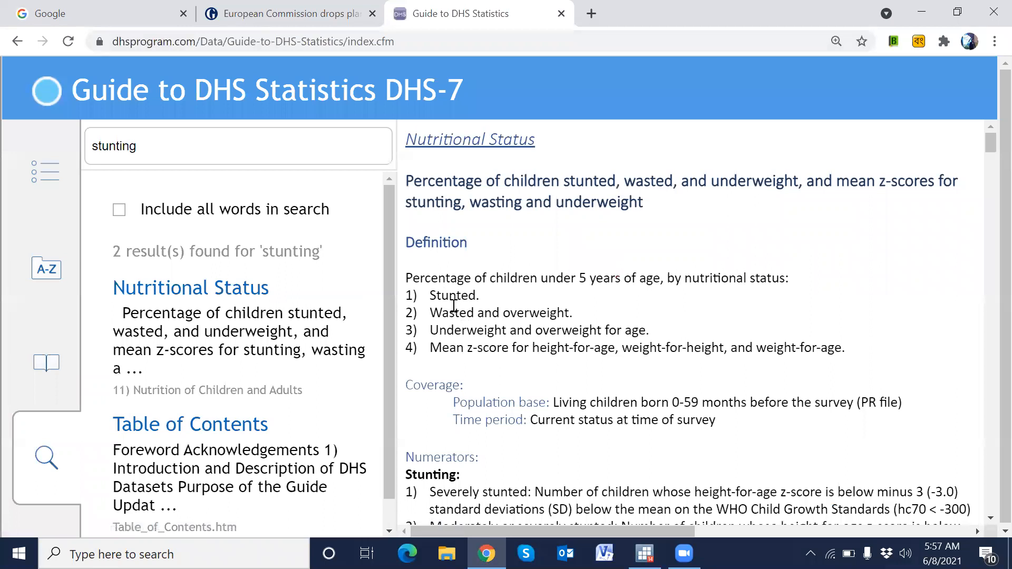
scroll(486, 305, "down", 1)
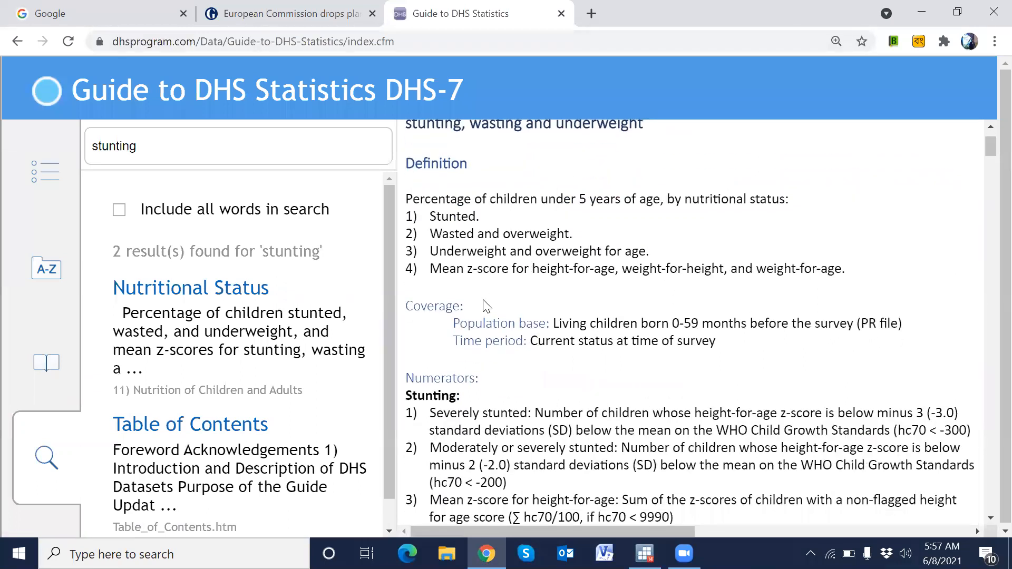
scroll(484, 305, "down", 2)
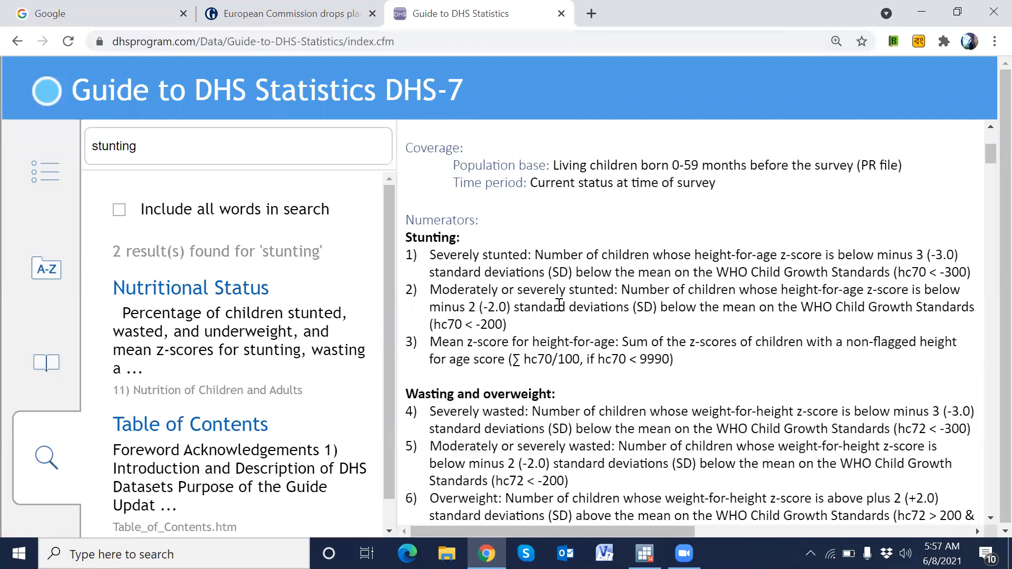
scroll(559, 307, "down", 2)
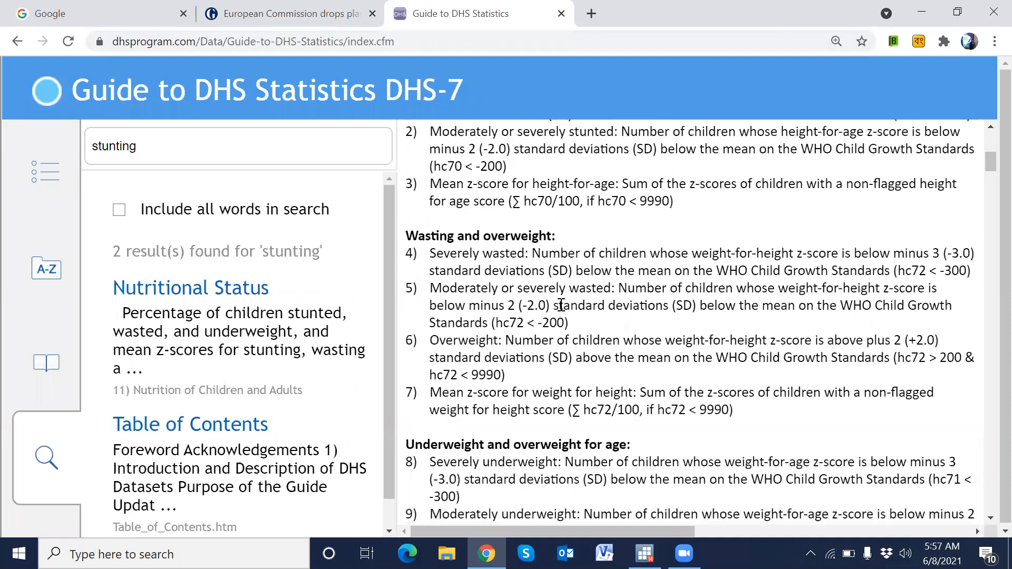
scroll(561, 305, "up", 3)
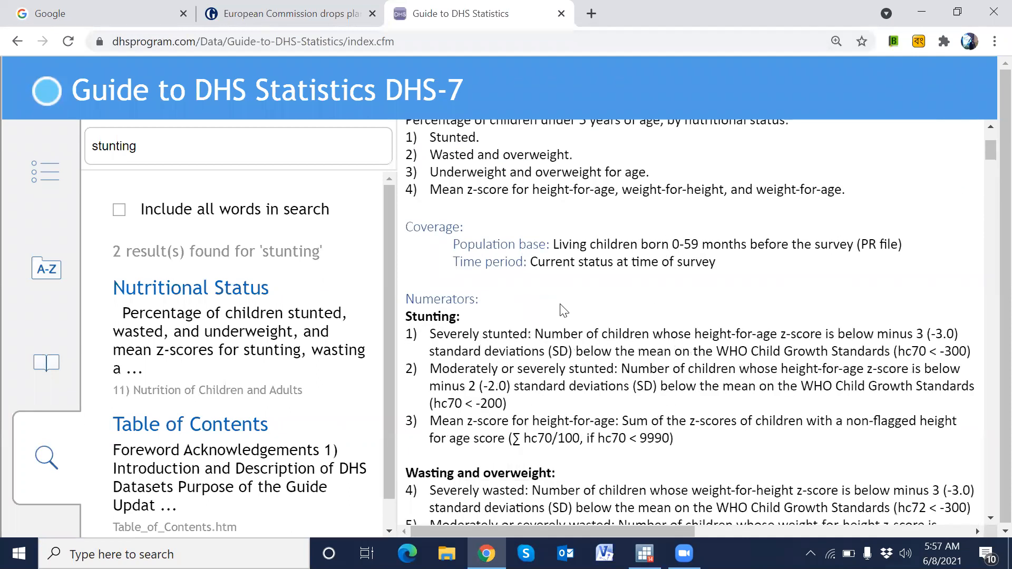
scroll(561, 308, "up", 2)
scroll(561, 309, "down", 7)
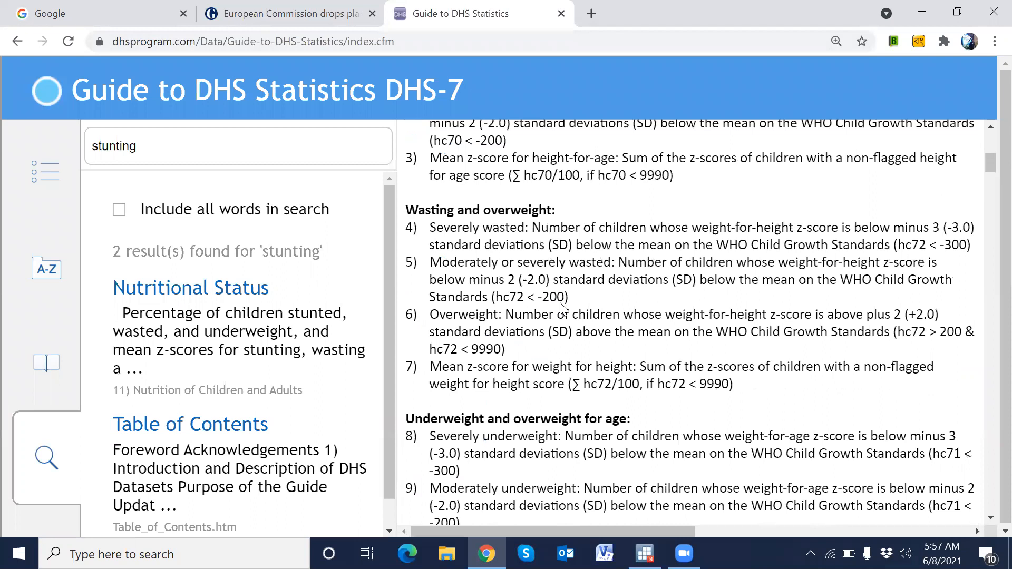
scroll(562, 309, "down", 5)
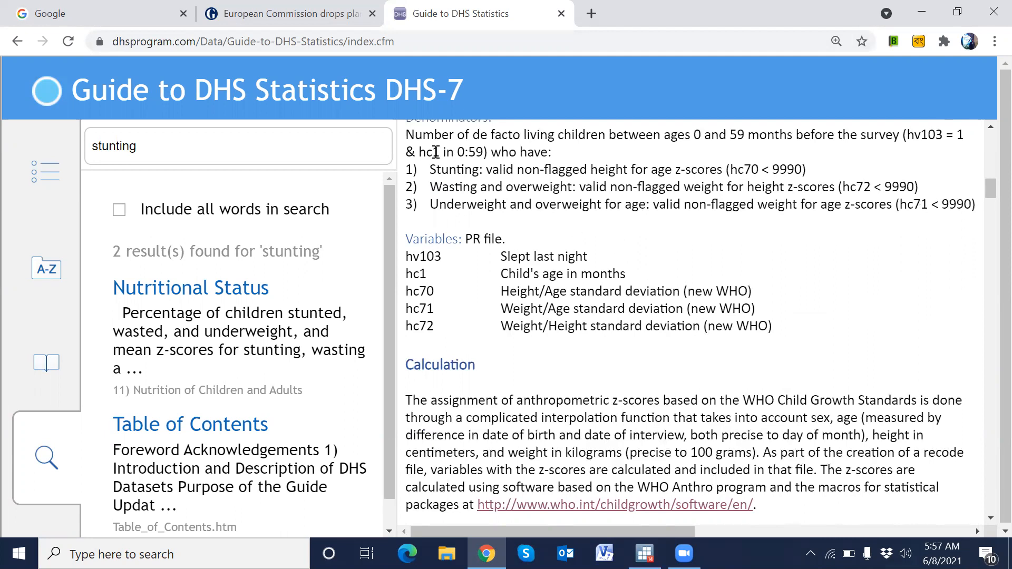
- Highlight the denominator definition and its hv103 = 1 condition to study the sample restriction
left_click_drag(408, 135, 488, 153)
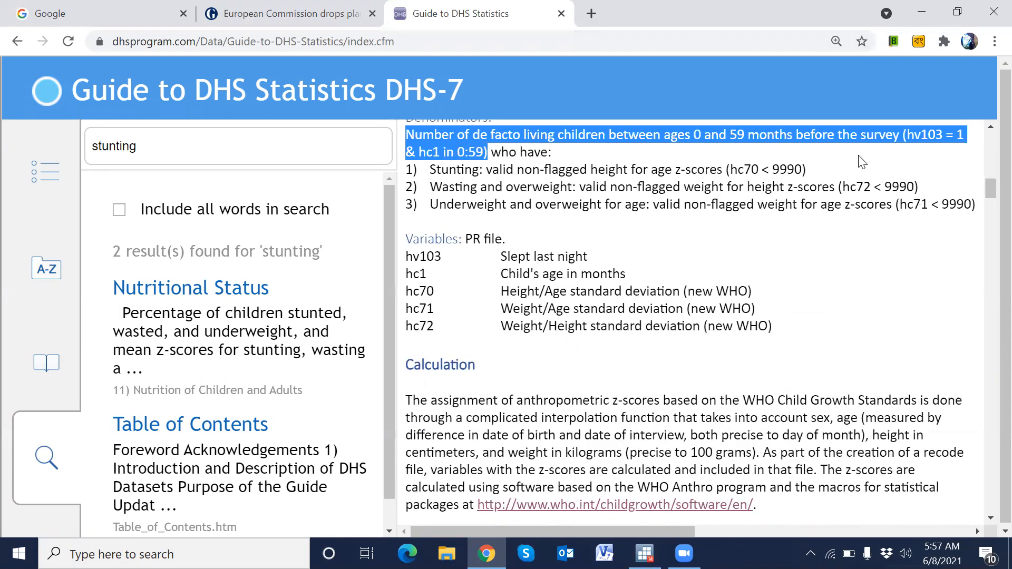
left_click(926, 158)
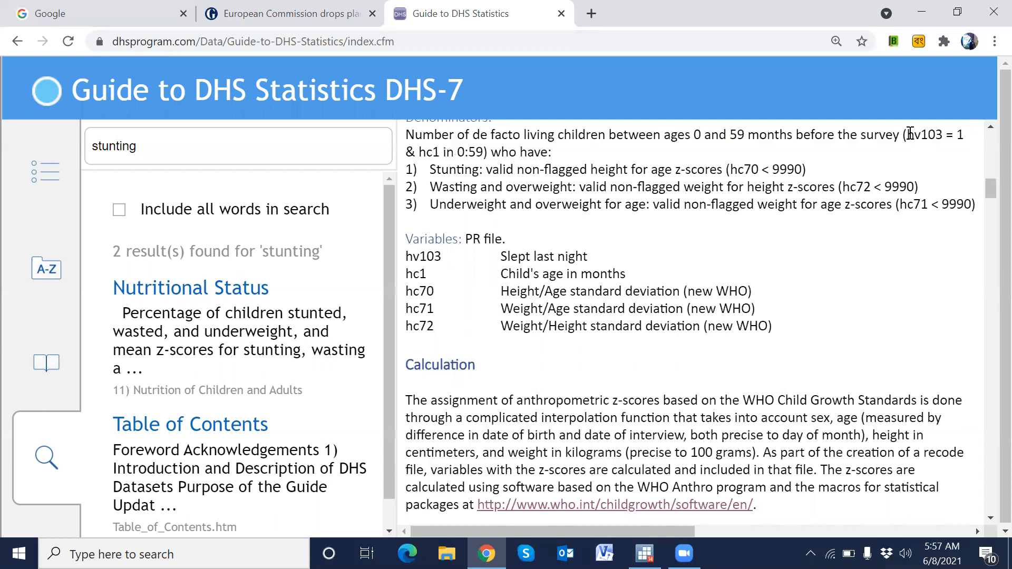
left_click_drag(909, 133, 963, 132)
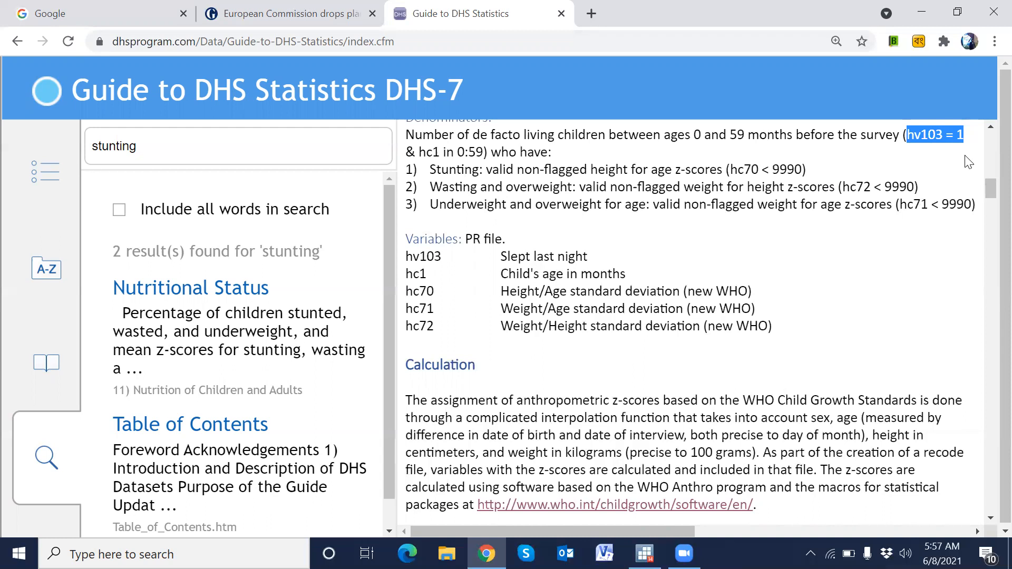
left_click(916, 154)
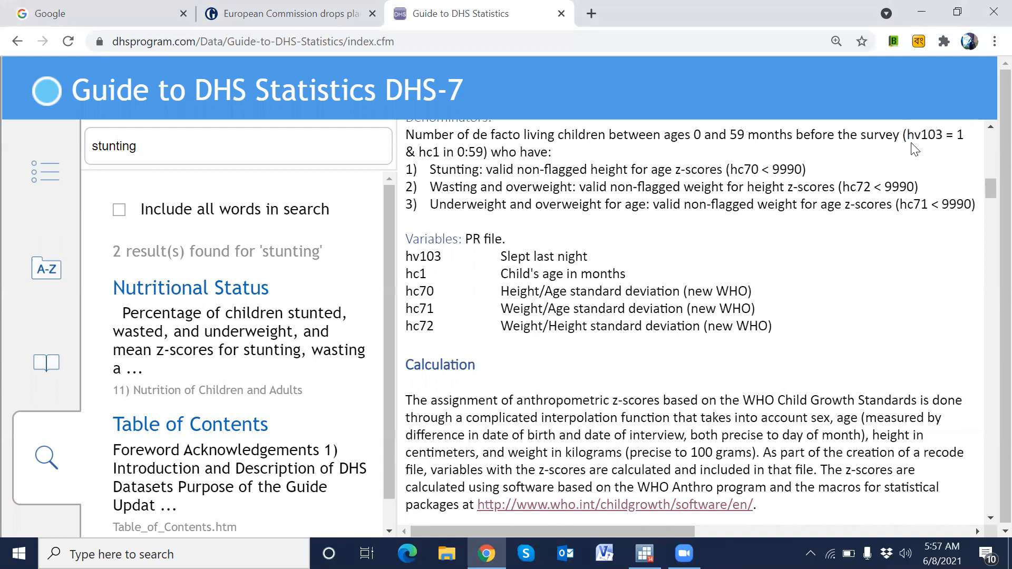
left_click_drag(912, 135, 965, 138)
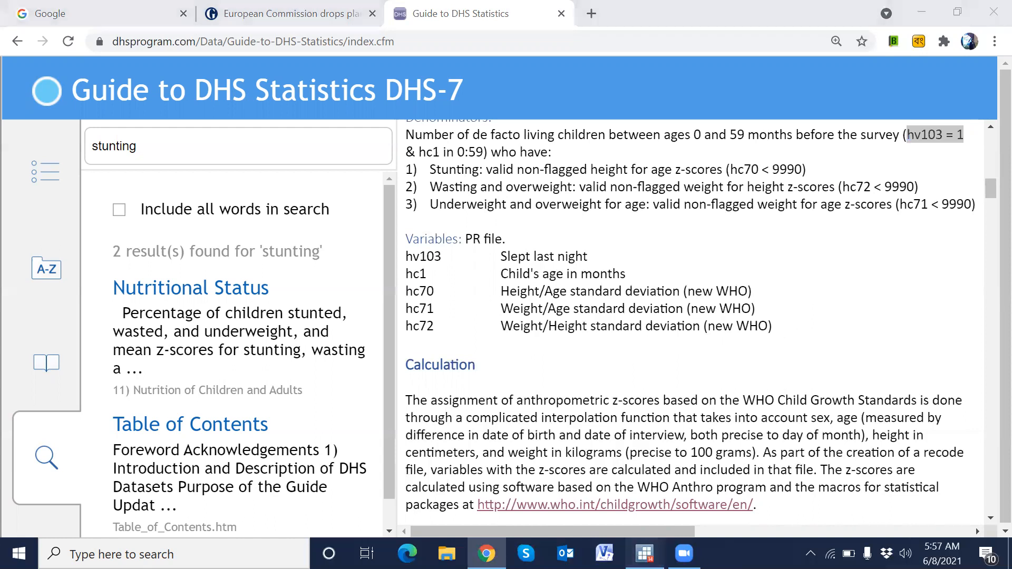
- Switch to Stata and enter the command keep if hv103 = 1 in the command window
left_click(645, 554)
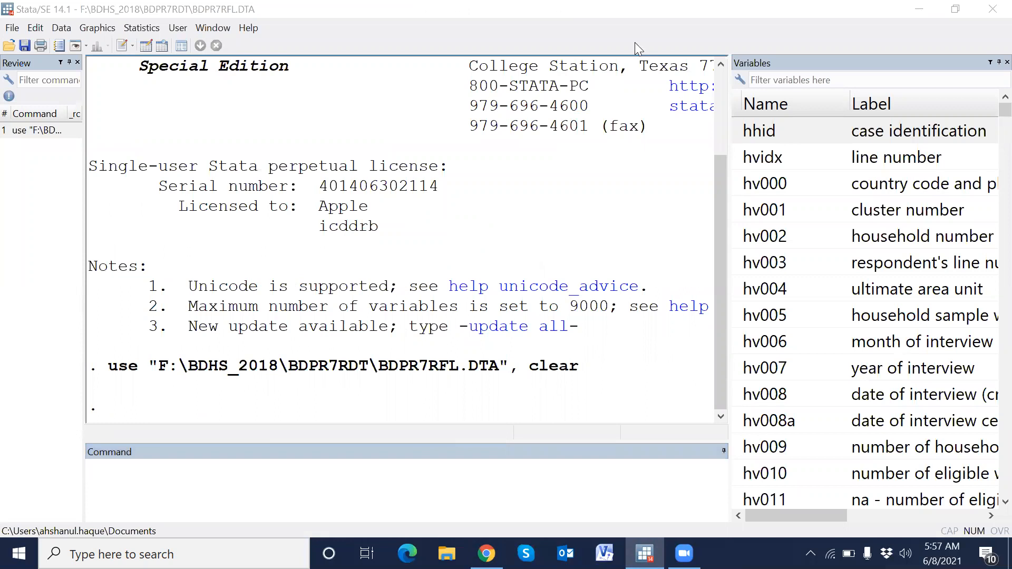
left_click(493, 487)
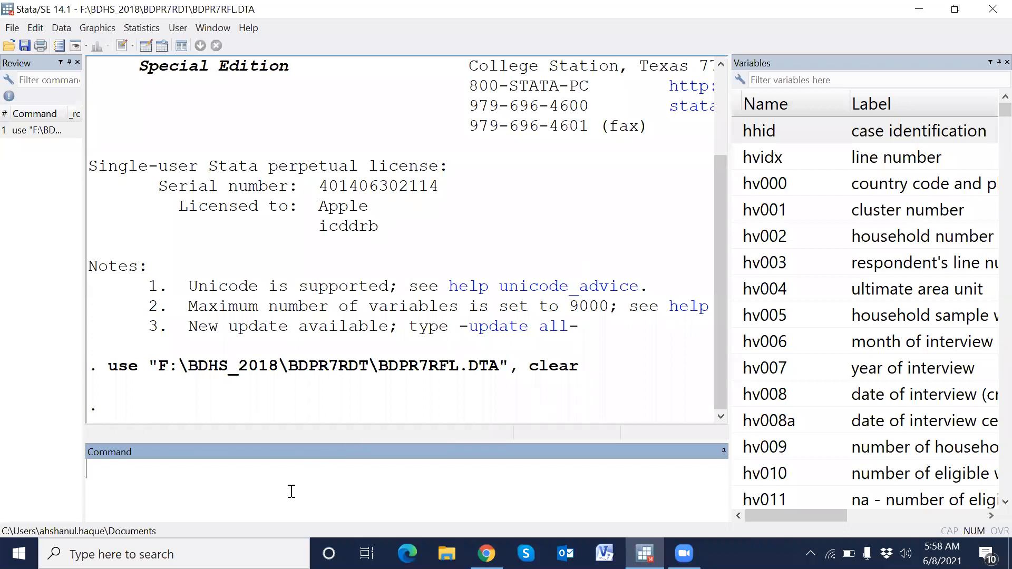
type("keep if hv103 = 1")
- Append & to the keep if hv103 = 1 command to add a second condition
right_click(292, 491)
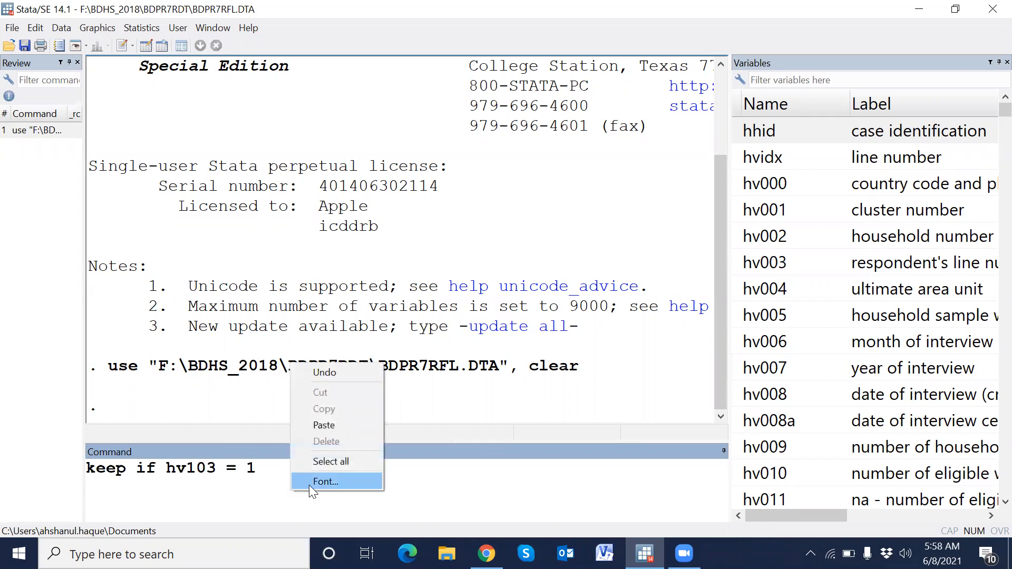
left_click(309, 481)
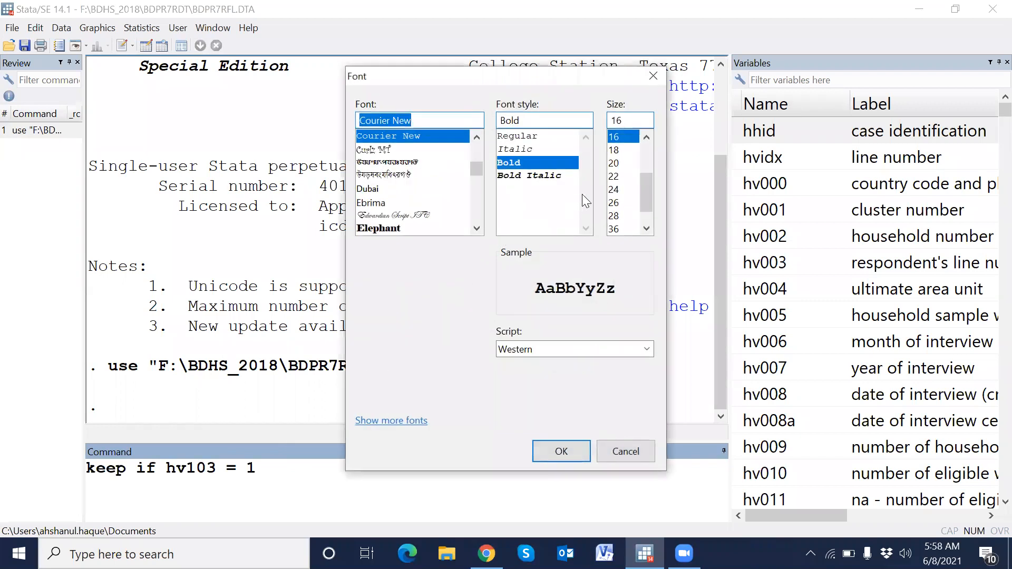
left_click(572, 449)
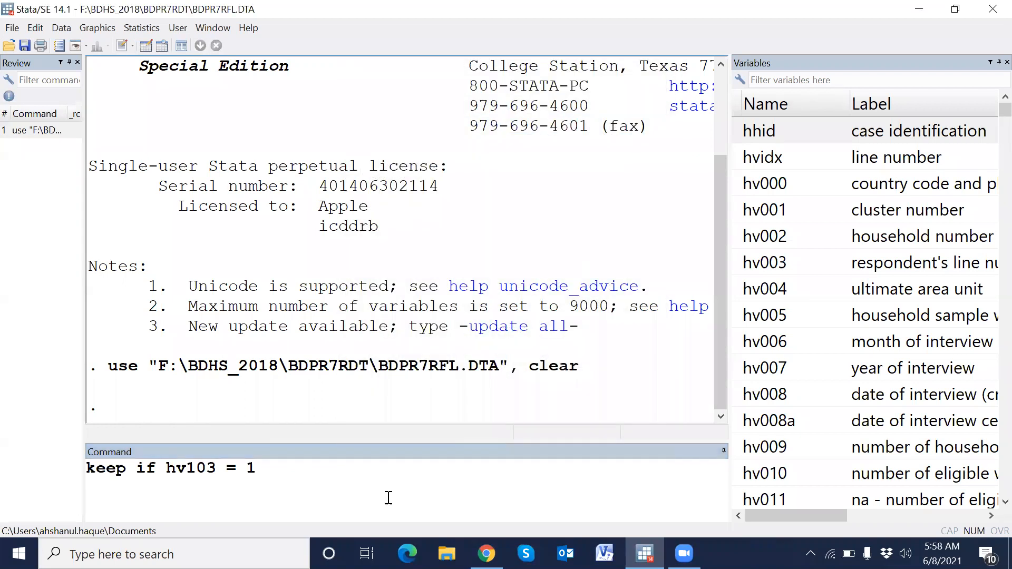
left_click(264, 469)
type("&")
- Return to the guide and highlight the hc1 in 0:59 age condition of the denominator
left_click(486, 554)
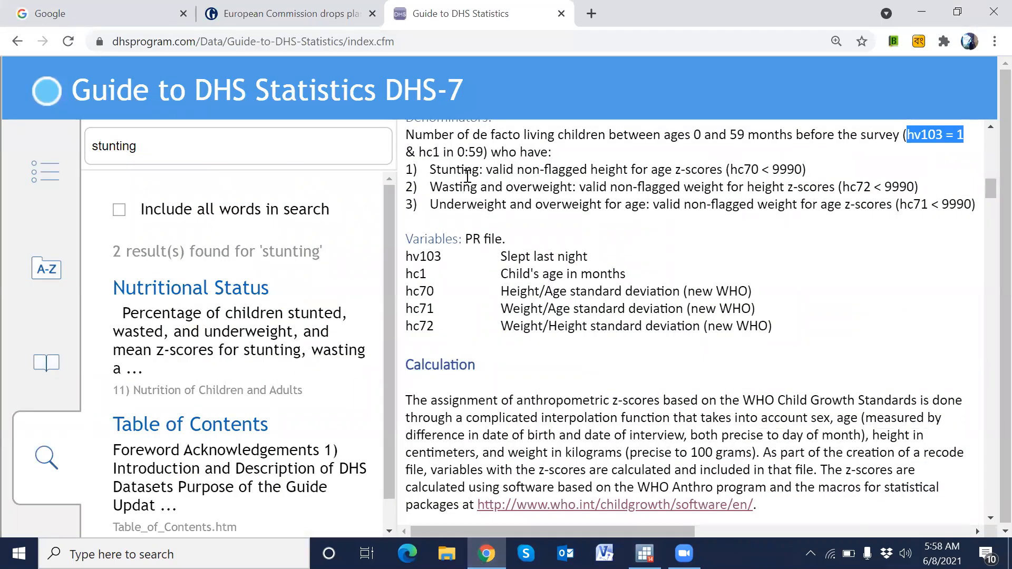
left_click_drag(418, 152, 481, 151)
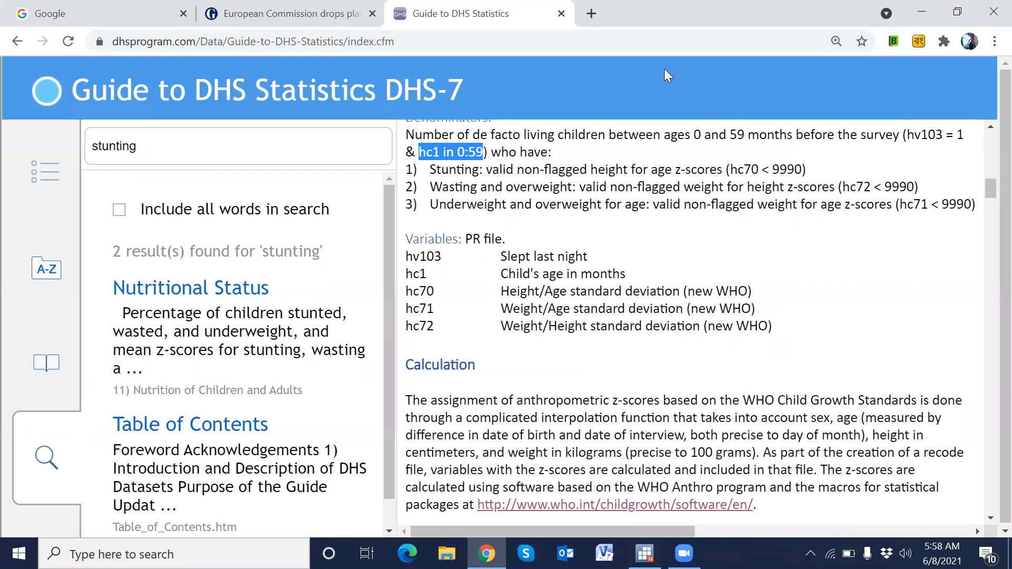
left_click(549, 171)
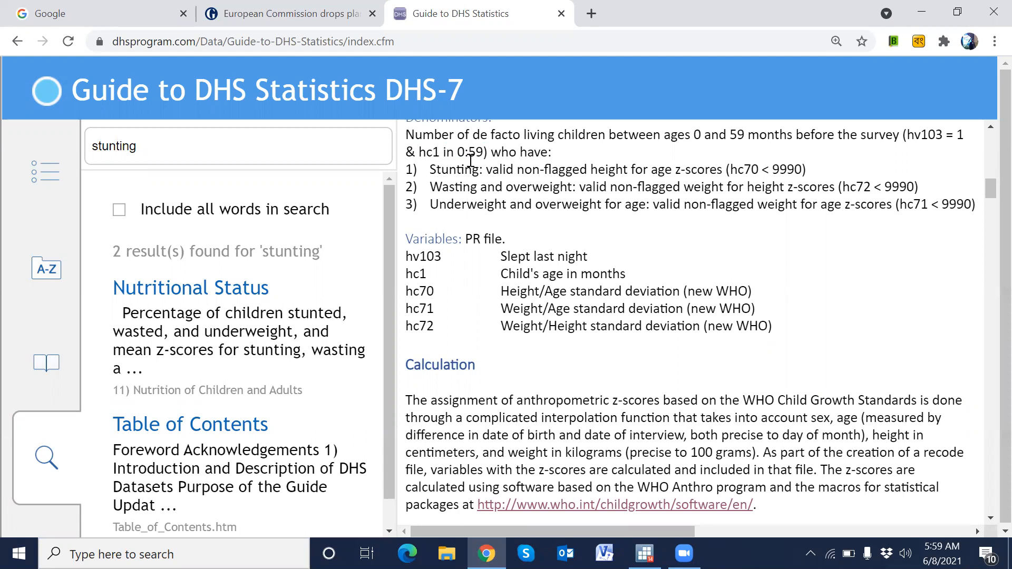
- Complete the keep command with the age condition hc1 <=59 and run keep if hv103 = 1 &hc1 <=59
double_click(430, 152)
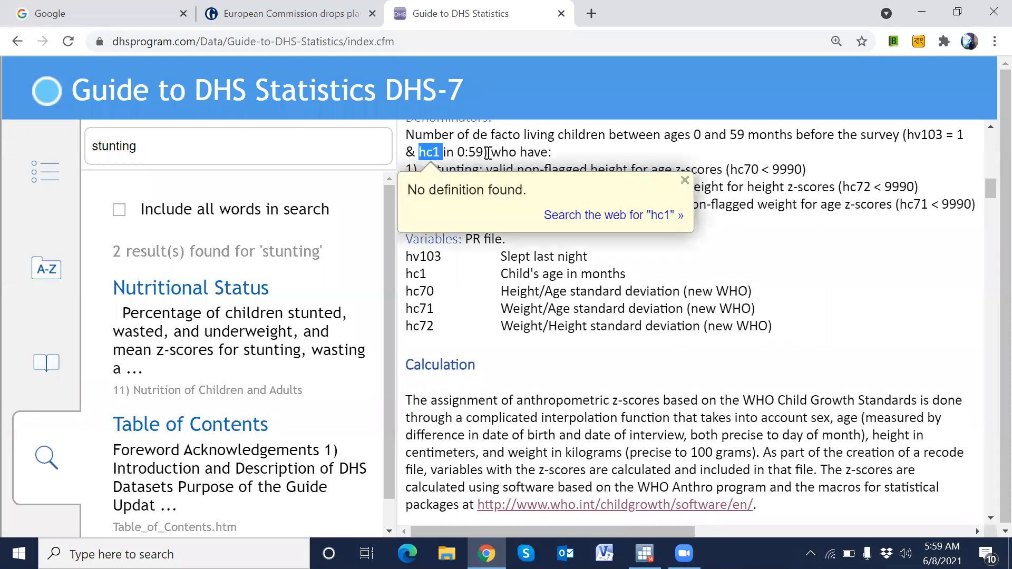
key("alt+Tab")
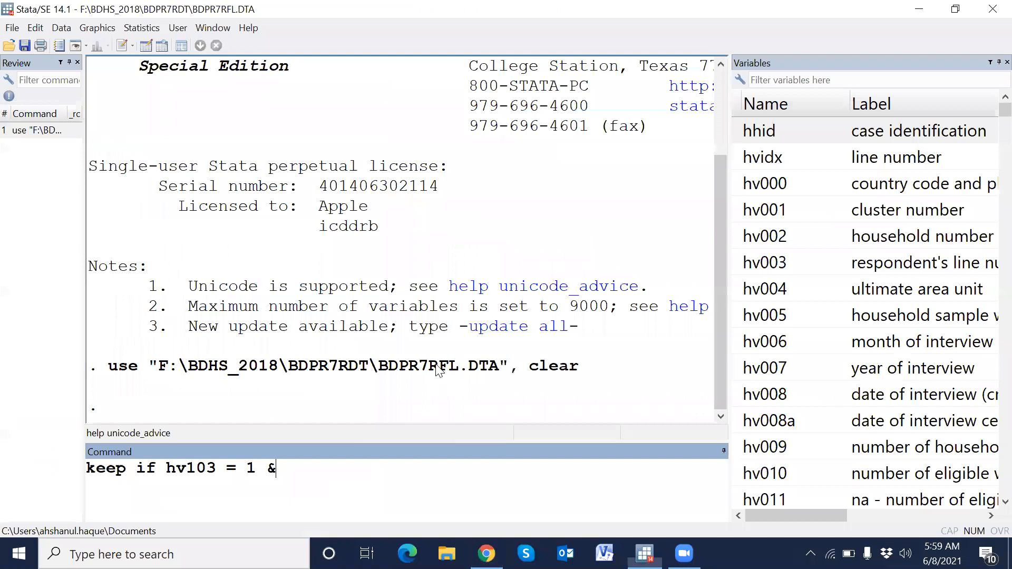
type("hc1 ")
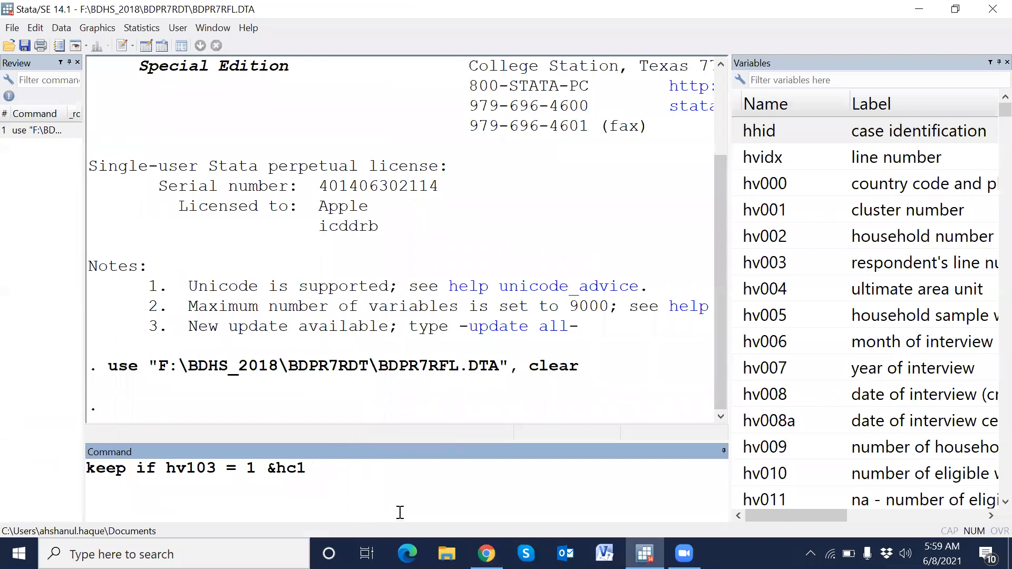
type("<=59")
key("Return")
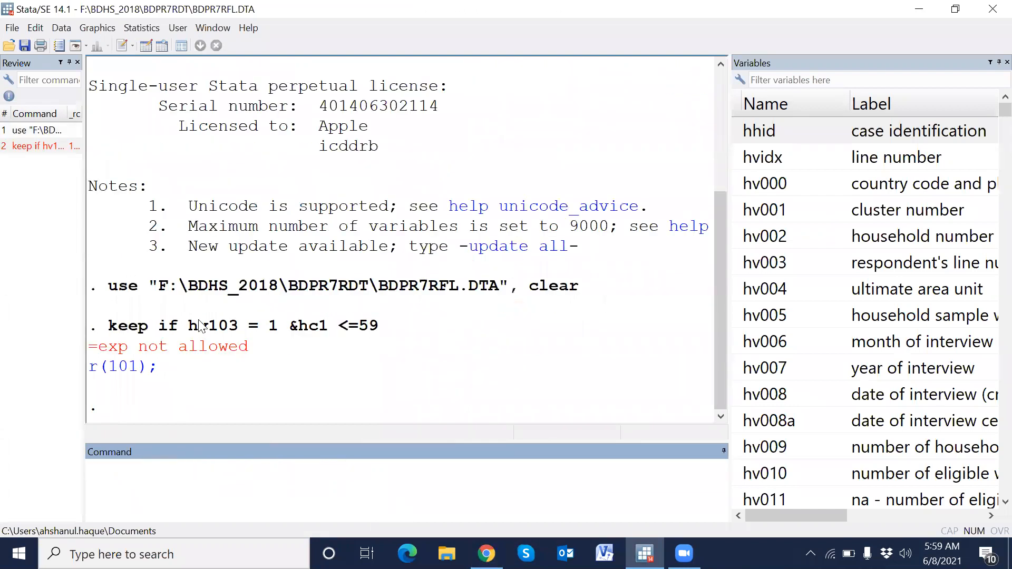
- Recall the keep command, correct the condition to hv103 == 1 and run it again
left_click(37, 130)
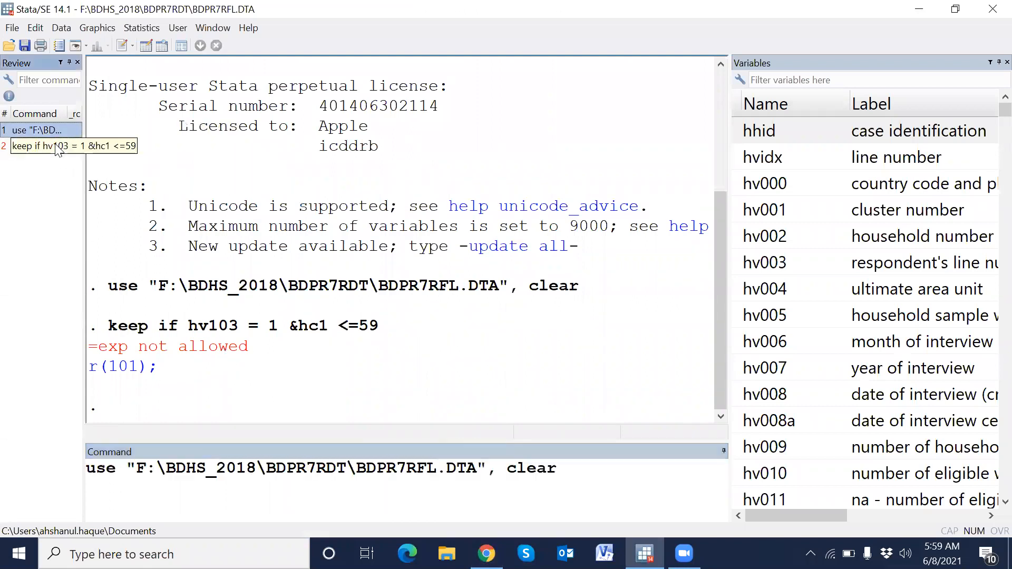
left_click(37, 146)
left_click(238, 473)
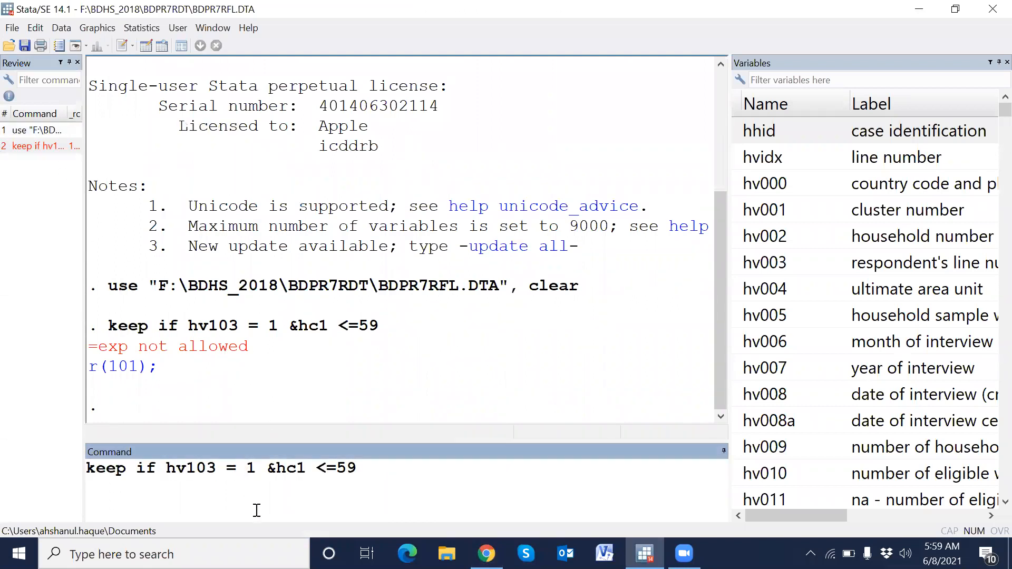
type("=")
key("Return")
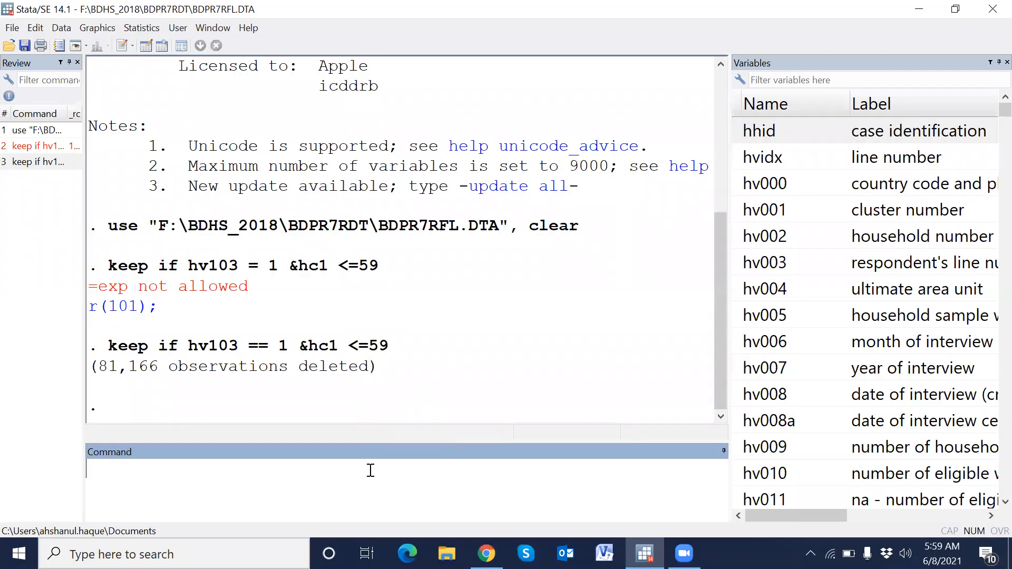
- Tabulate hc1 with ta hc1, reusing hc1 copied from the output, and page through the full age table
type("ta")
left_click_drag(310, 349, 339, 350)
right_click(340, 351)
left_click(359, 354)
left_click(299, 485)
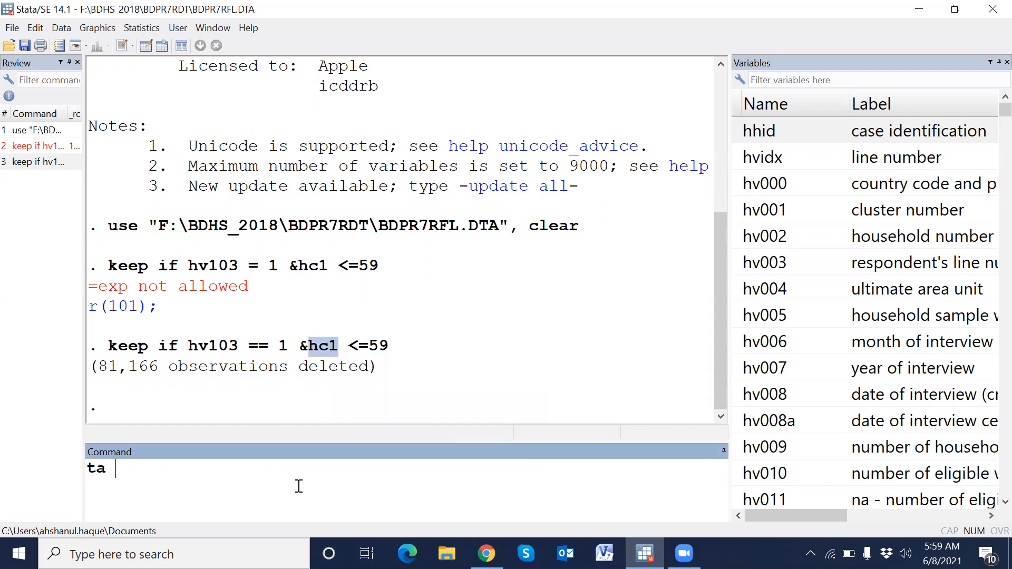
key("ctrl+v")
key("Return")
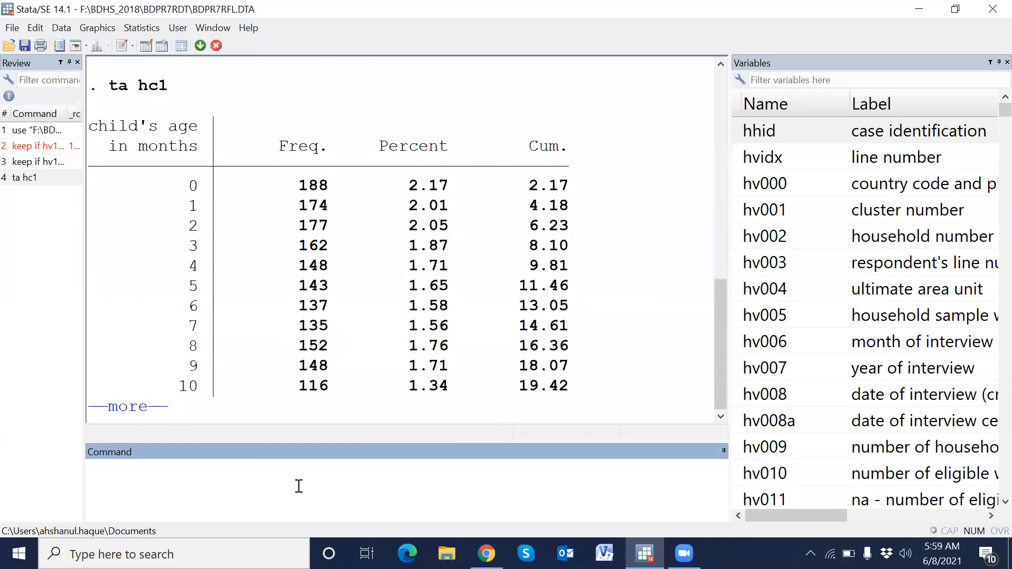
left_click(128, 408)
left_click(129, 408)
left_click(132, 410)
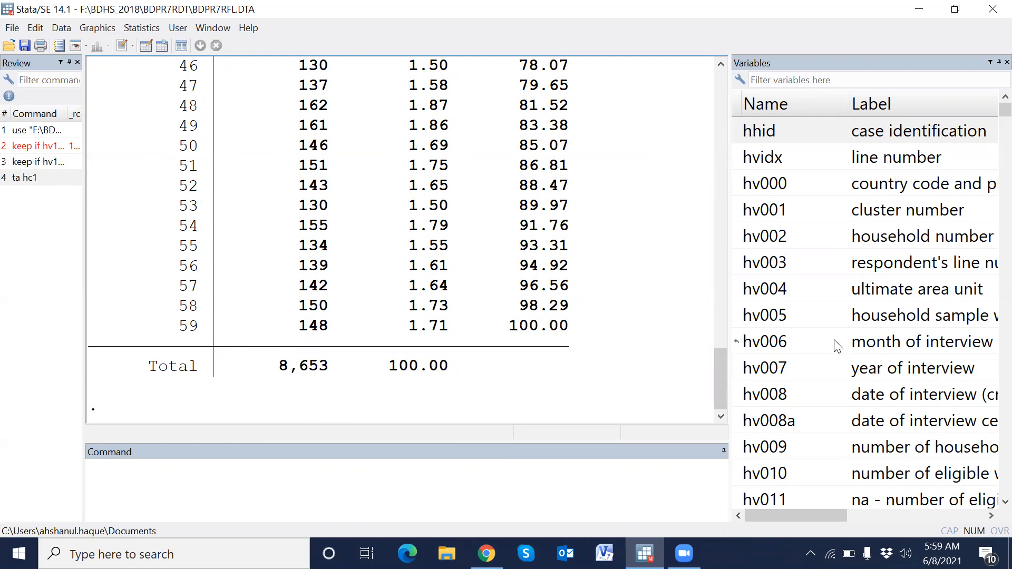
- Widen the Variables pane to read labels and place the household sample weight hv005 on the command line
left_click(732, 287)
left_click_drag(729, 285, 481, 295)
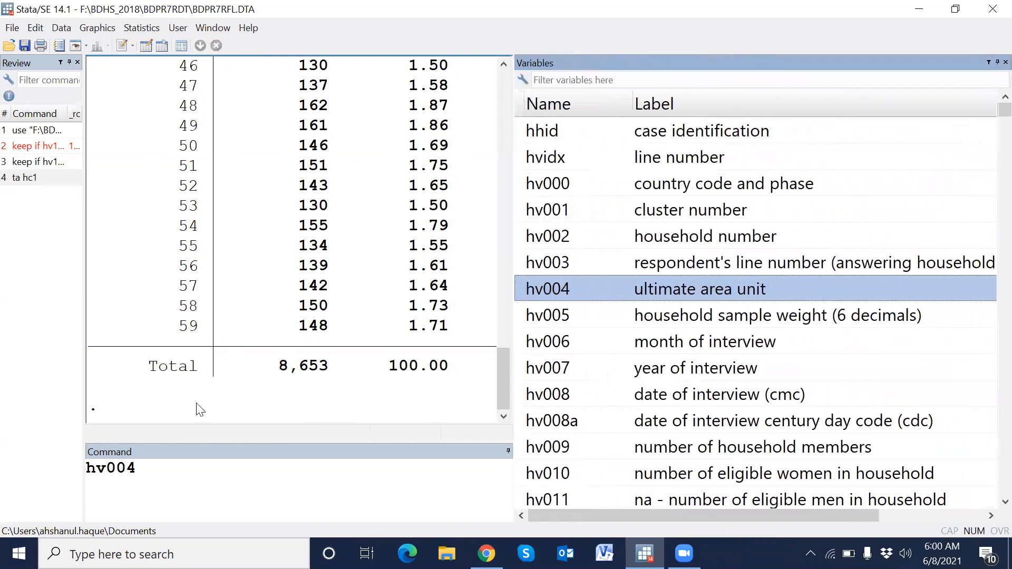
left_click(257, 483)
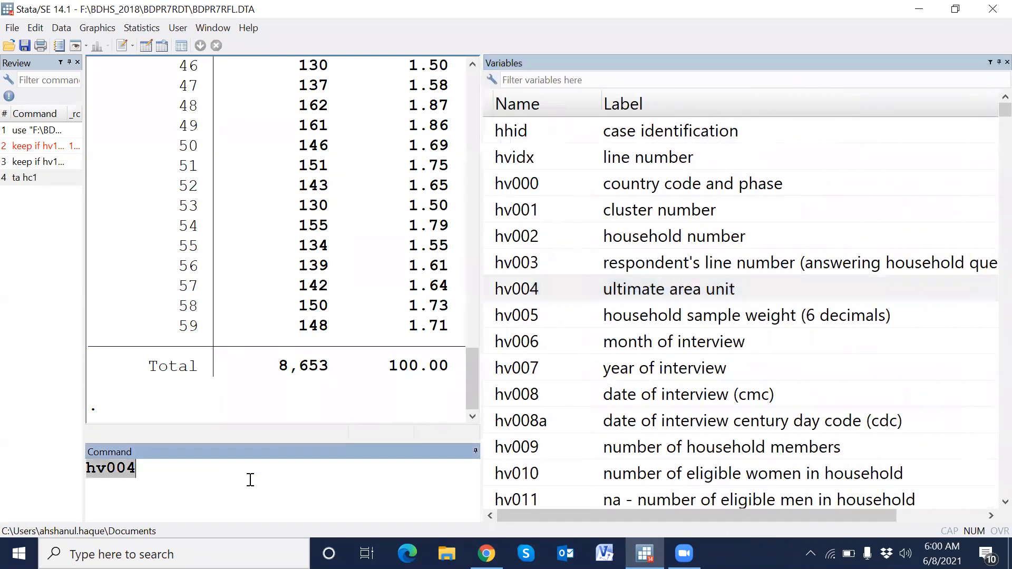
key("BackSpace")
left_click(492, 316)
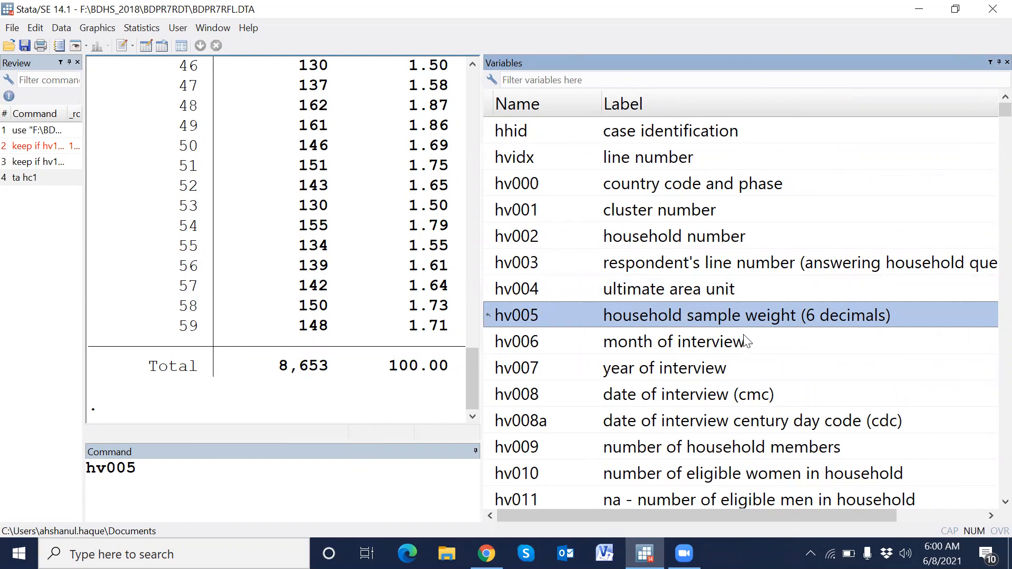
left_click_drag(481, 319, 634, 287)
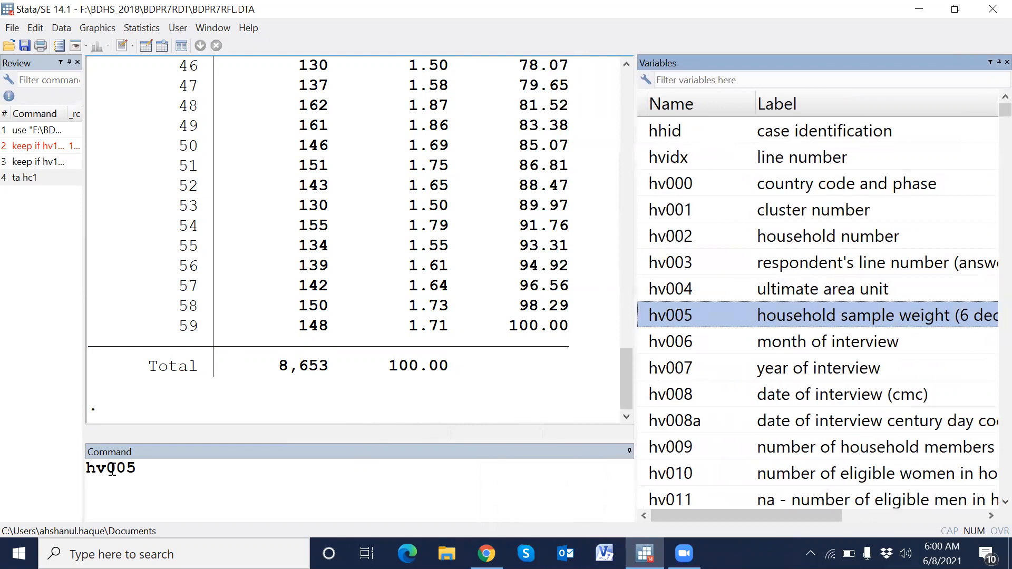
- Generate the sample weight variable with gen swt=hv005/1000000
left_click(90, 469)
type("gen swt")
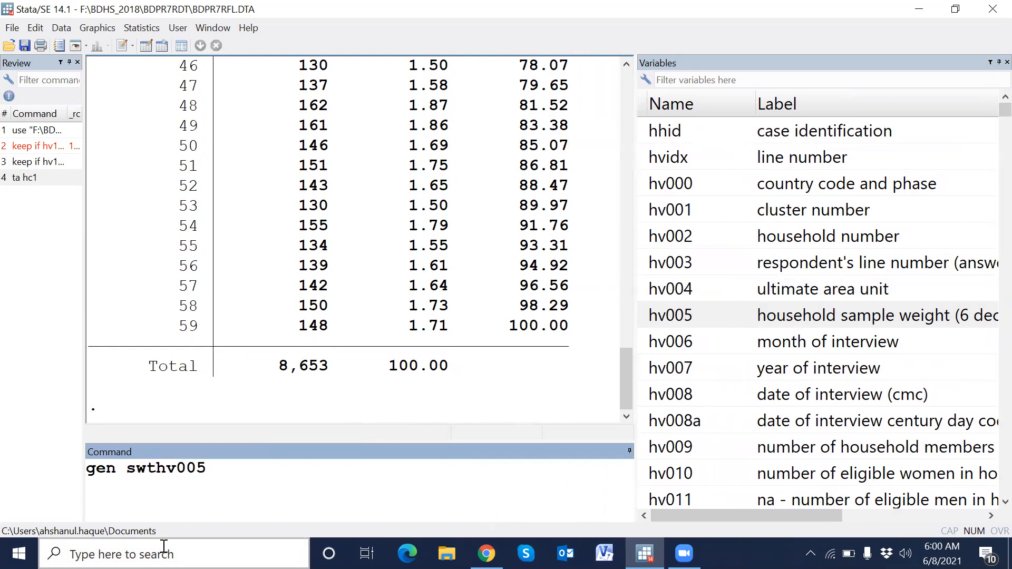
type("=")
left_click(236, 470)
type("/")
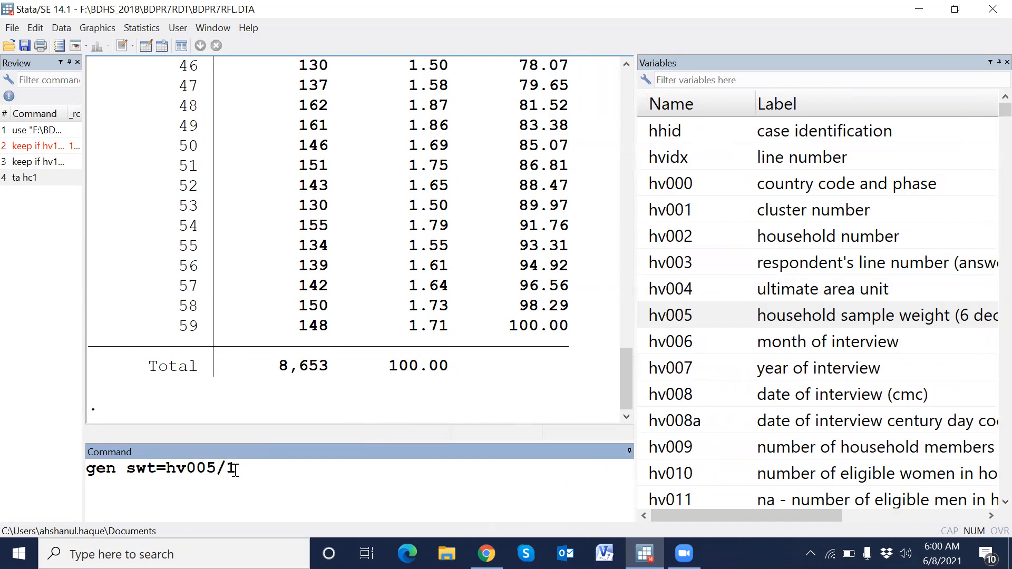
type("1000000")
key("Return")
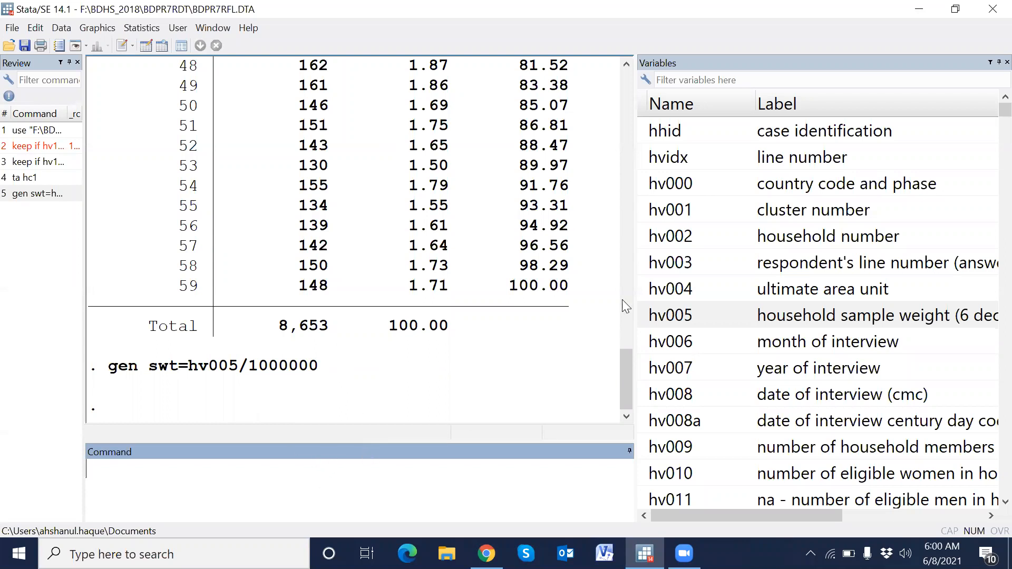
- Copy hc70 from the guide's variable list and paste it into the command line
left_click_drag(634, 290, 708, 288)
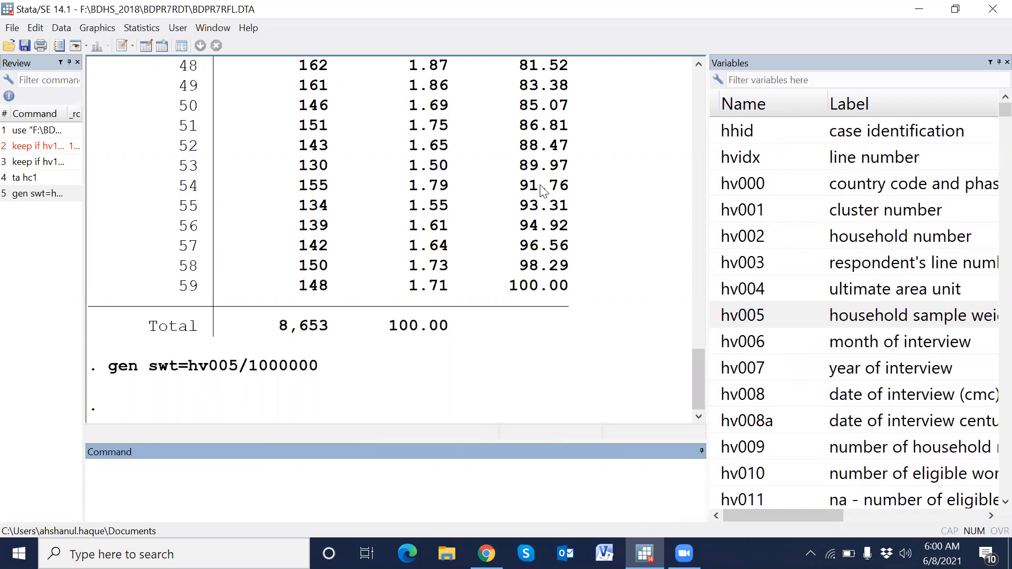
left_click(767, 82)
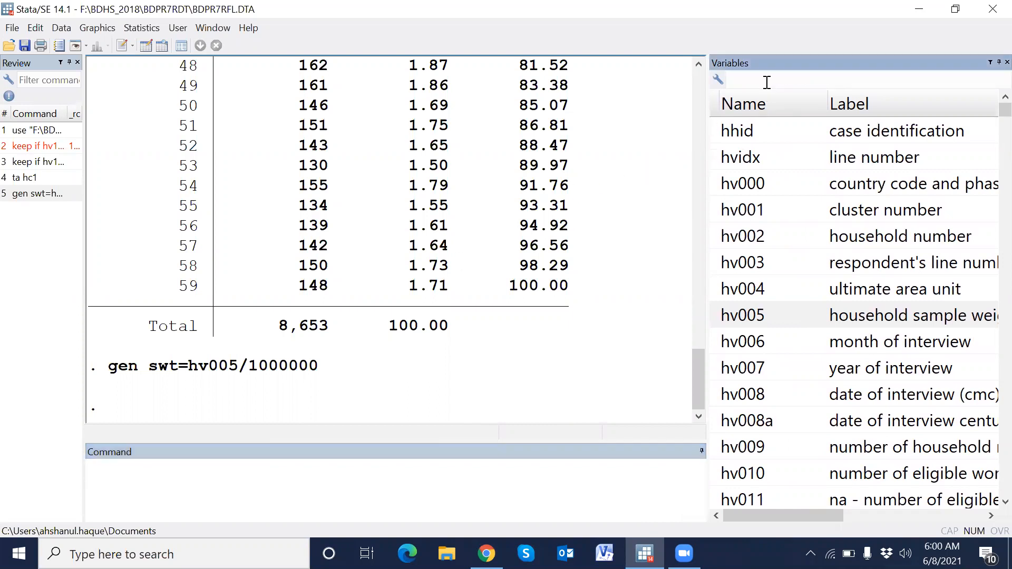
mouse_move(644, 554)
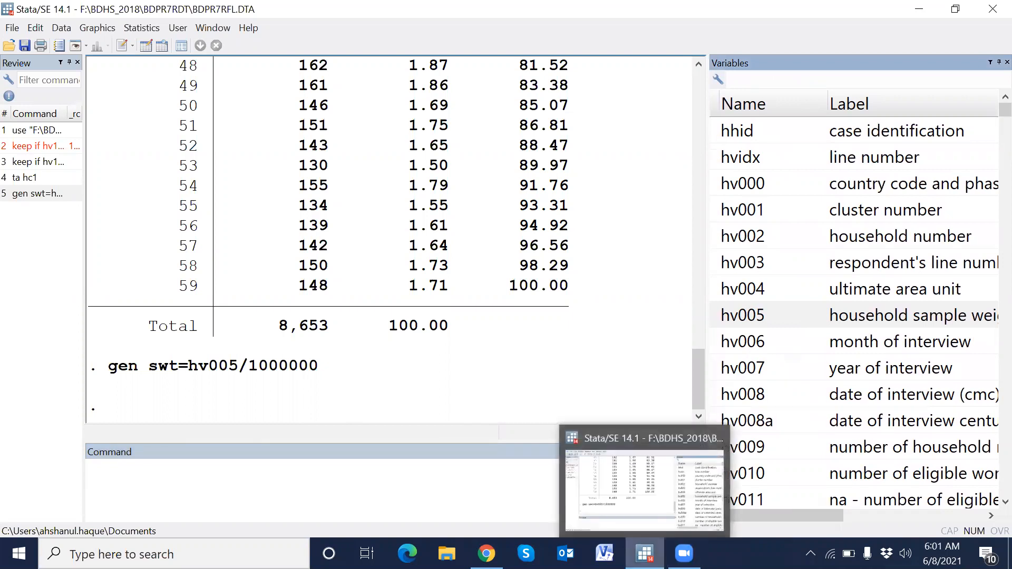
left_click(486, 553)
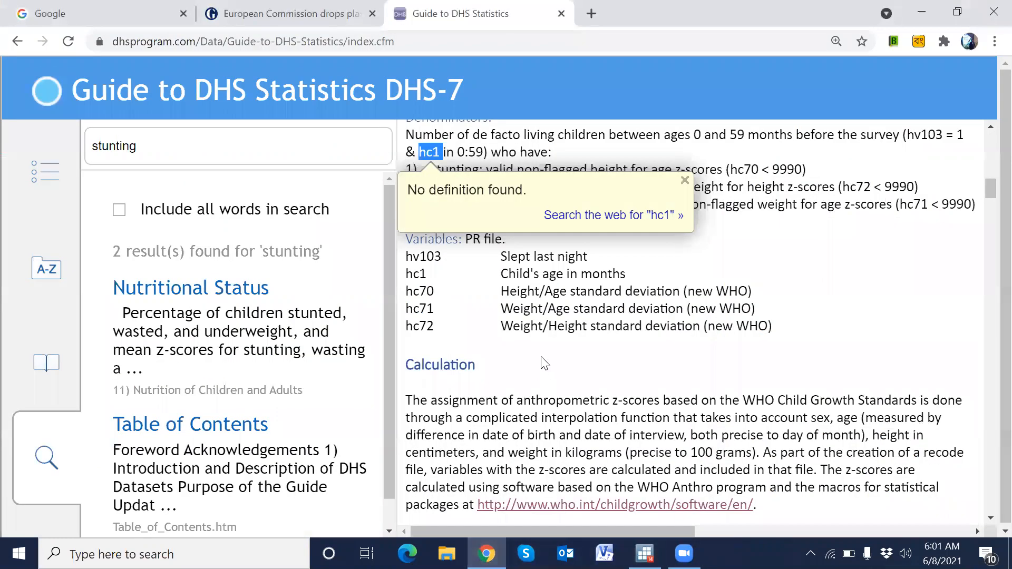
left_click(453, 289)
left_click_drag(409, 294, 436, 293)
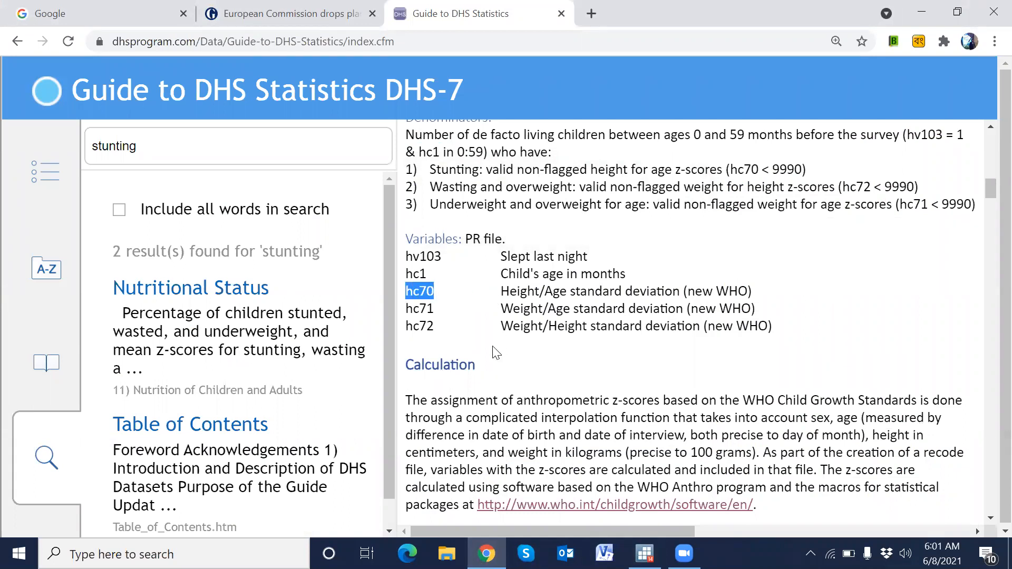
key("alt+Tab")
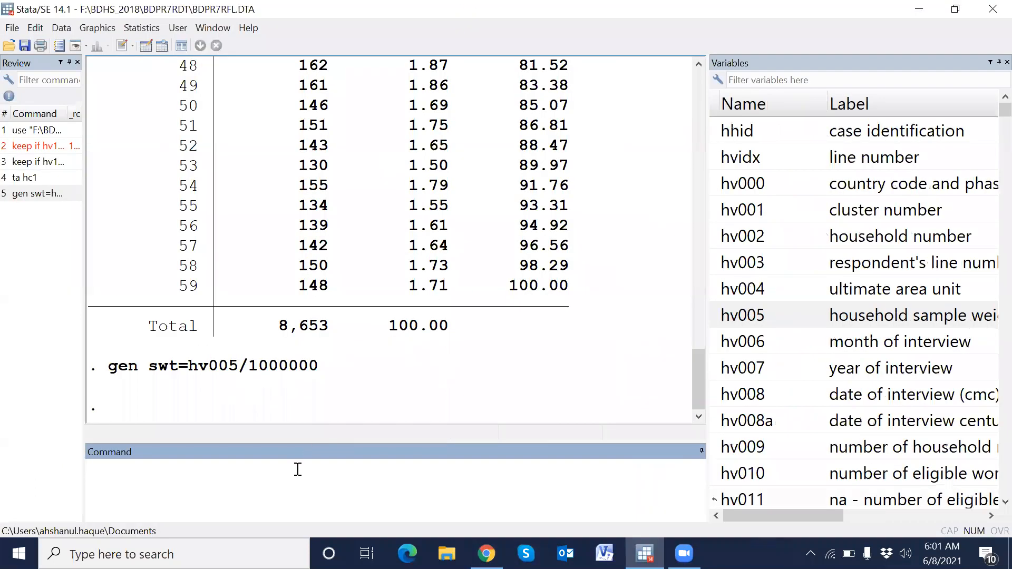
key("ctrl+v")
- Copy hc71 and hc72 from the guide and append them to the command line
key("alt+Tab")
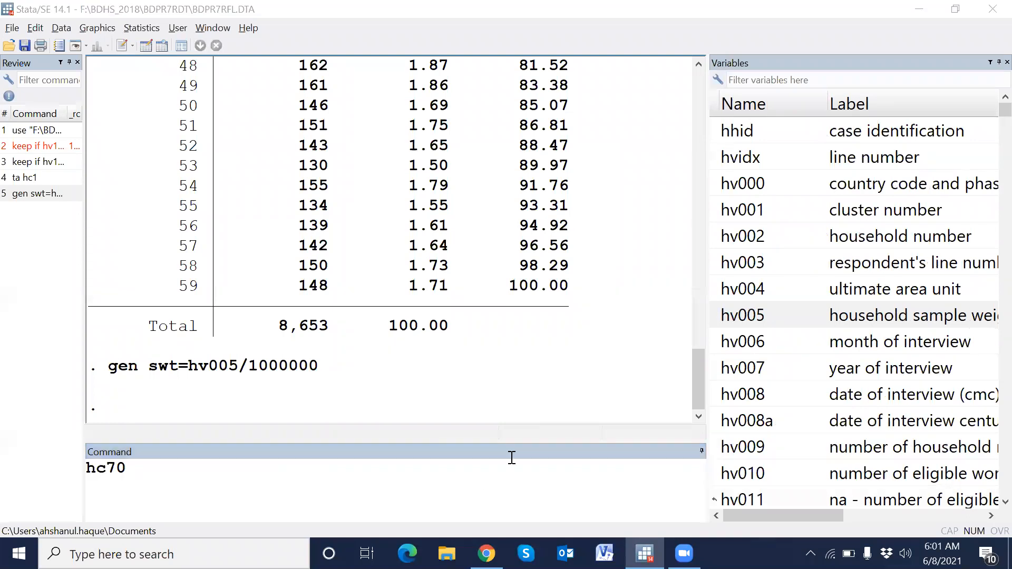
left_click(409, 311)
left_click_drag(409, 311, 437, 314)
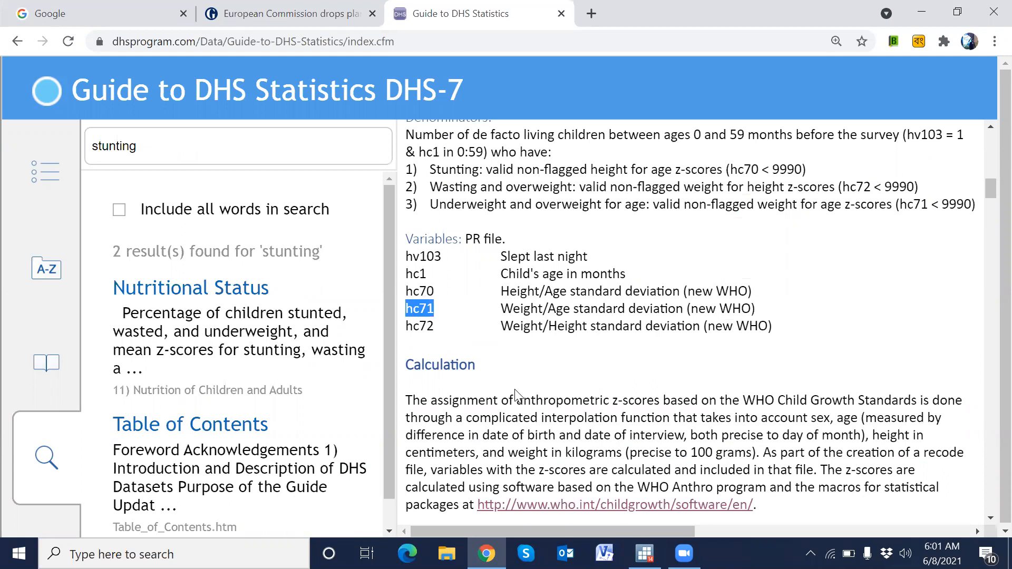
key("alt+Tab")
key("ctrl+v")
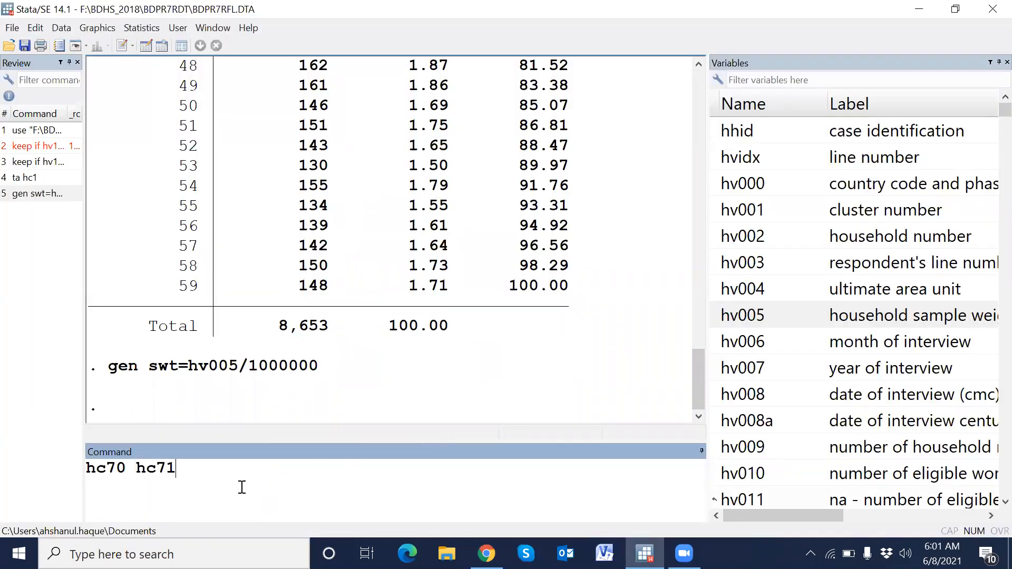
key("alt+Tab")
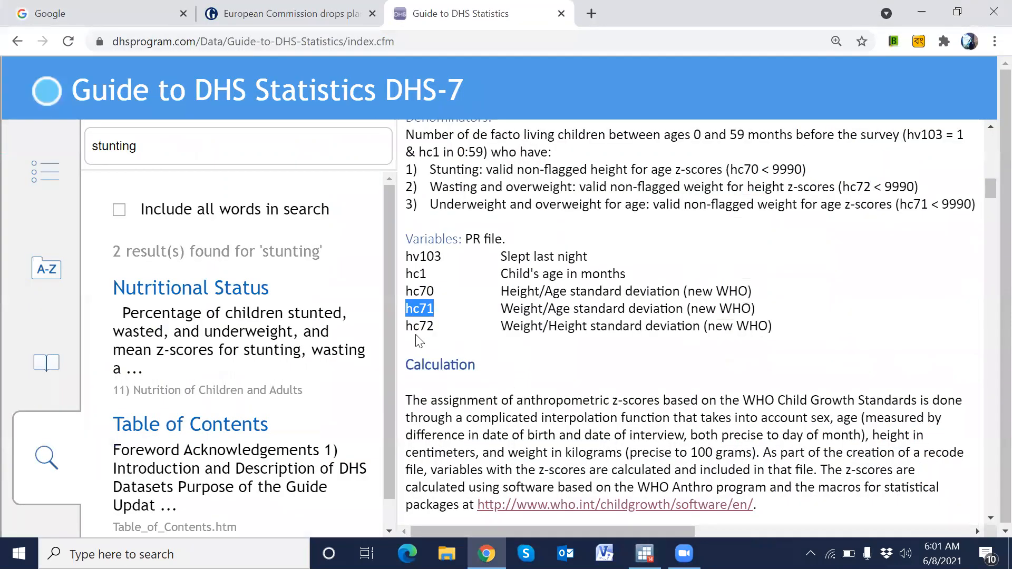
left_click(417, 326)
key("alt+Tab")
key("ctrl+v")
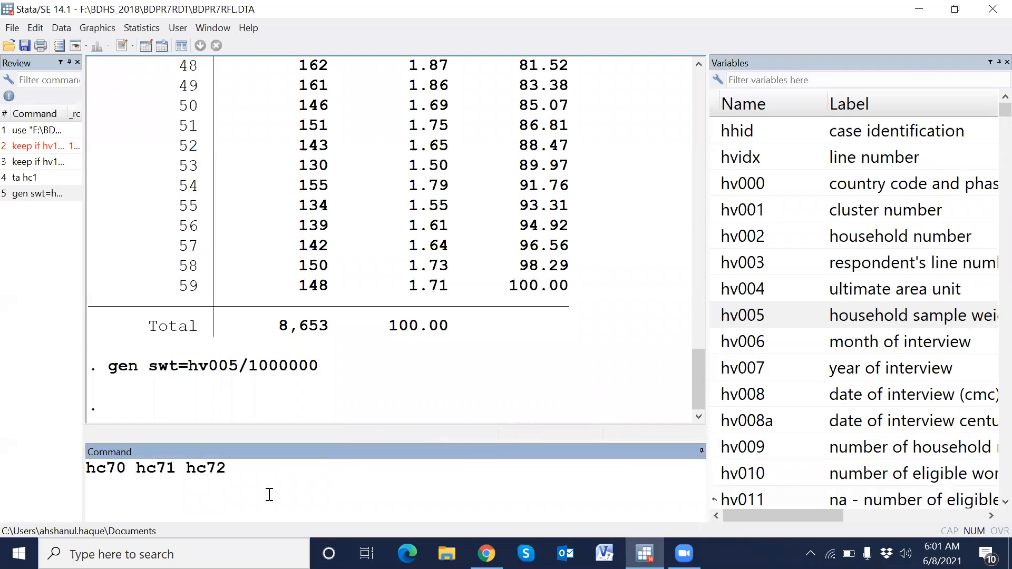
- Append the new swt variable from the end of the variables list to the command line
left_click(90, 469)
scroll(990, 116, "down", 20)
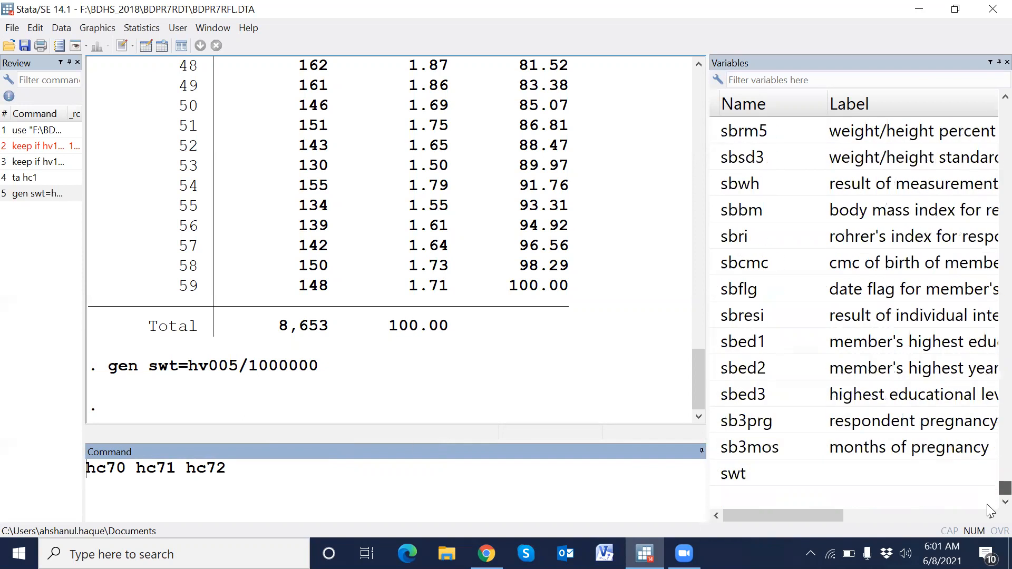
left_click(293, 469)
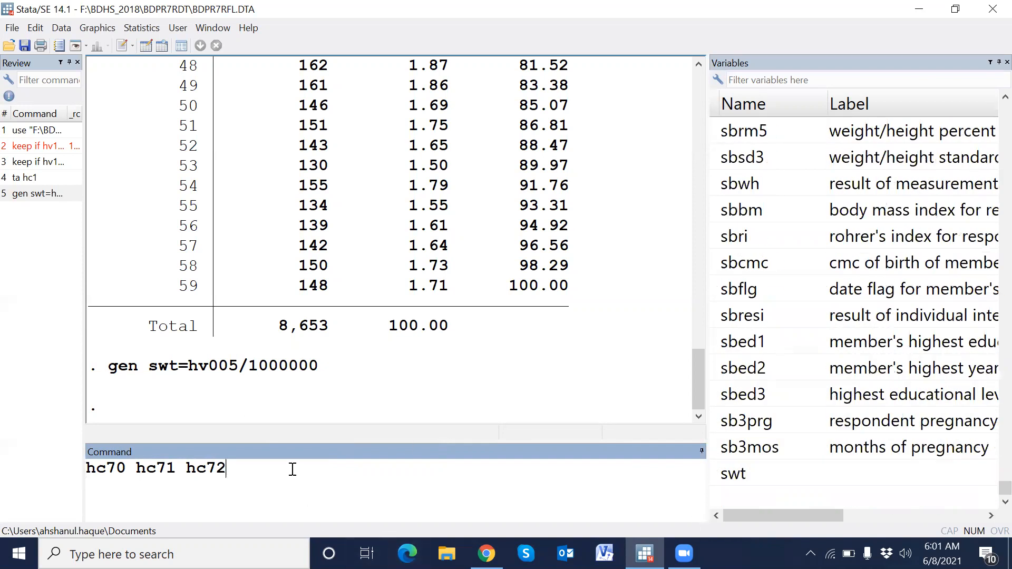
double_click(717, 474)
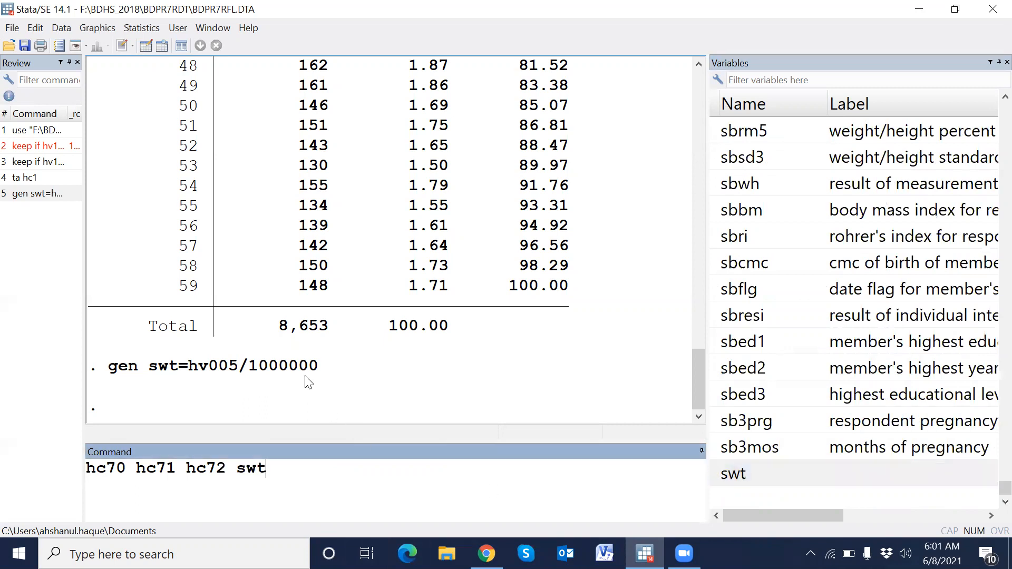
- Copy hc1 from the earlier tabulate command in the output and append it to the command line
scroll(308, 382, "up", 20)
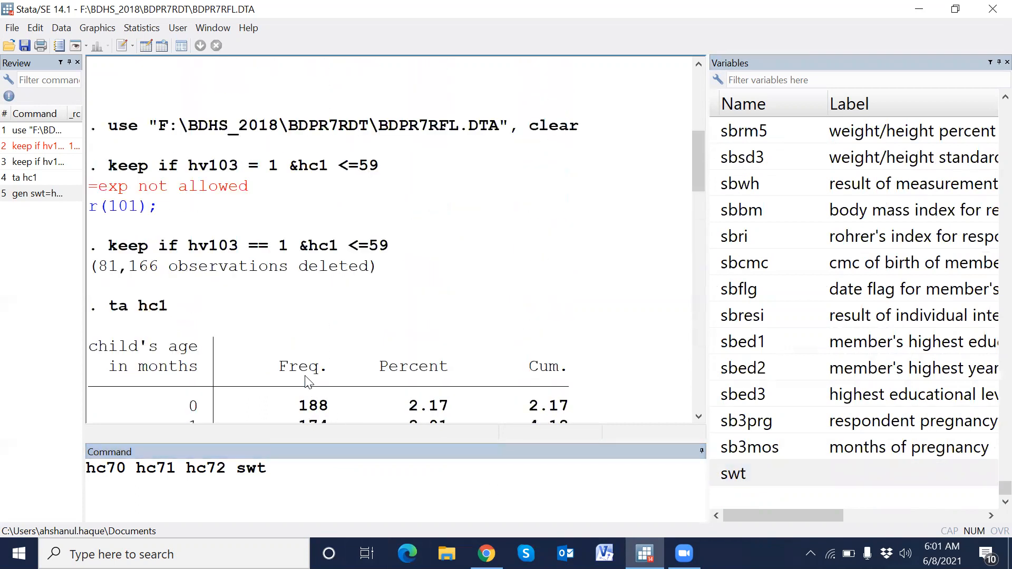
scroll(308, 382, "down", 1)
left_click_drag(139, 266, 168, 268)
right_click(162, 267)
left_click(174, 274)
left_click(332, 492)
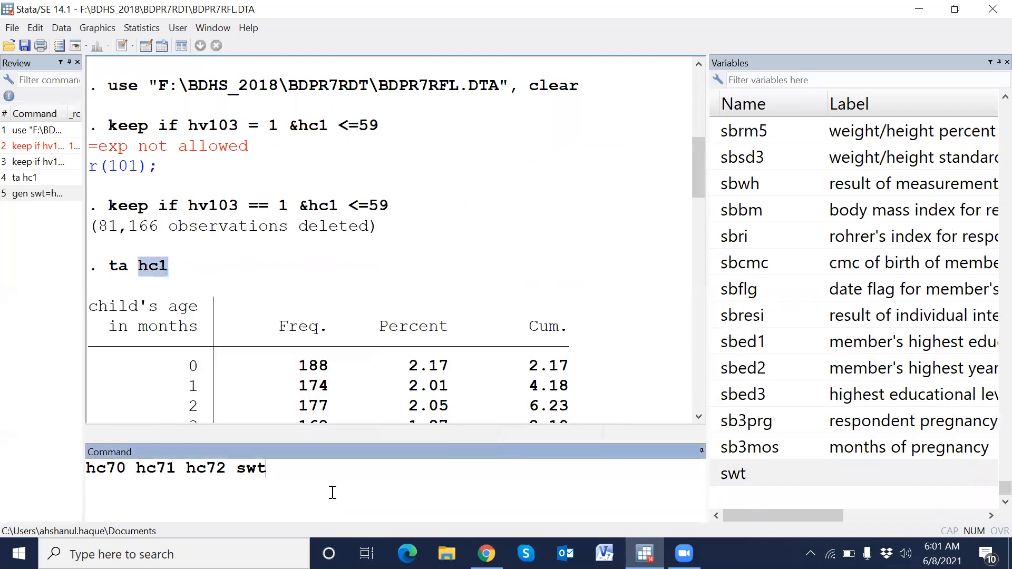
key("ctrl+v")
- Run order hc70 hc71 hc72 swt hc1 to move these variables to the top of the dataset
left_click(90, 468)
type("order")
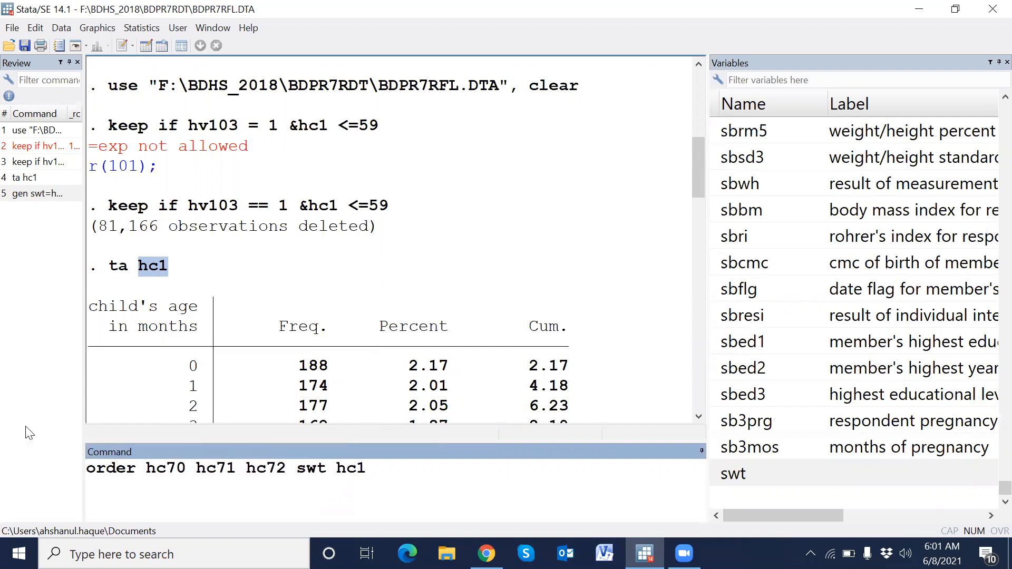
key("Return")
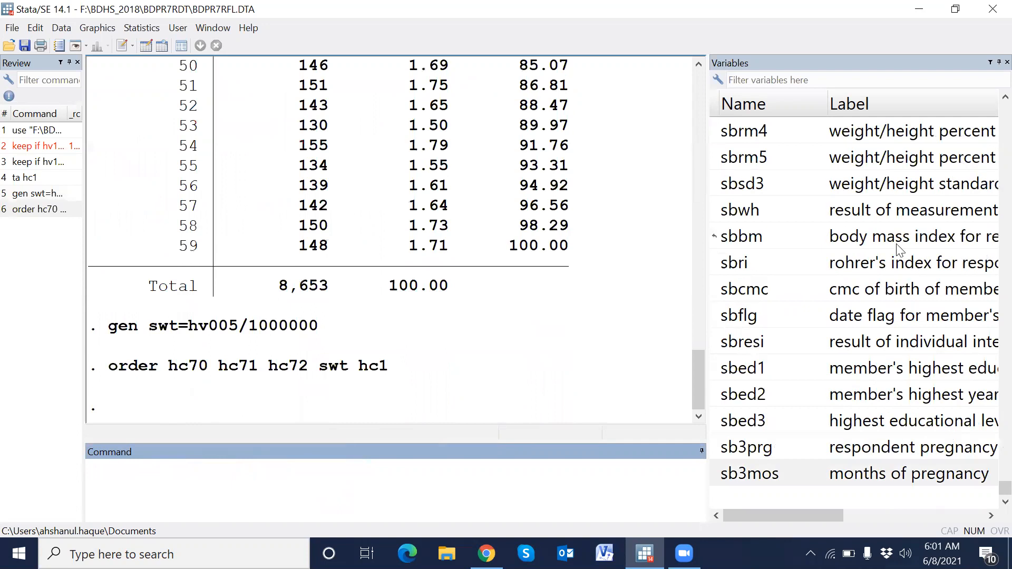
left_click_drag(1001, 488, 991, 108)
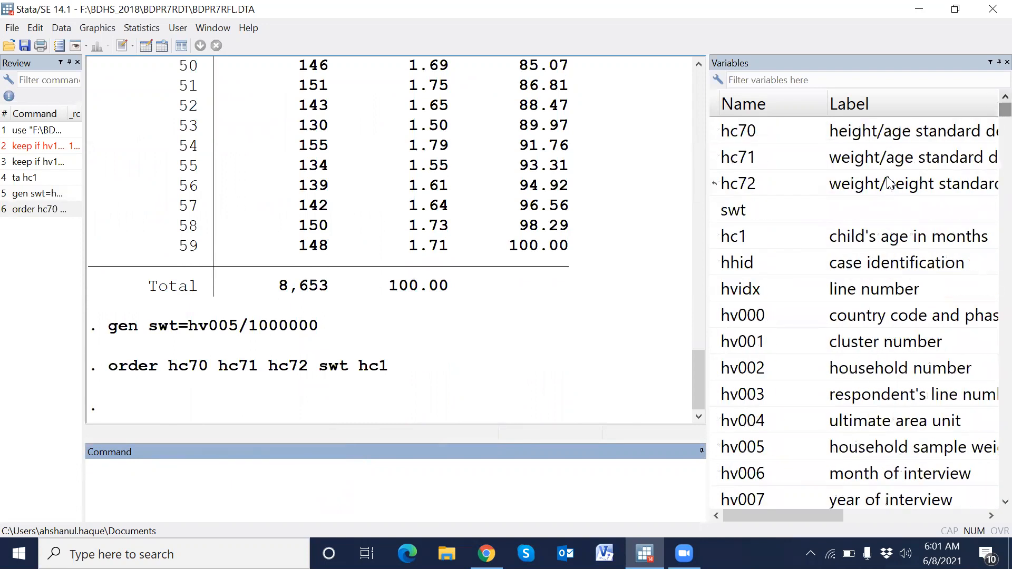
- Browse the hc70, hc71 and hc72 z-score variables in the Data Editor and scroll through their values
left_click(841, 138)
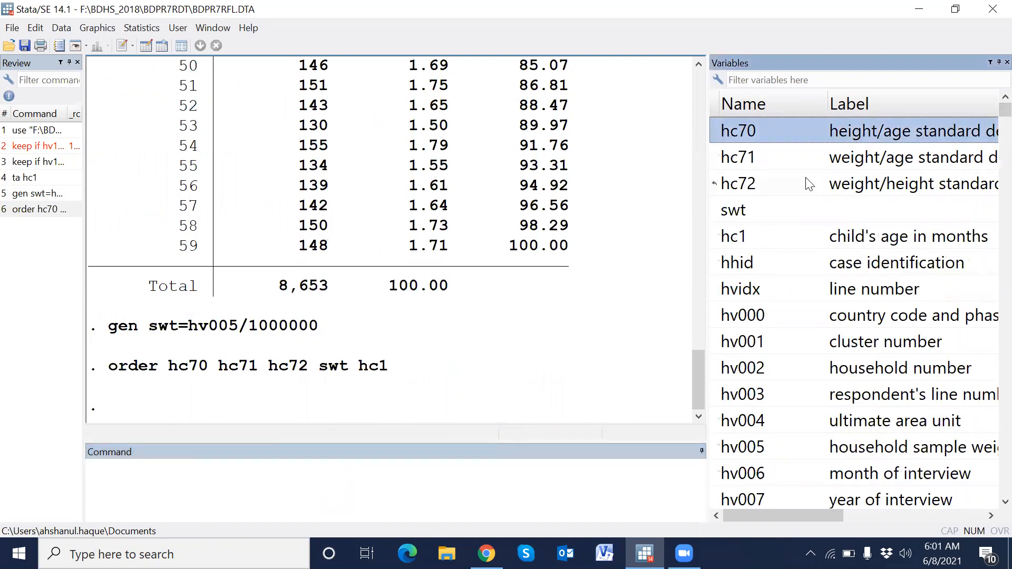
left_click(869, 165)
left_click(848, 132)
left_click(909, 166)
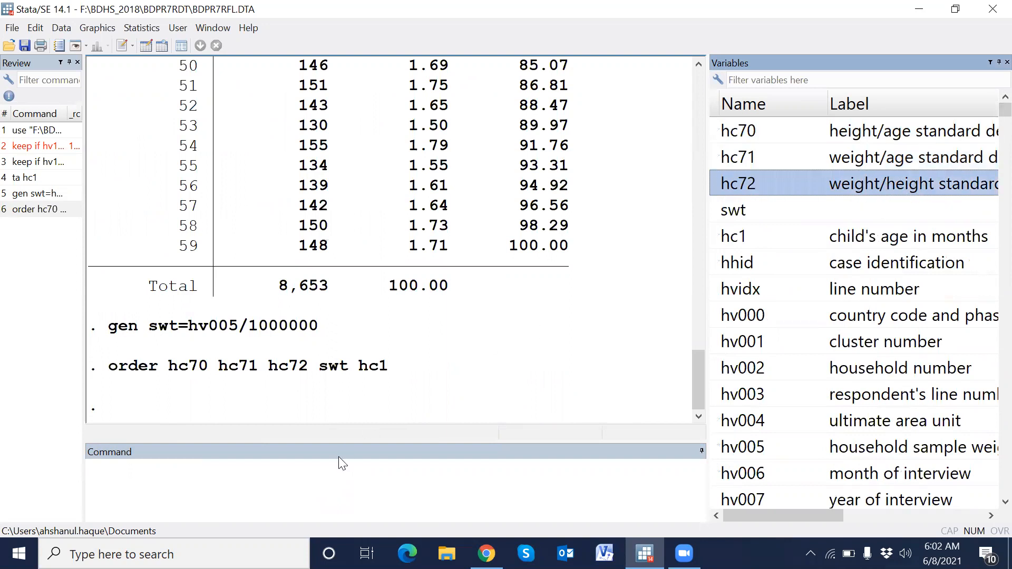
left_click(349, 475)
type("br")
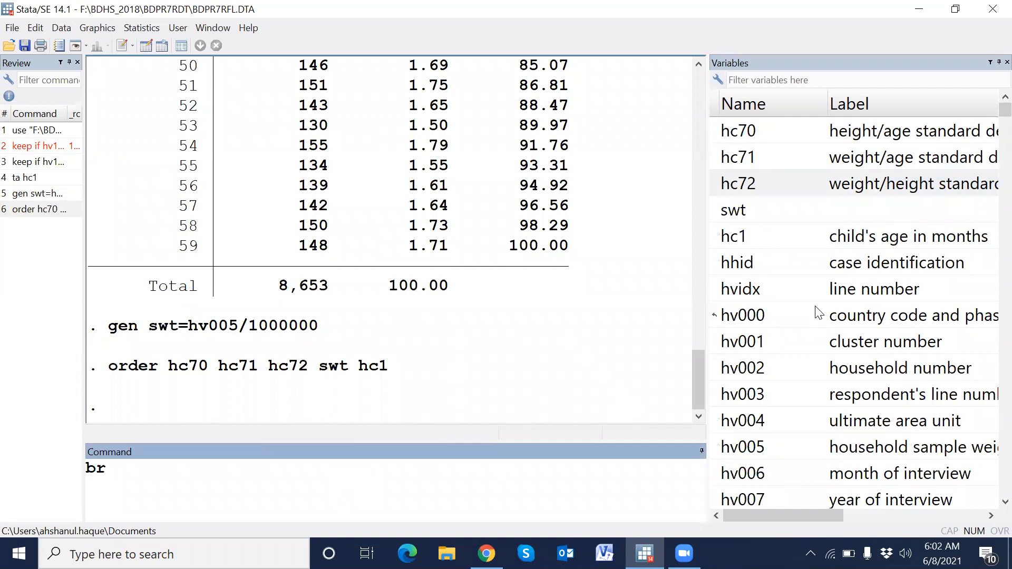
left_click(716, 133)
double_click(716, 132)
double_click(717, 157)
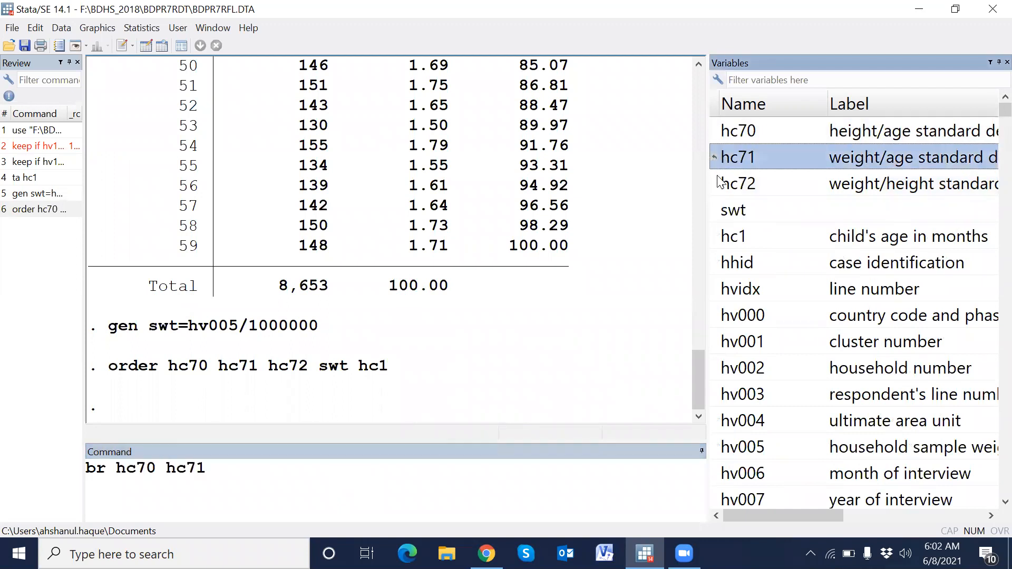
double_click(718, 182)
key("Return")
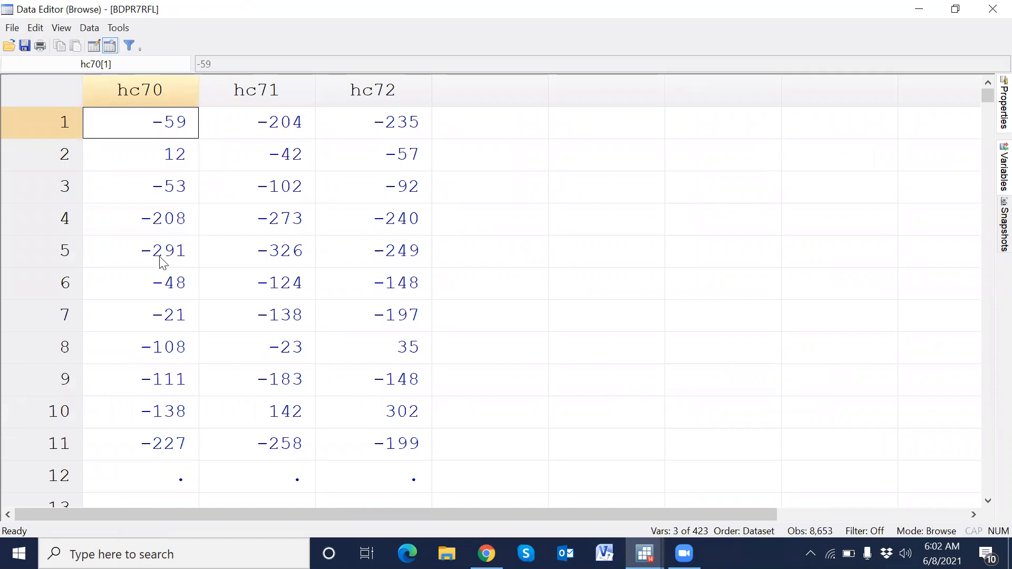
scroll(182, 256, "down", 5)
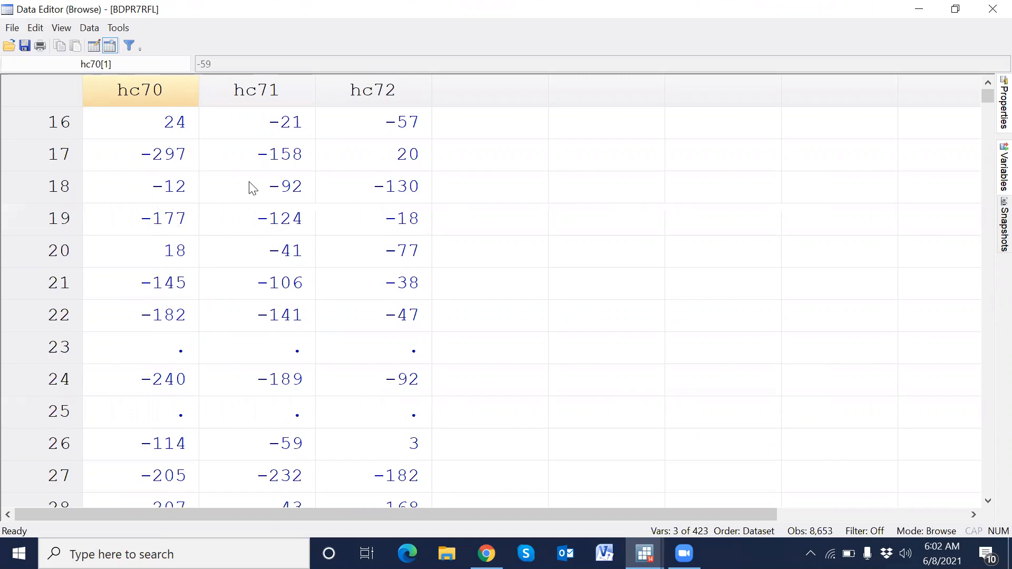
- Return to the main window and resize the Variables panel
key("alt+Tab")
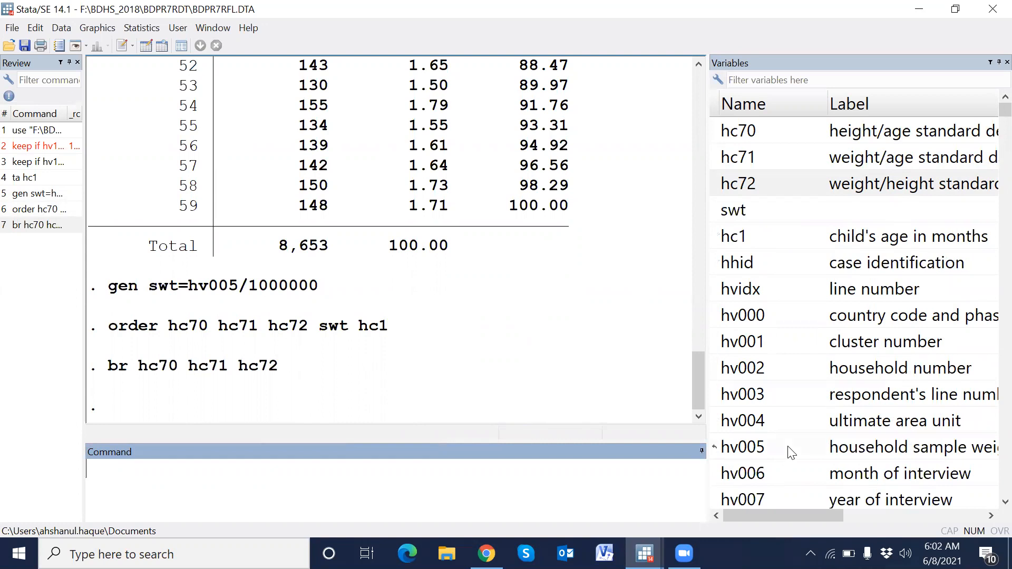
left_click(768, 448)
left_click_drag(706, 355, 549, 330)
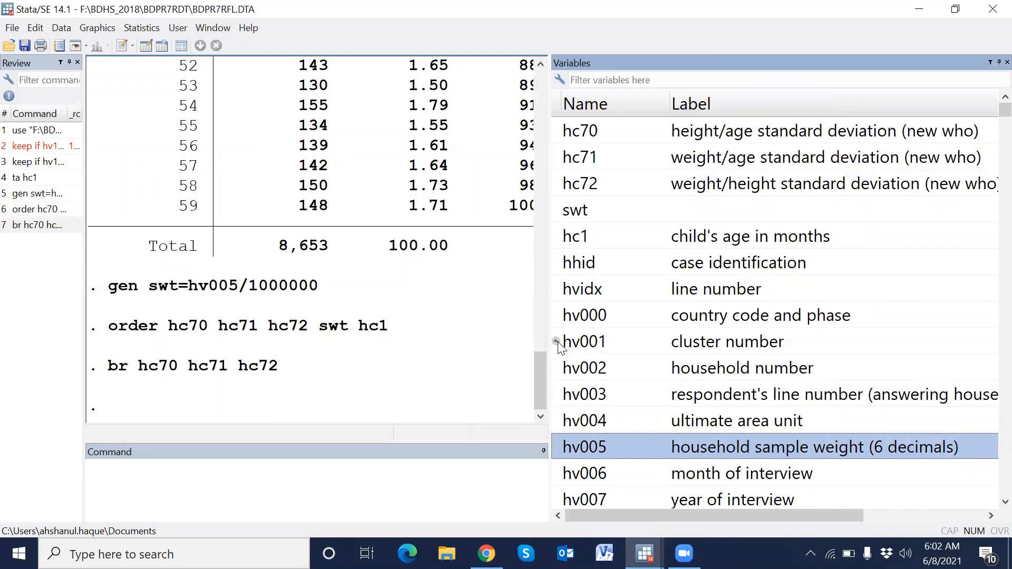
left_click_drag(546, 327, 656, 311)
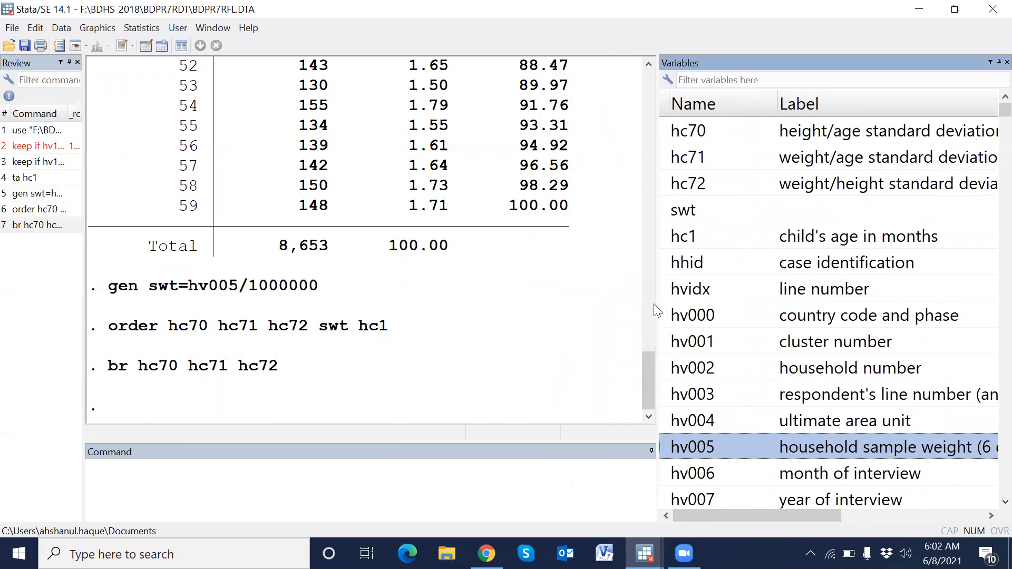
left_click(653, 304)
scroll(528, 336, "down", 6)
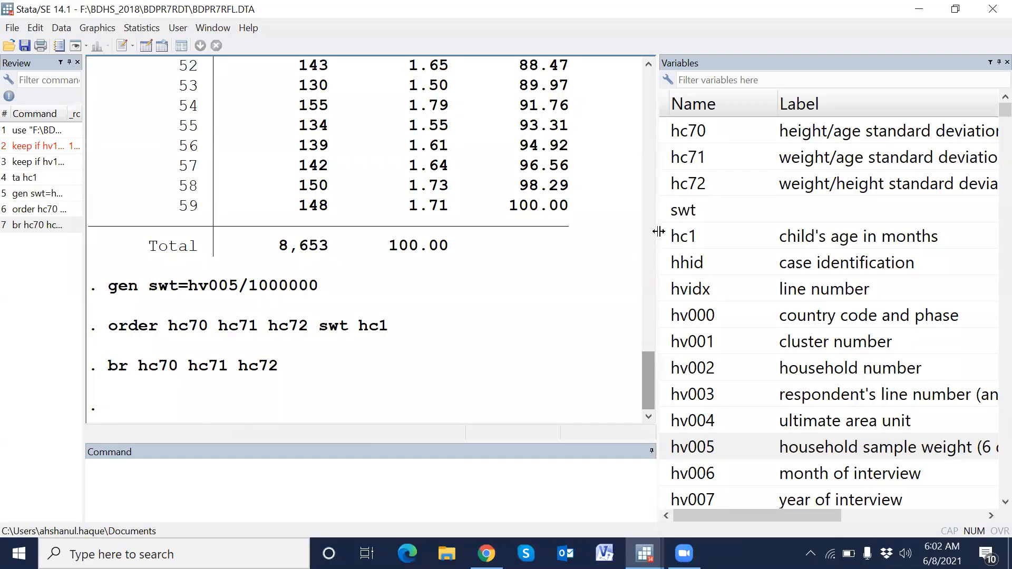
left_click_drag(653, 233, 691, 232)
- Generate haz as hc70 divided by 100 using gen haz= hc70/100
left_click(299, 472)
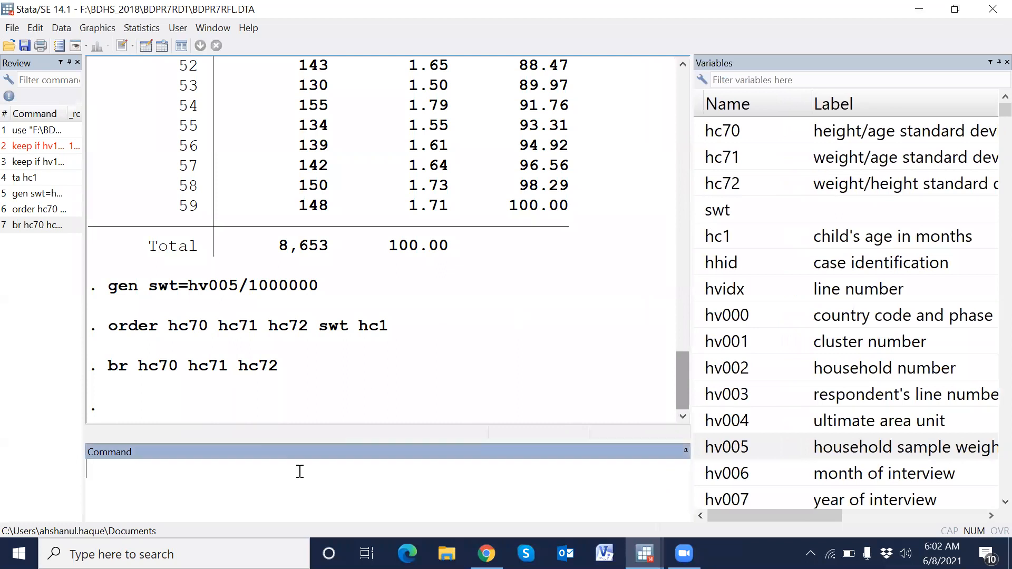
type("gen haz")
left_click(880, 191)
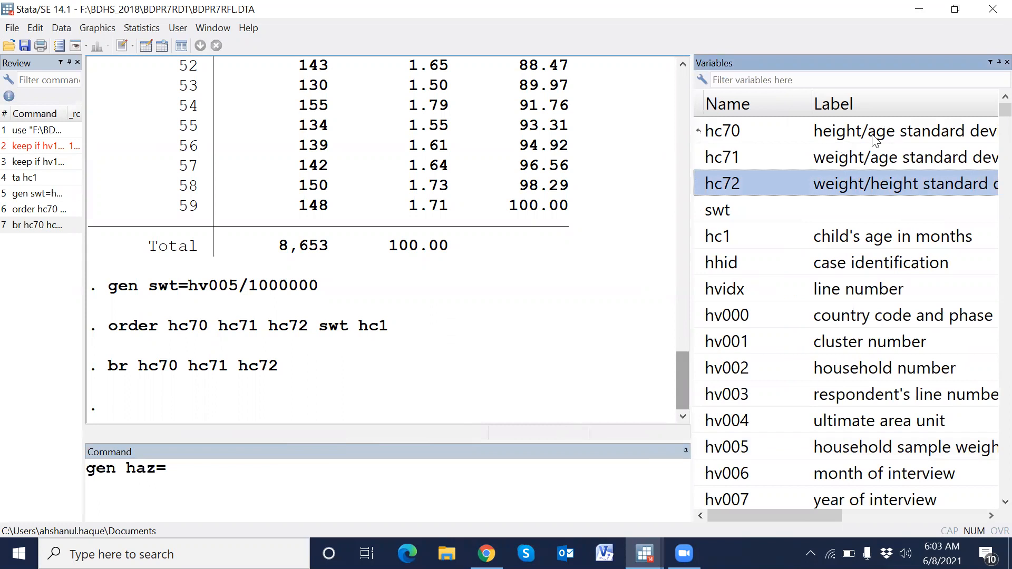
left_click(843, 140)
double_click(706, 138)
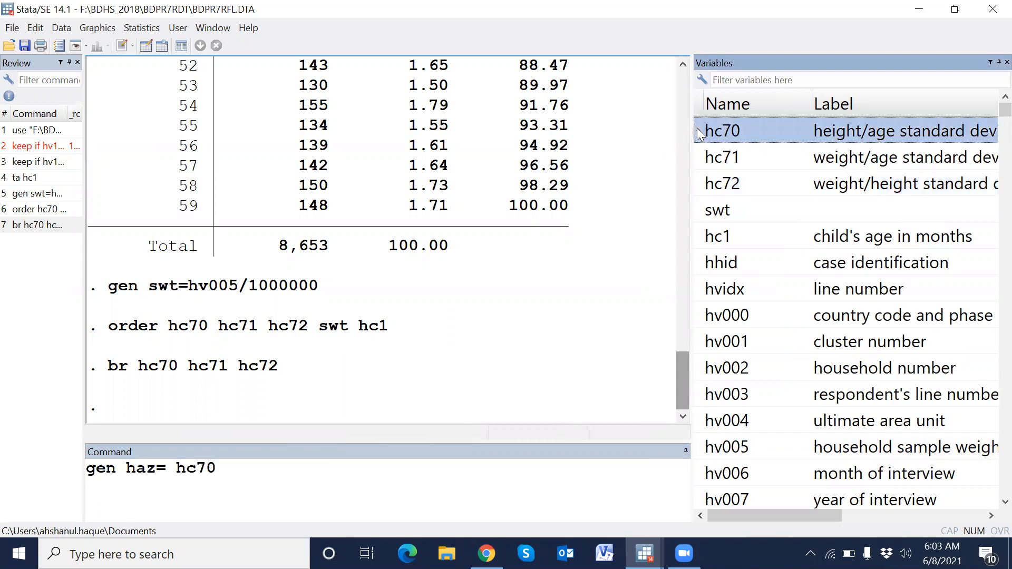
left_click(399, 485)
type("/")
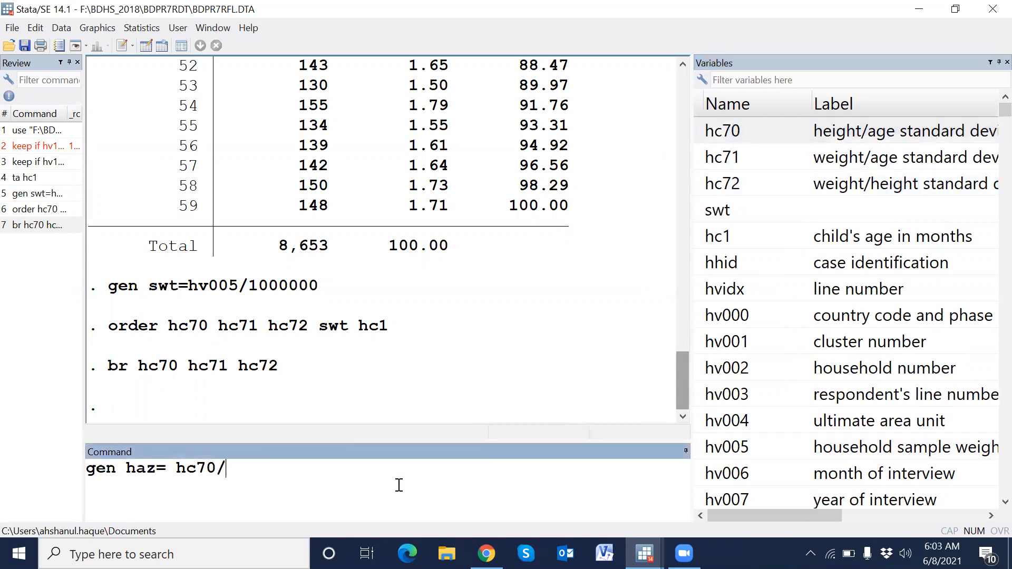
type("100")
key("Return")
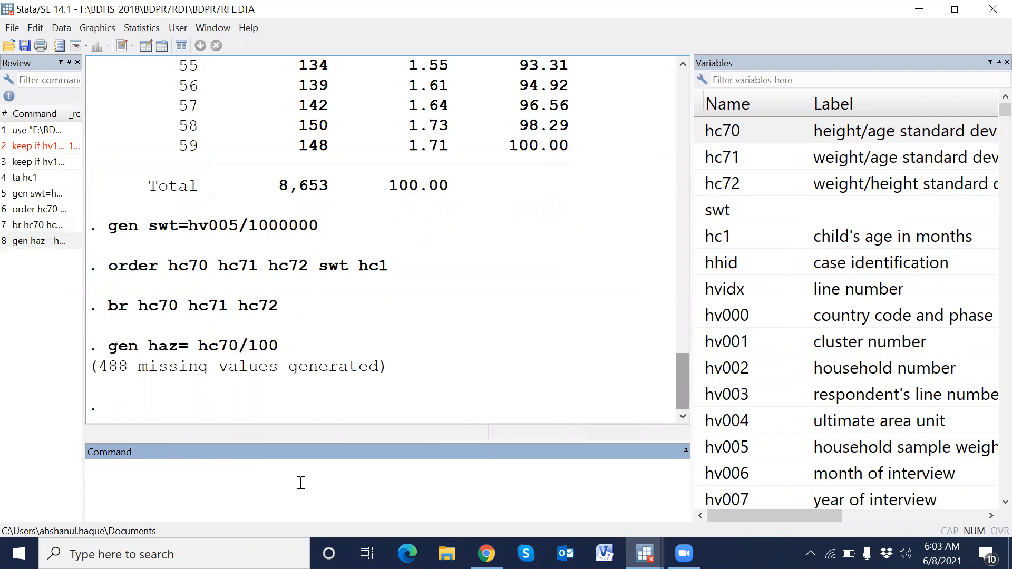
- Generate waz as hc71 divided by 100 using gen waz= hc71/100
type("gen waz=")
double_click(700, 160)
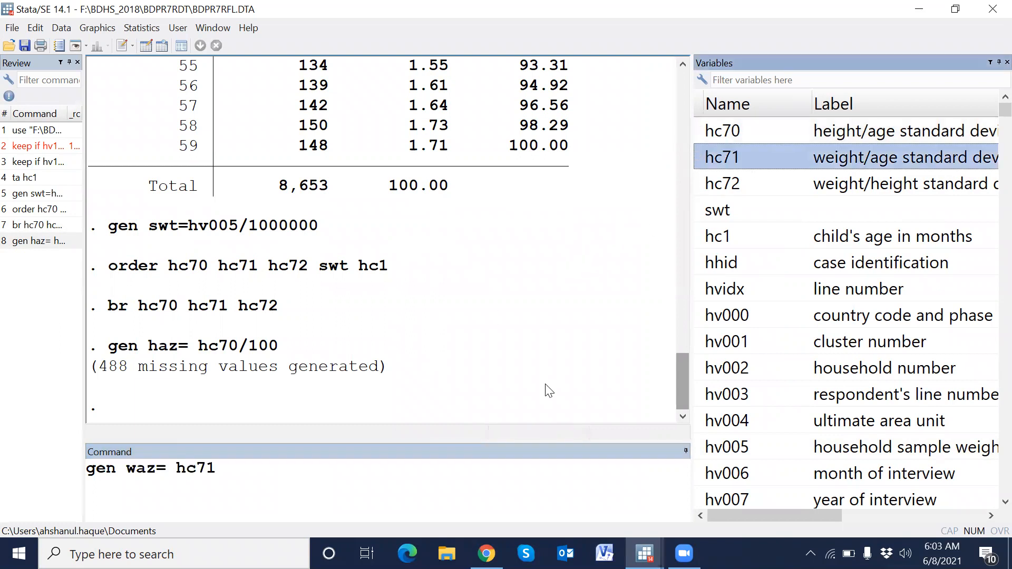
type("/100")
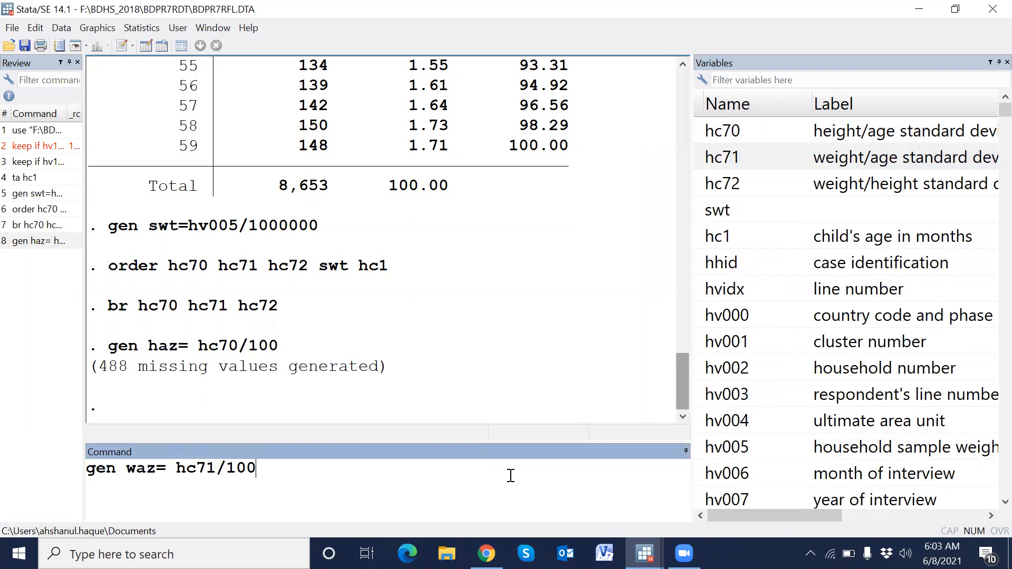
key("Return")
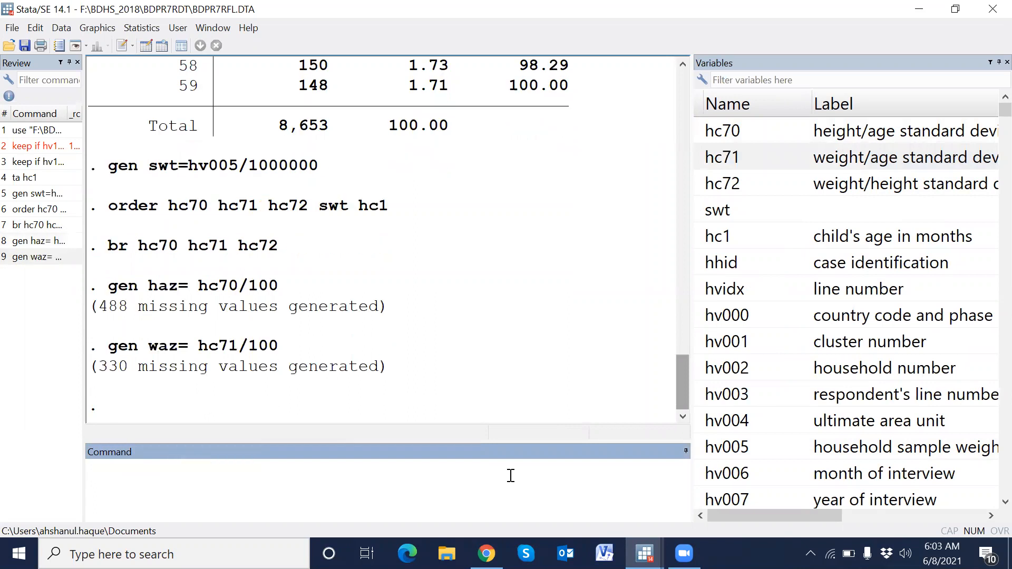
- Generate whz as hc72 divided by 100 using gen whz= hc72/100
type("gen whz=")
left_click(709, 185)
left_click(451, 487)
type("/")
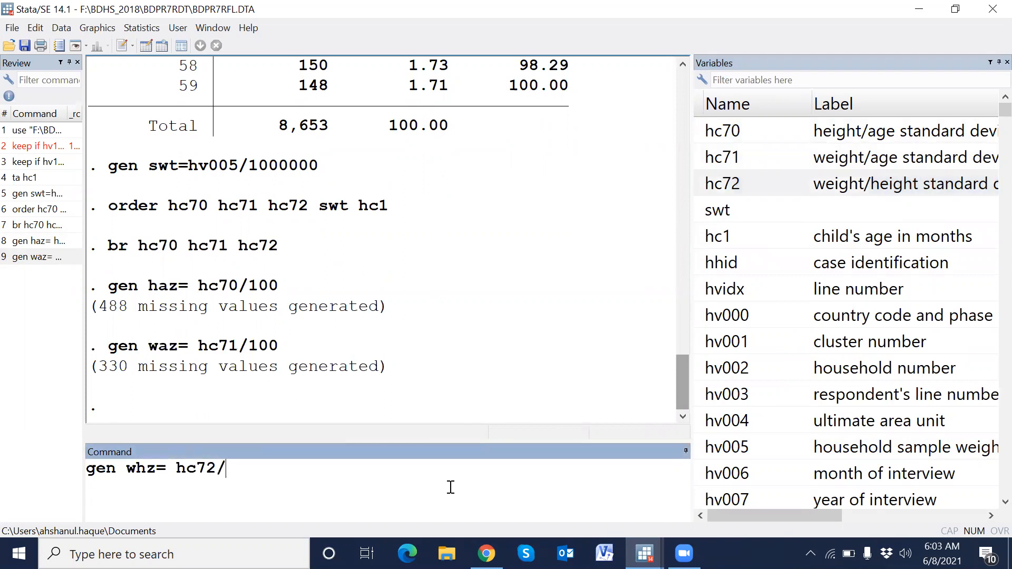
type("100")
key("Return")
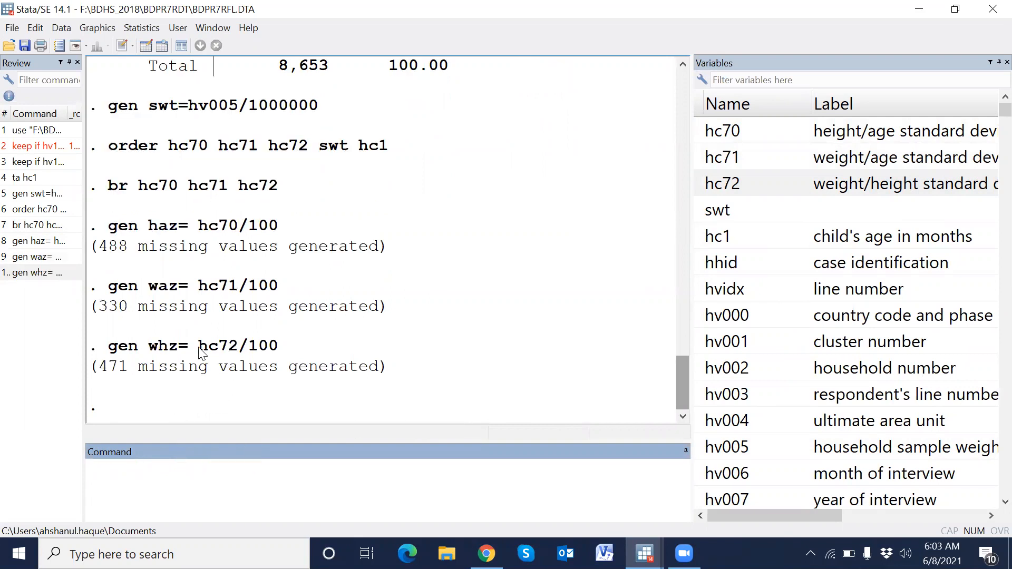
- Recall the earlier order command, append haz, waz and whz, and run it to move them to the top
left_click_drag(199, 349, 220, 349)
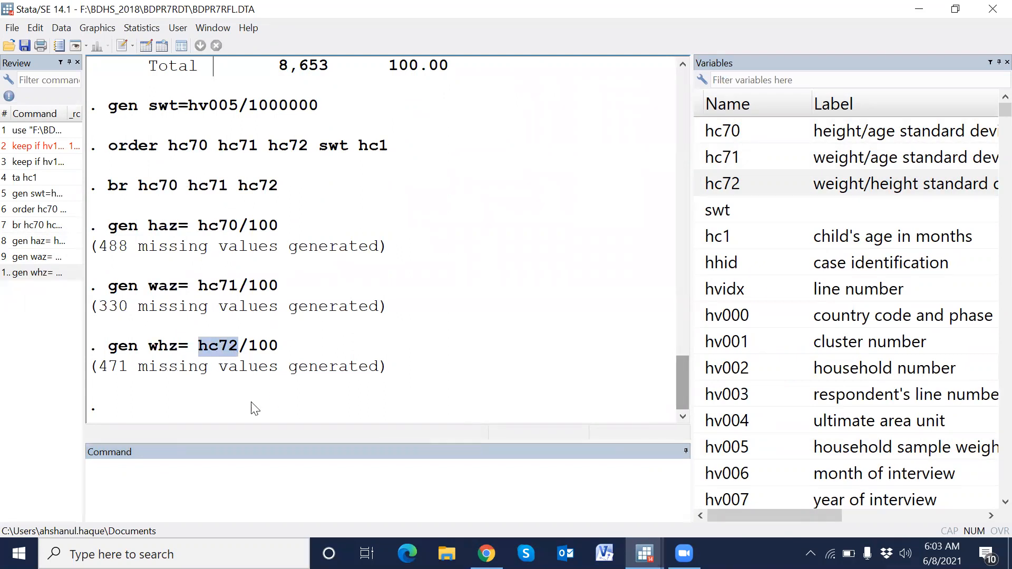
left_click(218, 481)
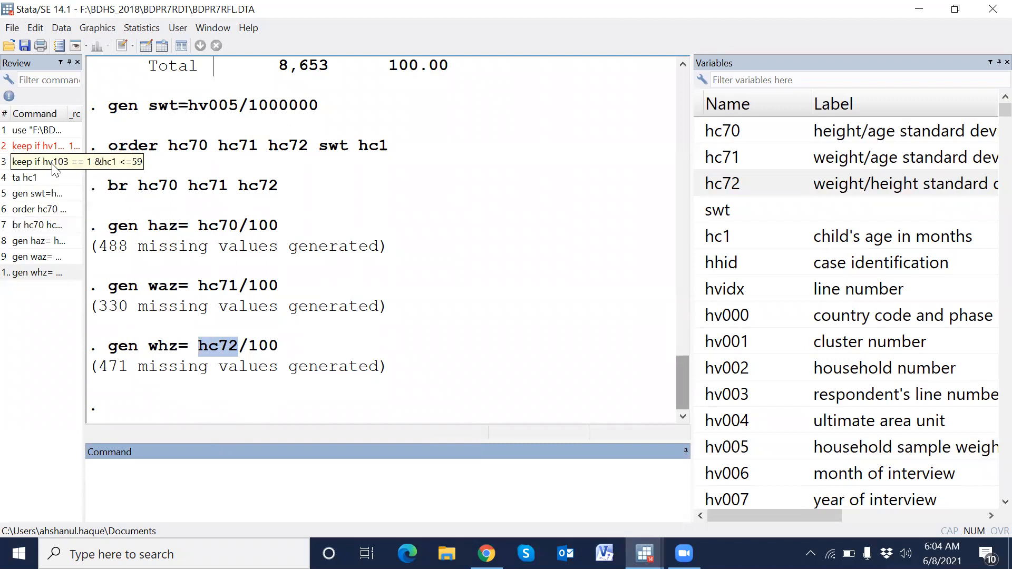
left_click(39, 209)
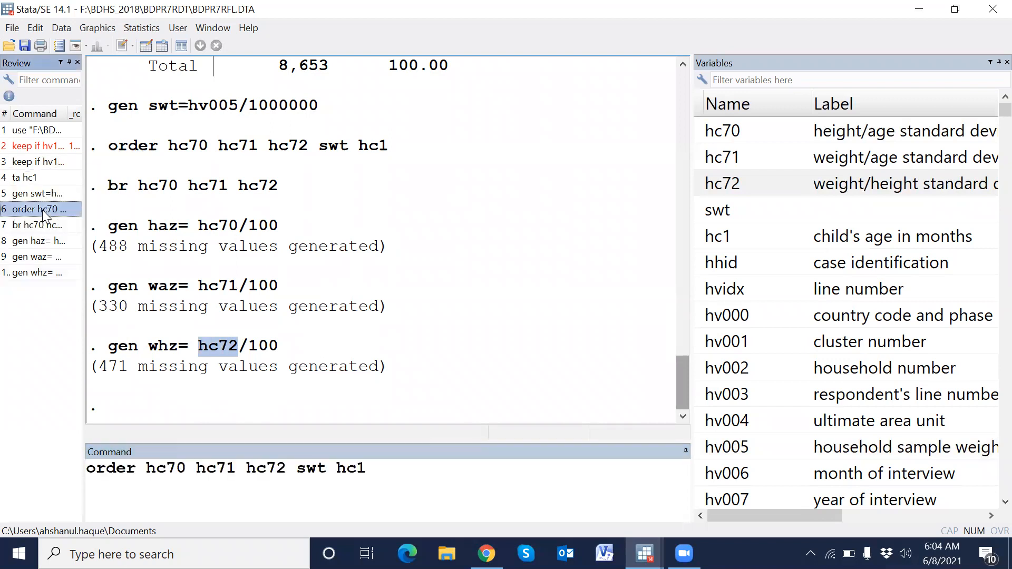
left_click(393, 484)
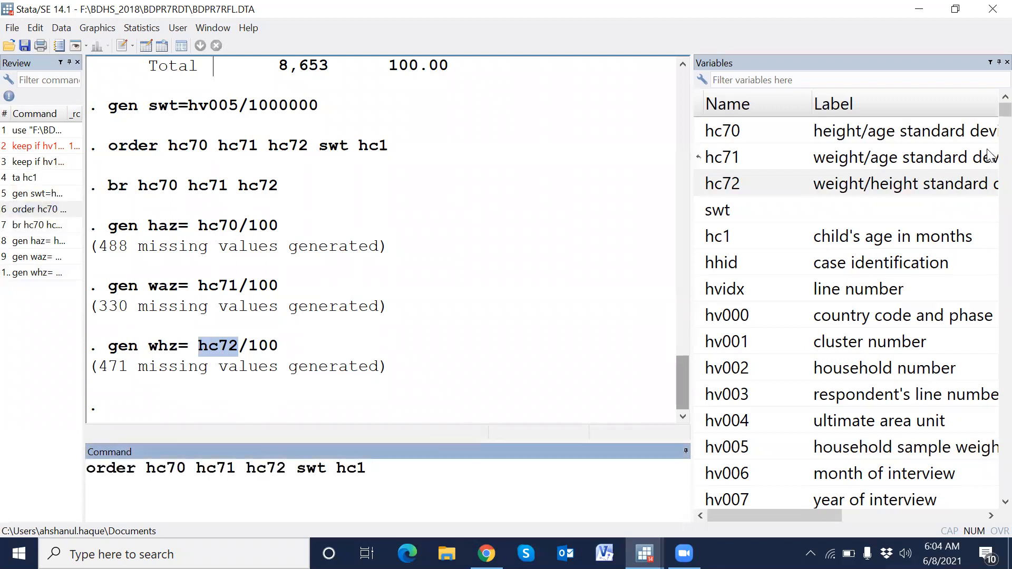
left_click_drag(1005, 110, 990, 494)
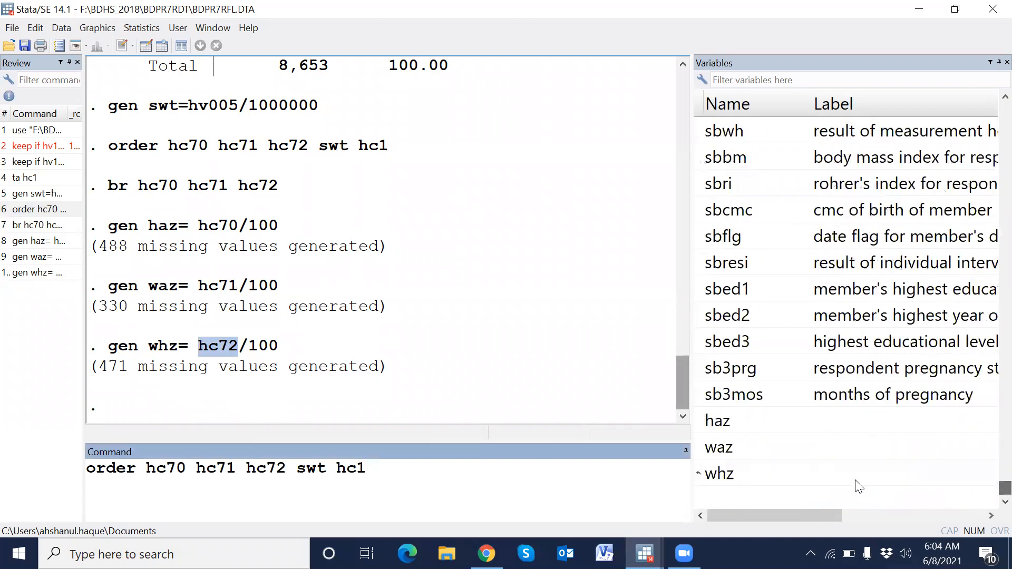
left_click(733, 421)
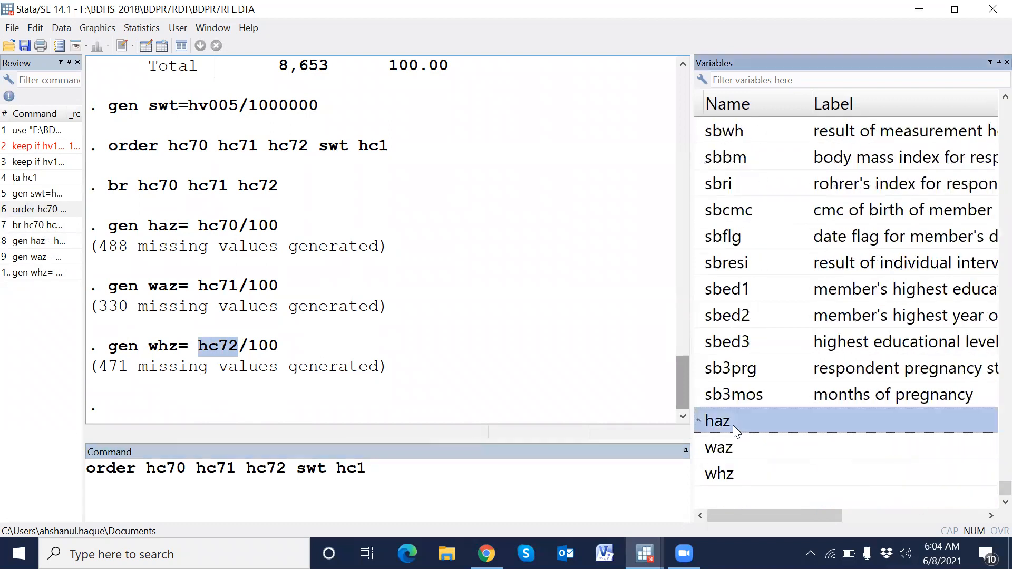
left_click(728, 475, "shift")
left_click(698, 472)
left_click(597, 489)
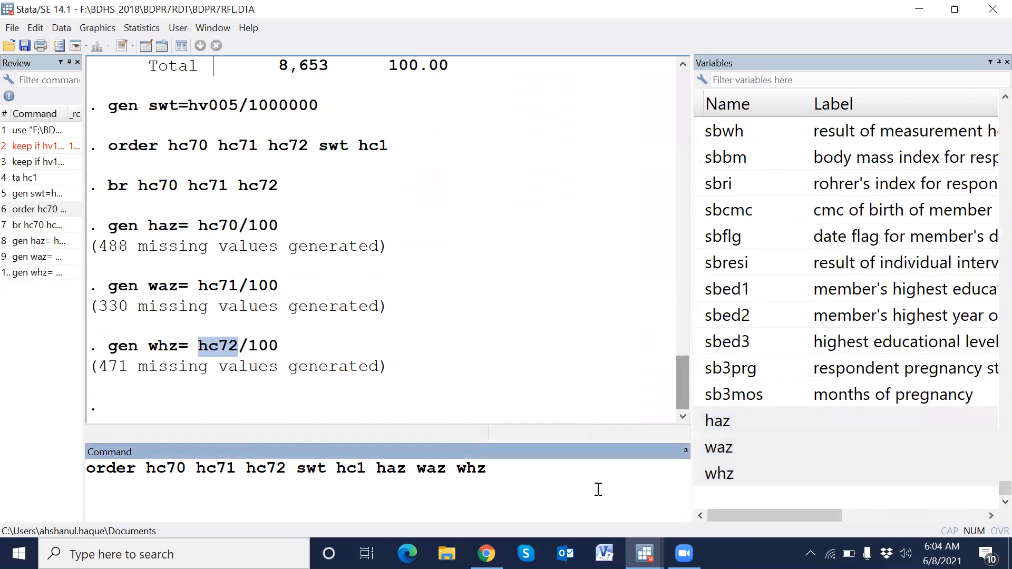
key("Return")
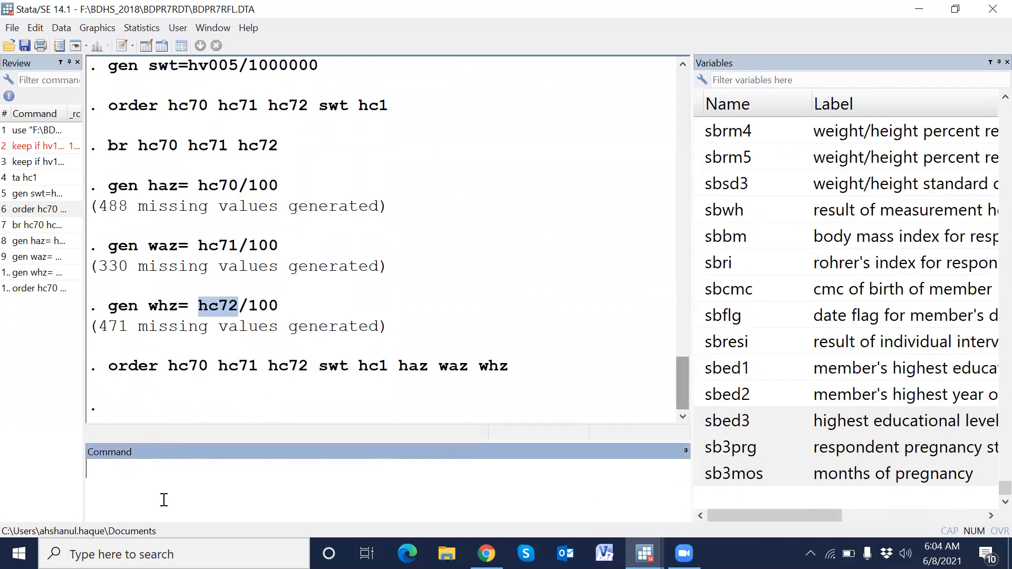
- Recall the browse command, add haz, waz and whz, and compare the new variables with the originals
left_click(59, 226)
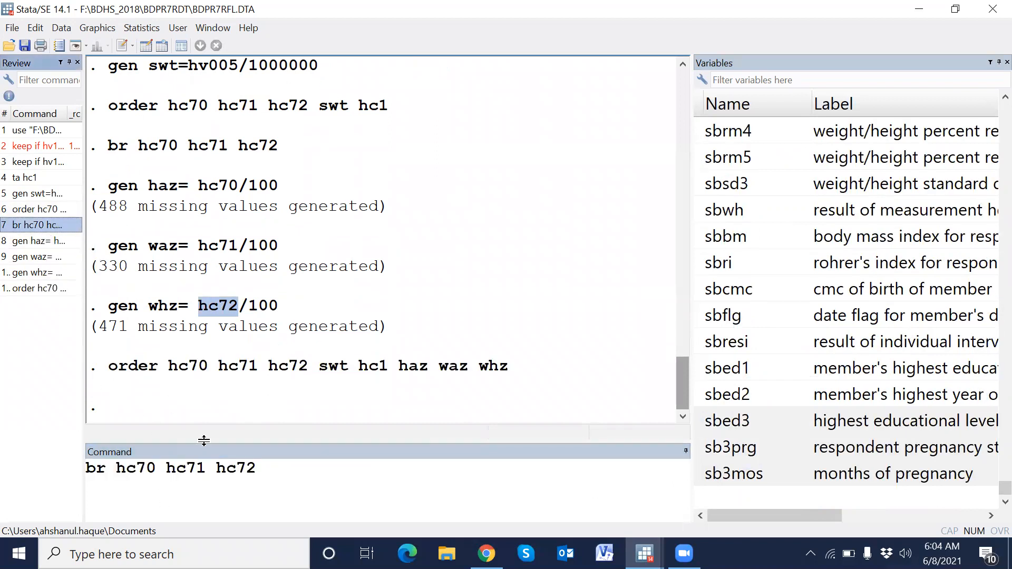
scroll(896, 369, "up", 8)
scroll(989, 466, "up", 20)
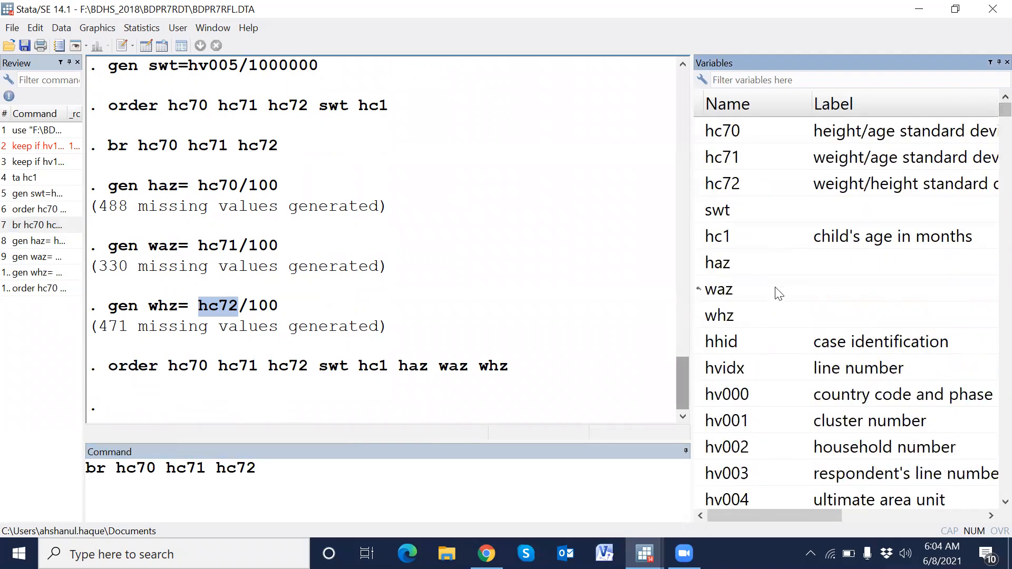
left_click(701, 264)
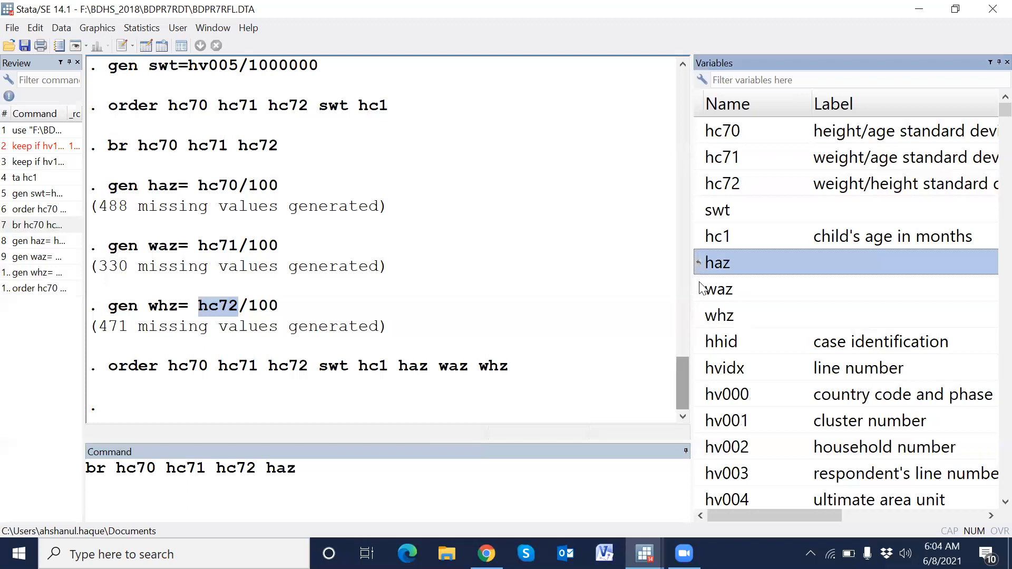
left_click(701, 289)
left_click(704, 316)
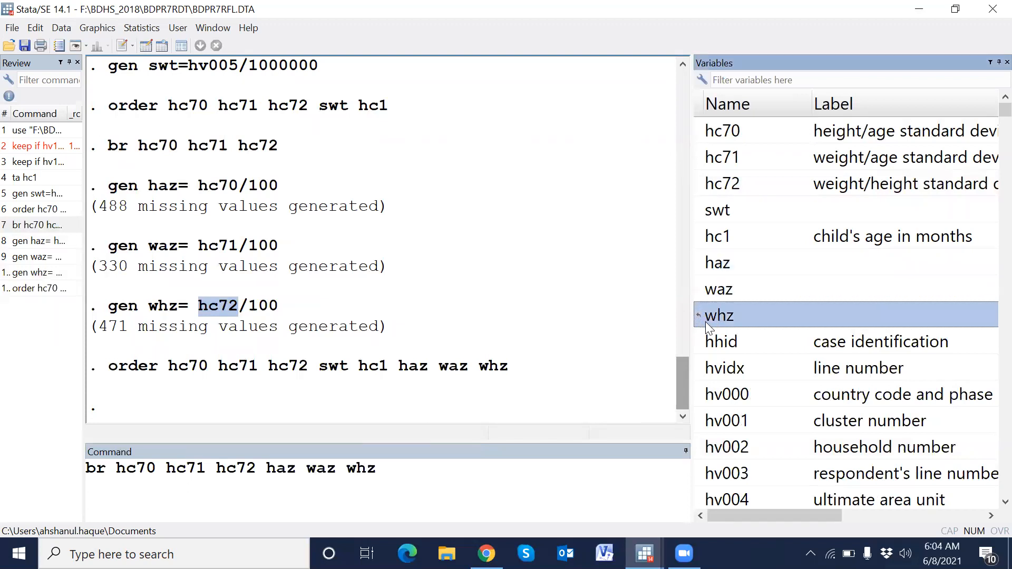
key("Return")
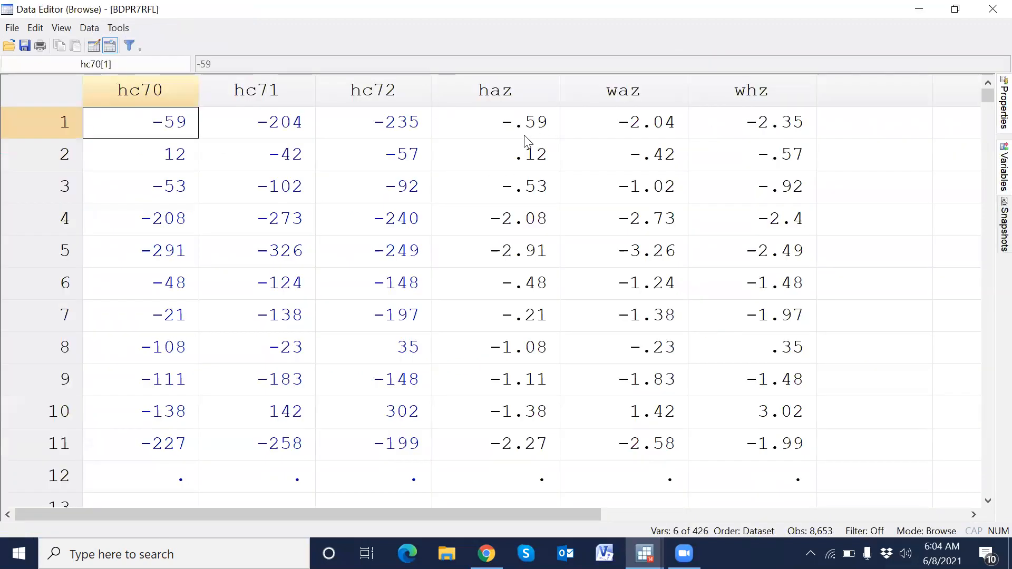
scroll(524, 216, "down", 5)
scroll(527, 224, "up", 1)
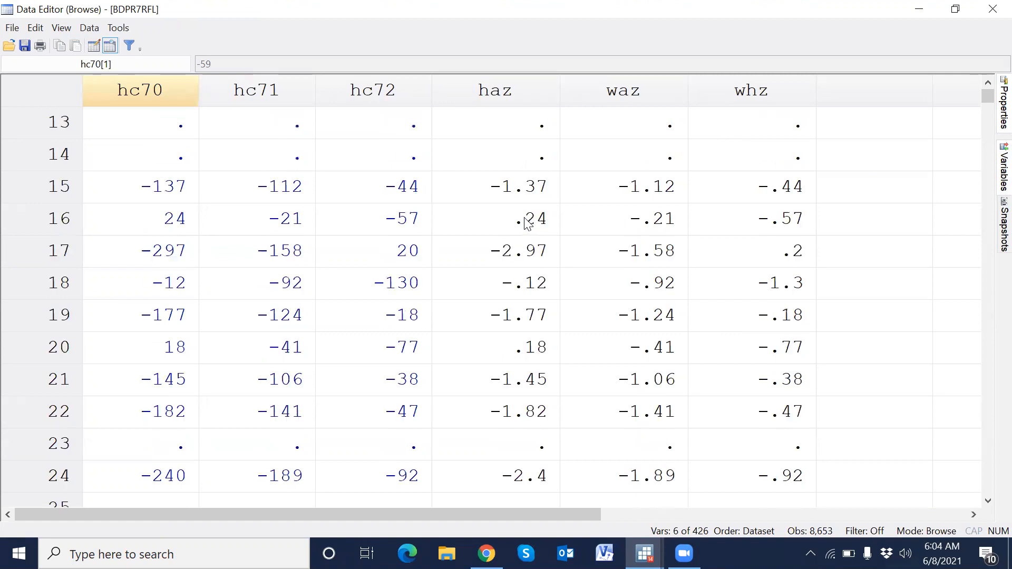
scroll(527, 224, "up", 2)
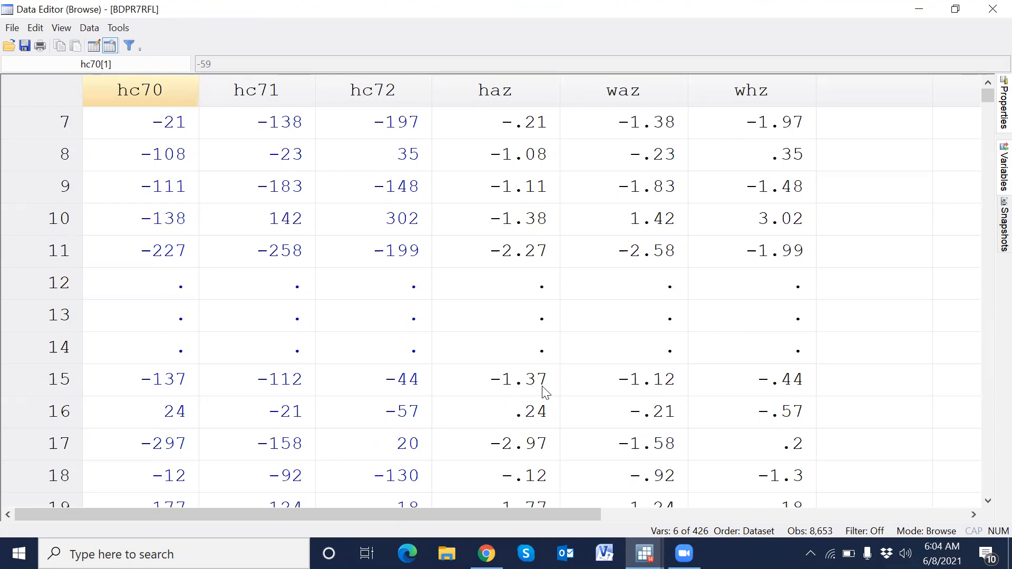
- Scroll through the new haz, waz and whz values in the Data Editor and close the editor
scroll(546, 393, "down", 2)
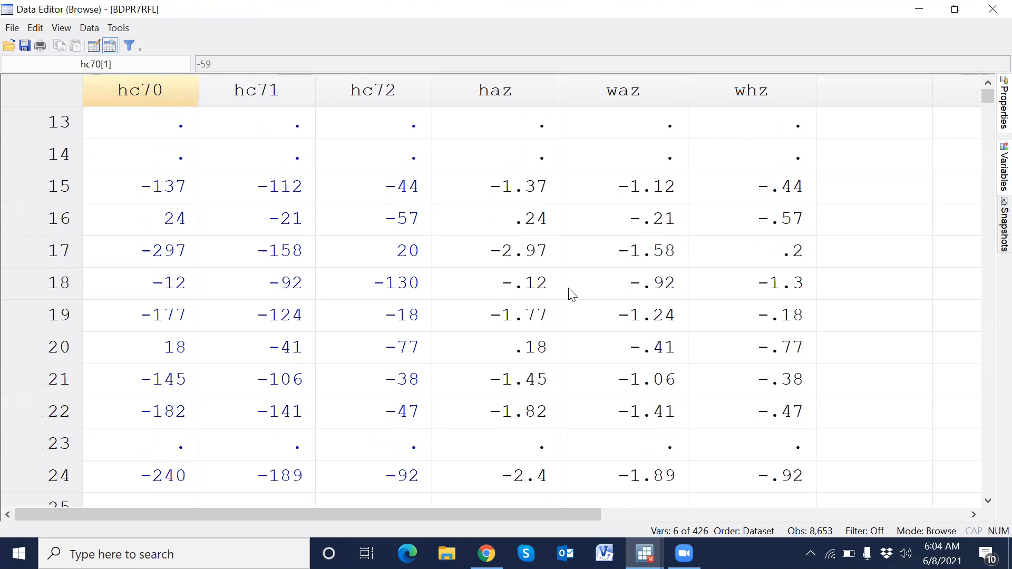
scroll(552, 317, "up", 4)
left_click(990, 11)
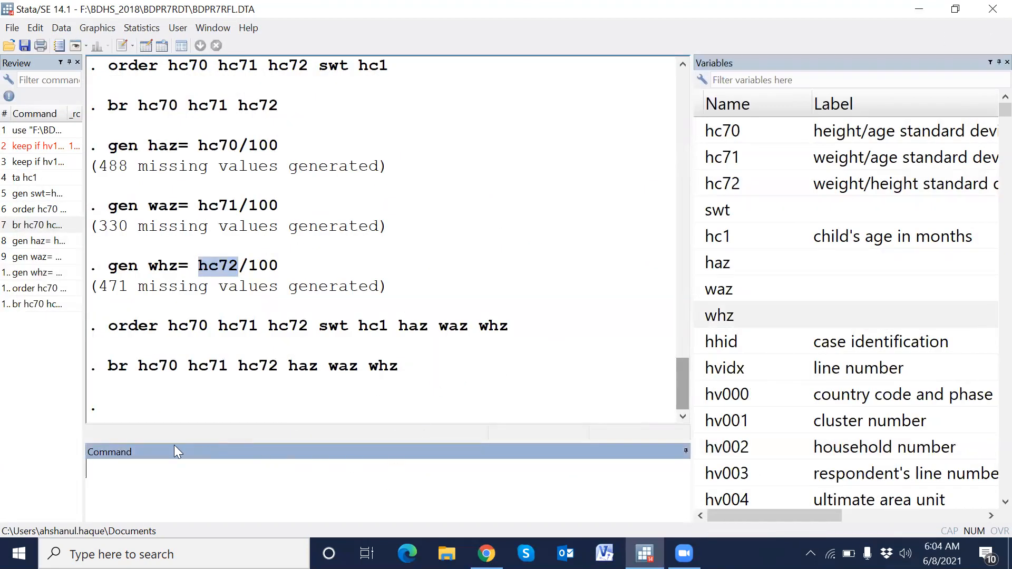
- Summarize the new z-score variables with sum haz waz whz
left_click(50, 304)
left_click_drag(255, 469, 81, 471)
type("sum haz waz whz")
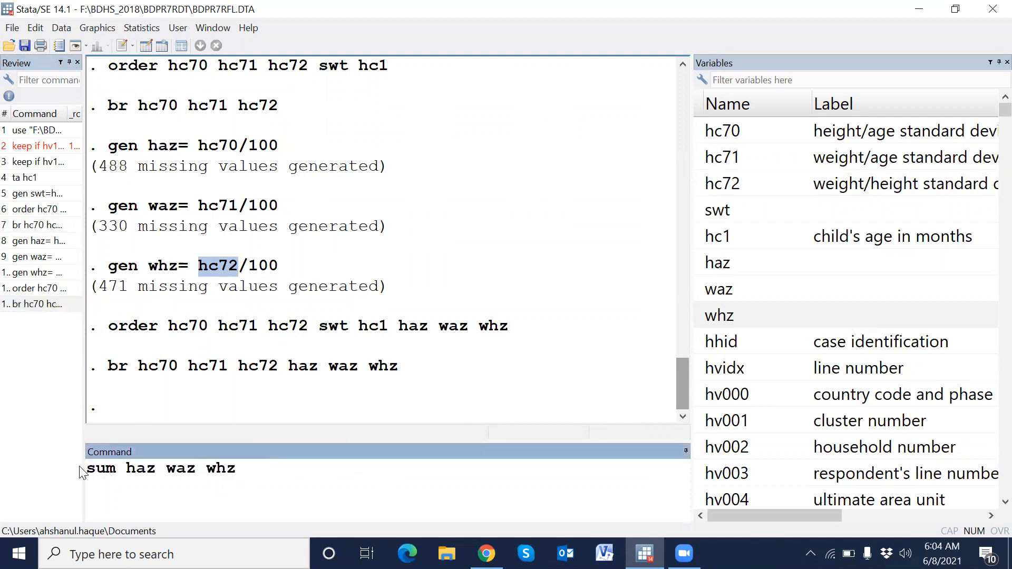
key("Return")
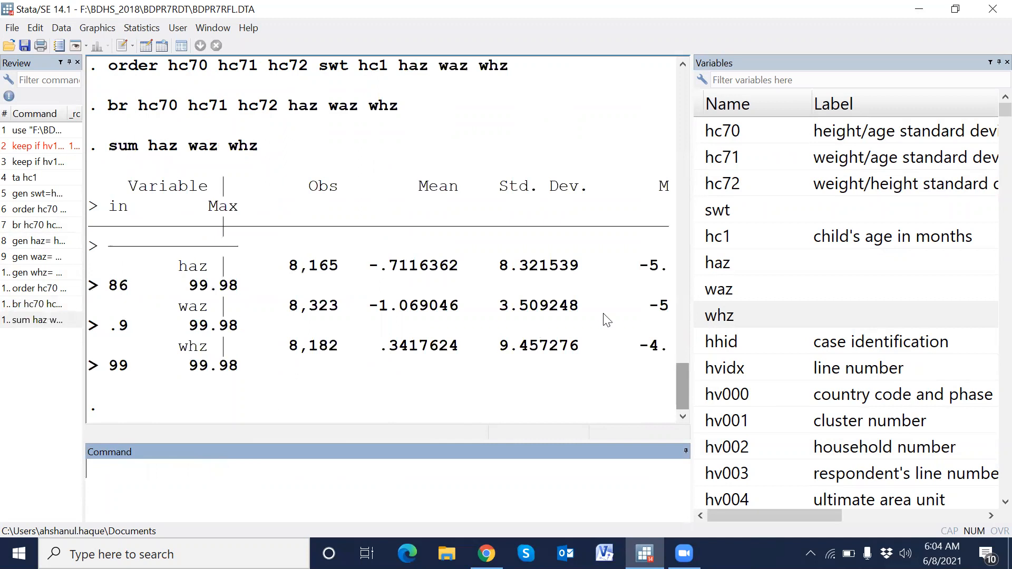
- Widen the Results window and rerun sum haz waz whz to examine the minimum and maximum values
left_click_drag(689, 270, 890, 270)
left_click(37, 320)
left_click(340, 486)
key("Return")
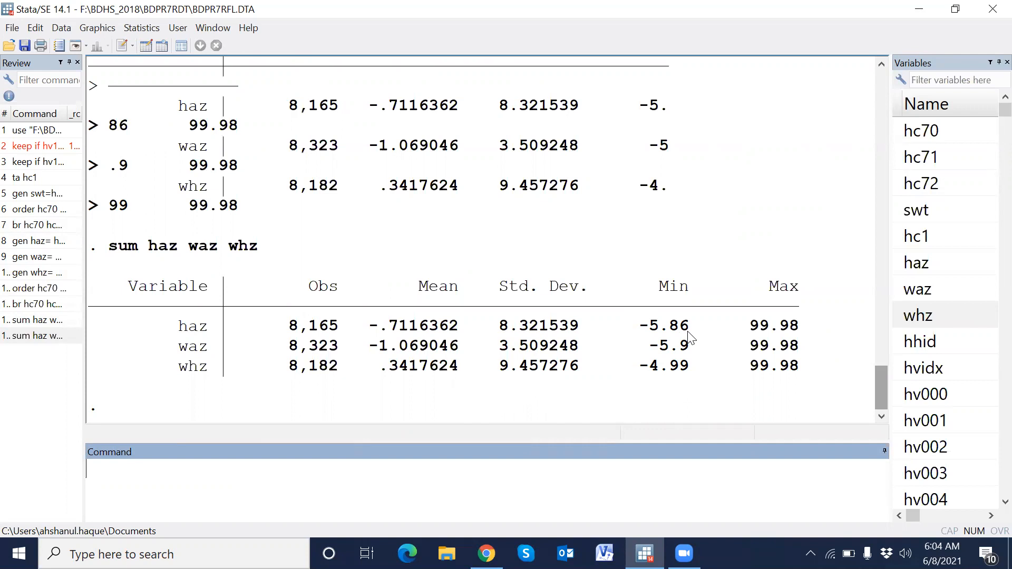
left_click_drag(740, 326, 796, 333)
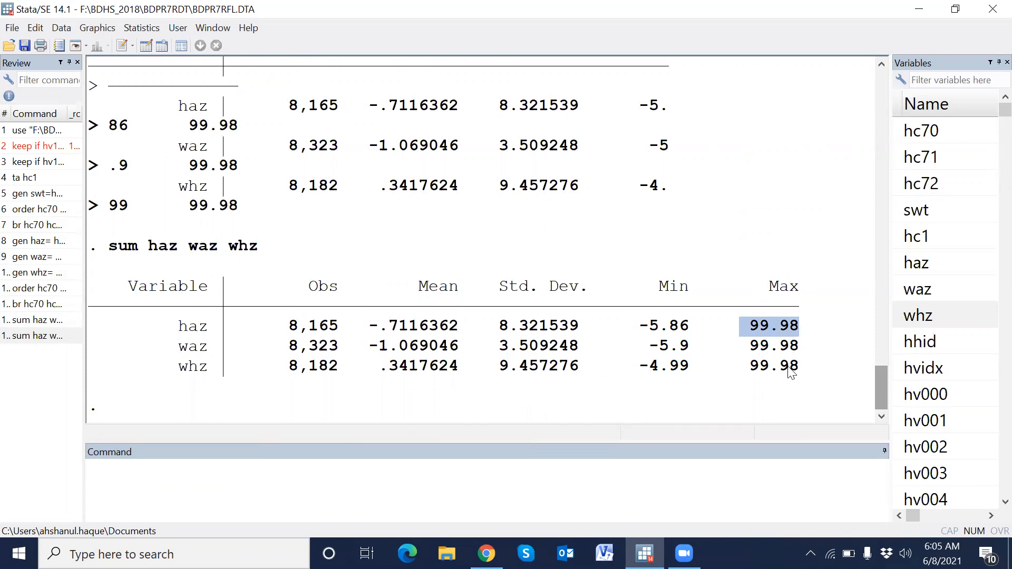
left_click(764, 345)
left_click_drag(750, 325, 771, 328)
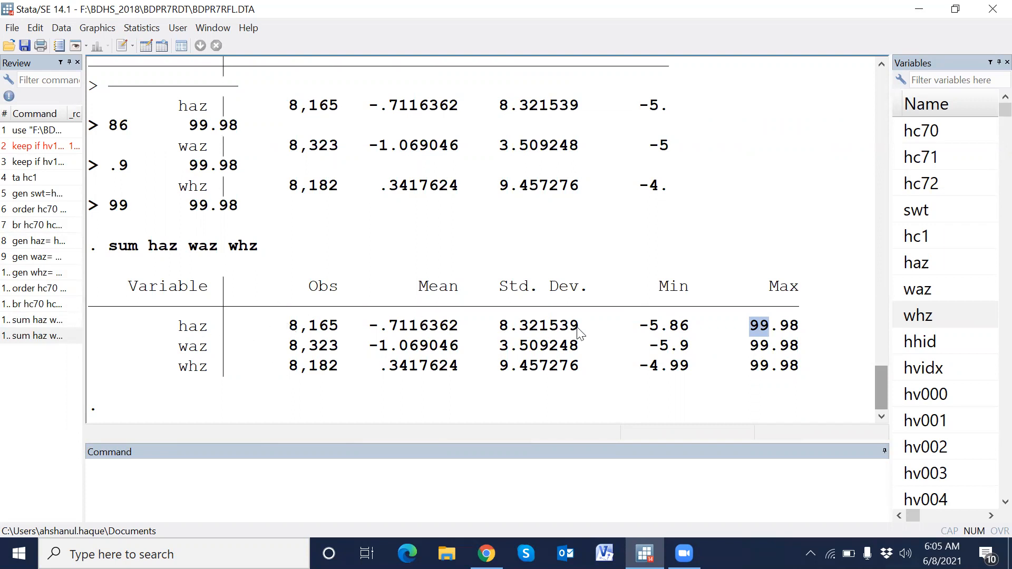
left_click(810, 340)
left_click(64, 336)
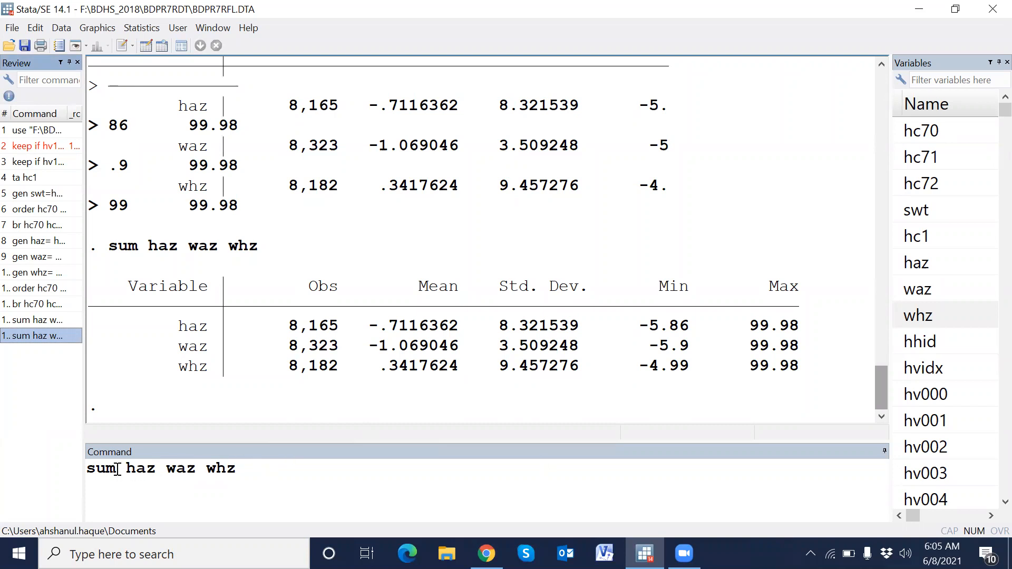
left_click_drag(117, 468, 76, 468)
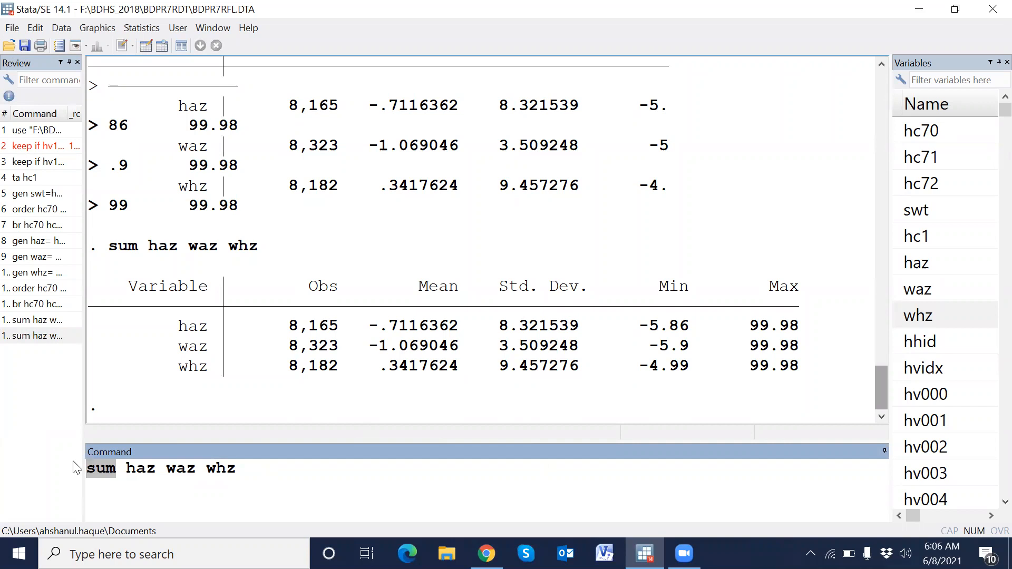
type("for ")
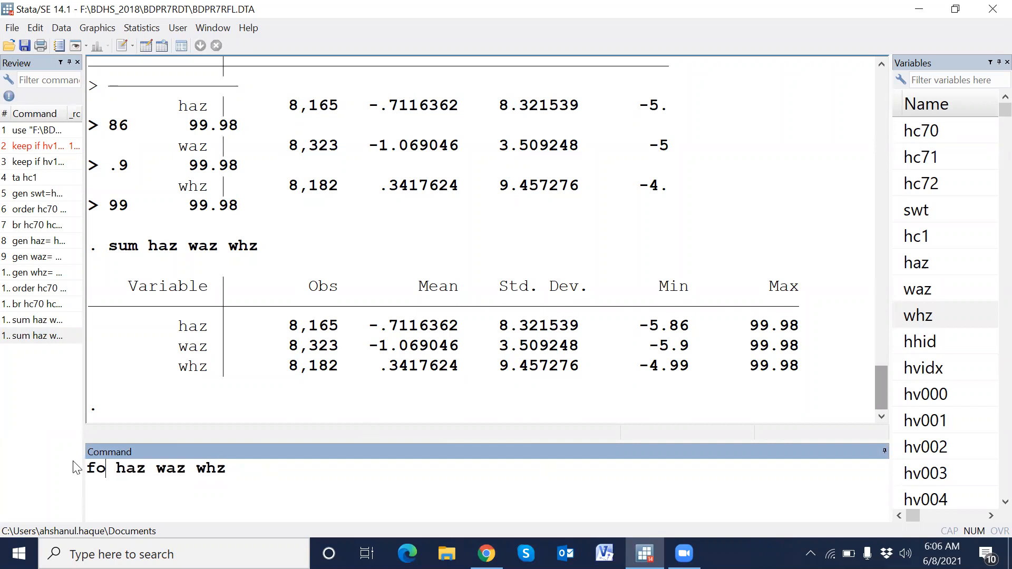
type("v")
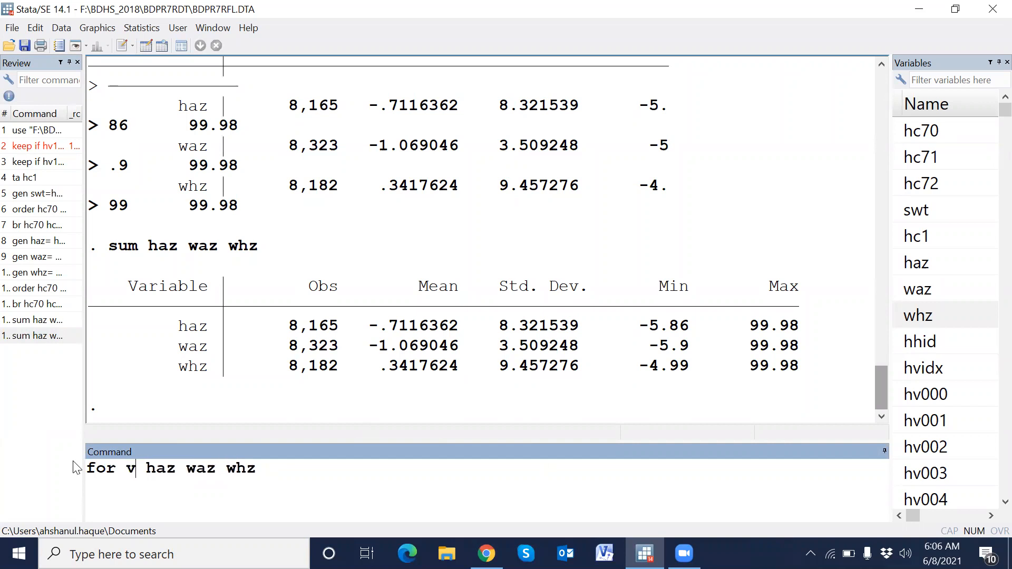
type("a")
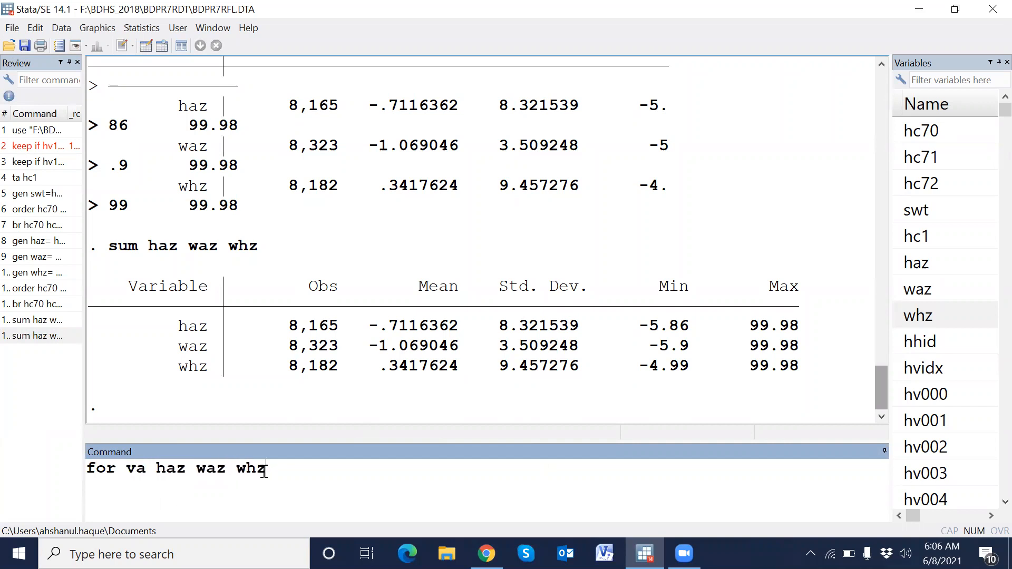
- Set flagged height-for-age scores to missing with replace haz=. if haz>6
left_click_drag(265, 469, 38, 471)
type("repl")
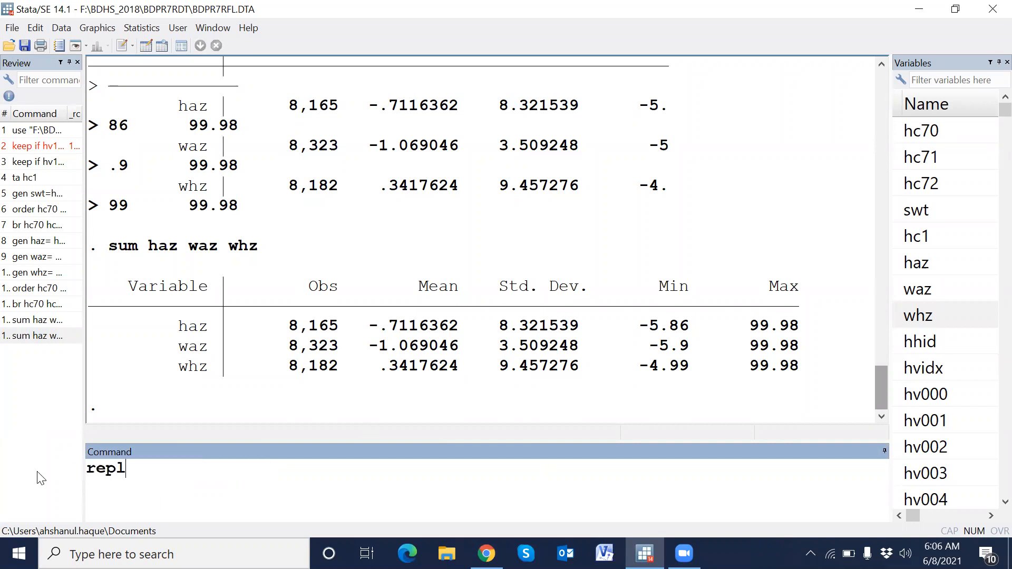
type("ace haz=. if haz")
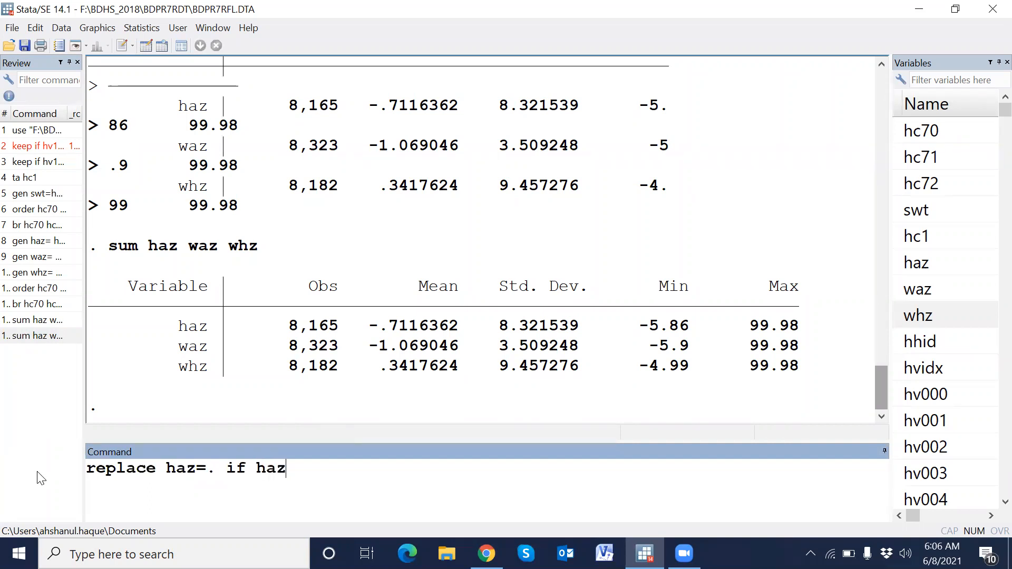
type(">6")
key("Return")
- Set flagged weight-for-age scores to missing with replace waz=. if waz>6
left_click(64, 351)
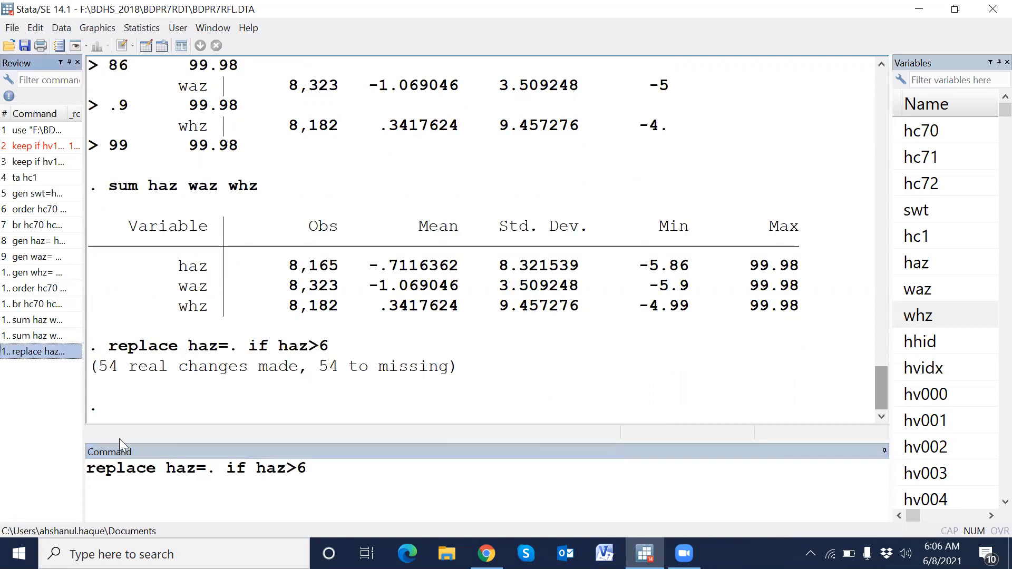
double_click(181, 468)
type("waz")
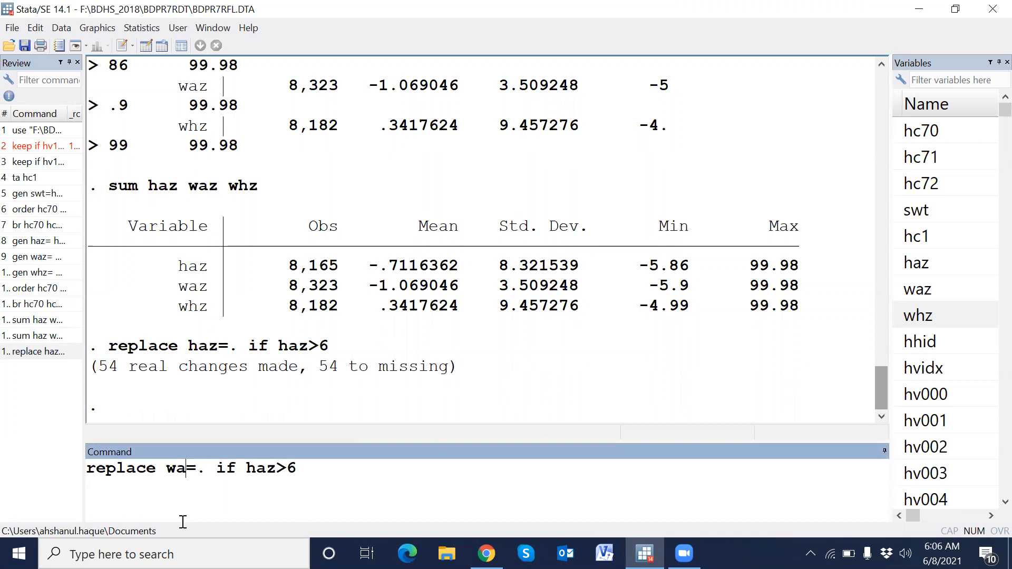
double_click(271, 468)
type("waz")
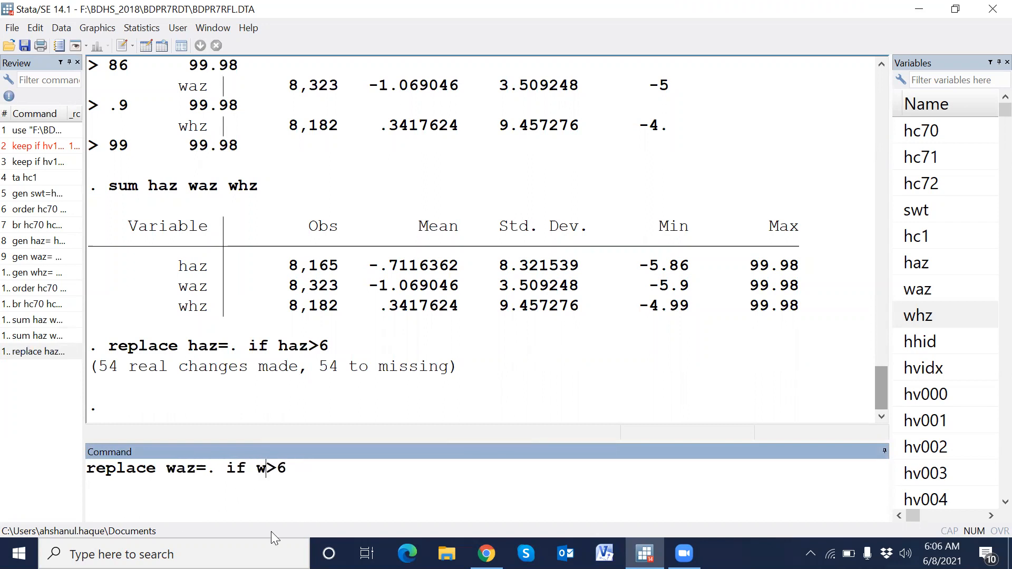
key("Return")
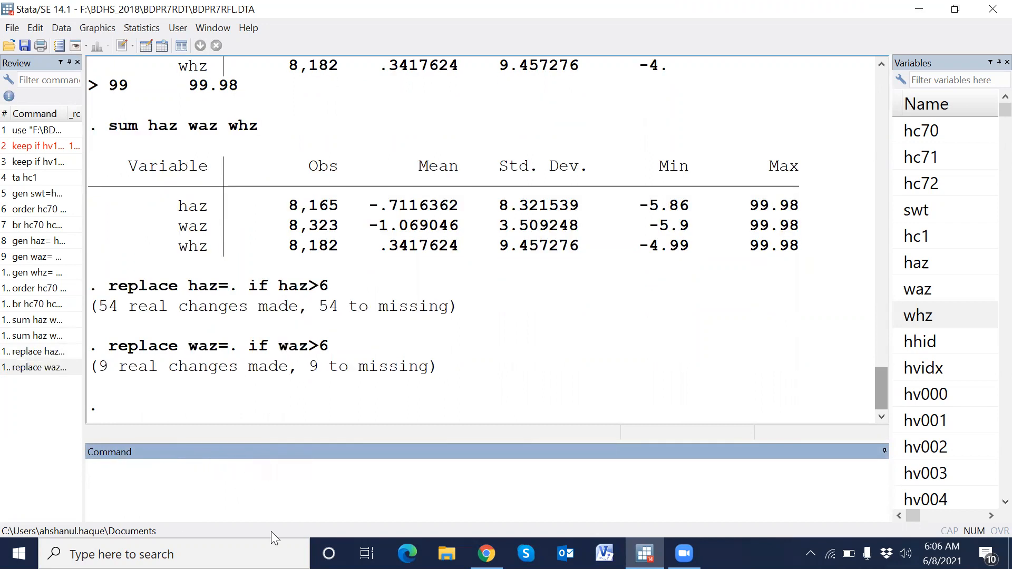
- Set flagged weight-for-height scores to missing with replace whz=. if whz>6
left_click(47, 368)
double_click(187, 469)
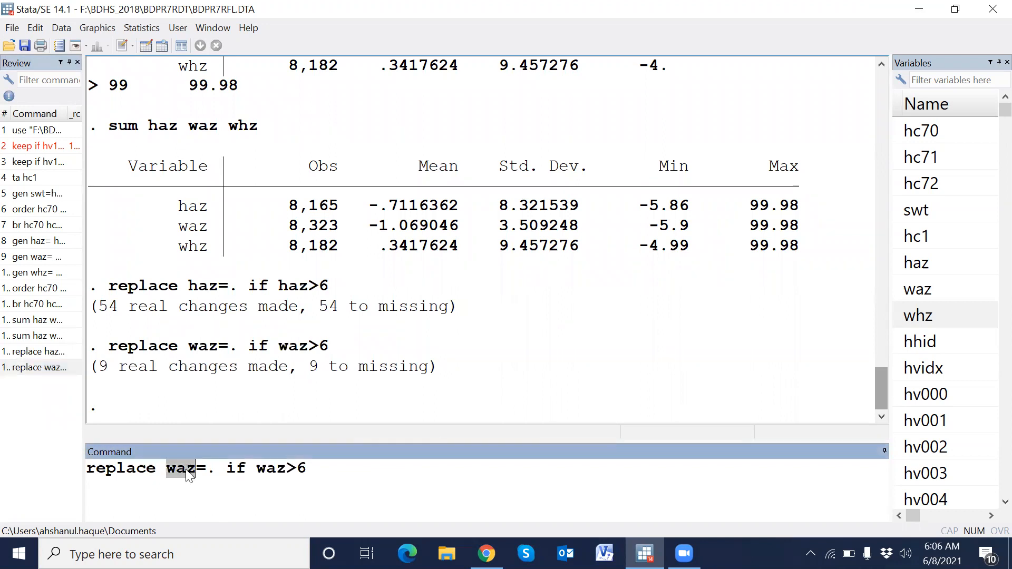
type("whz")
double_click(273, 469)
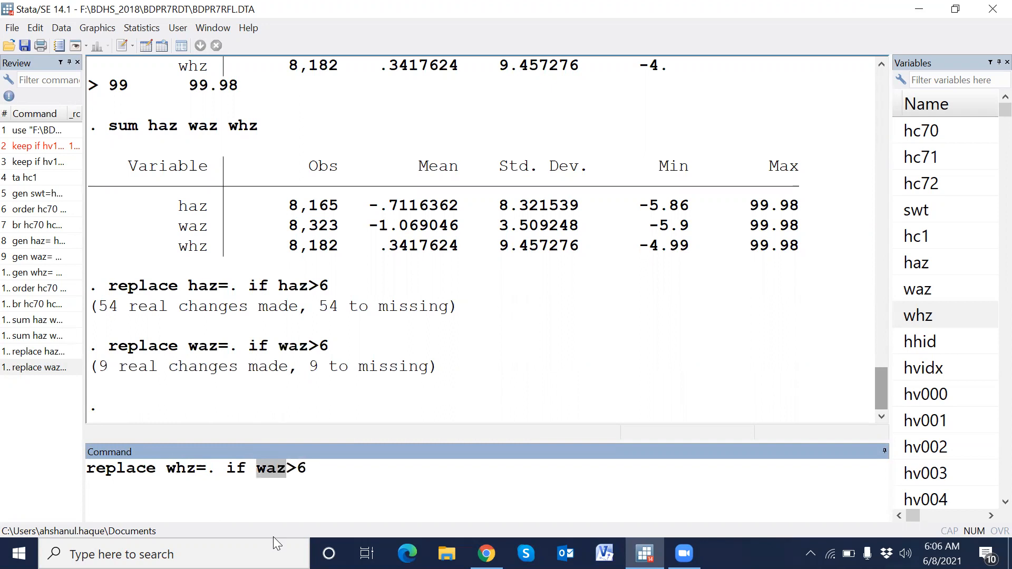
type("w")
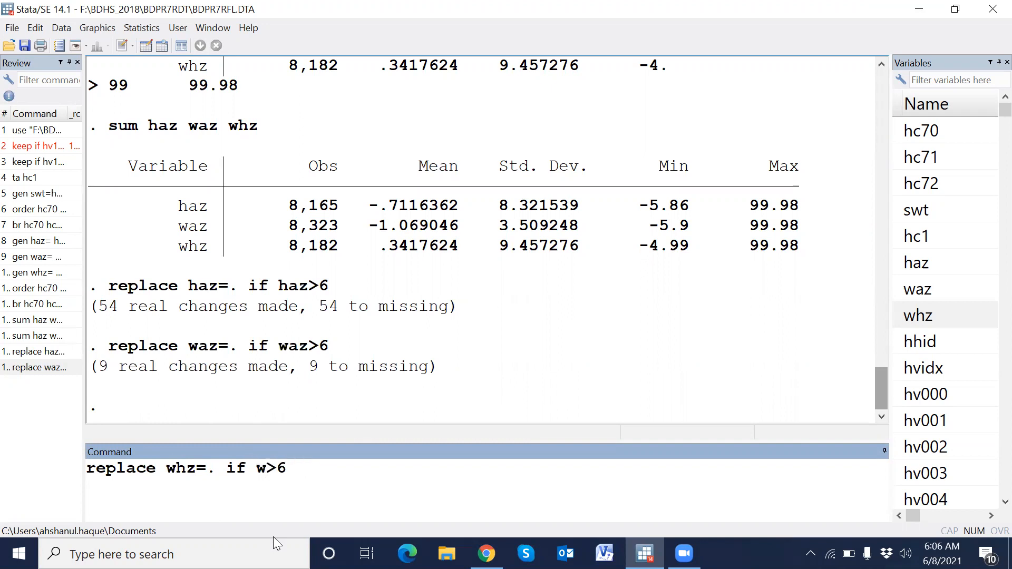
type("hz")
key("Return")
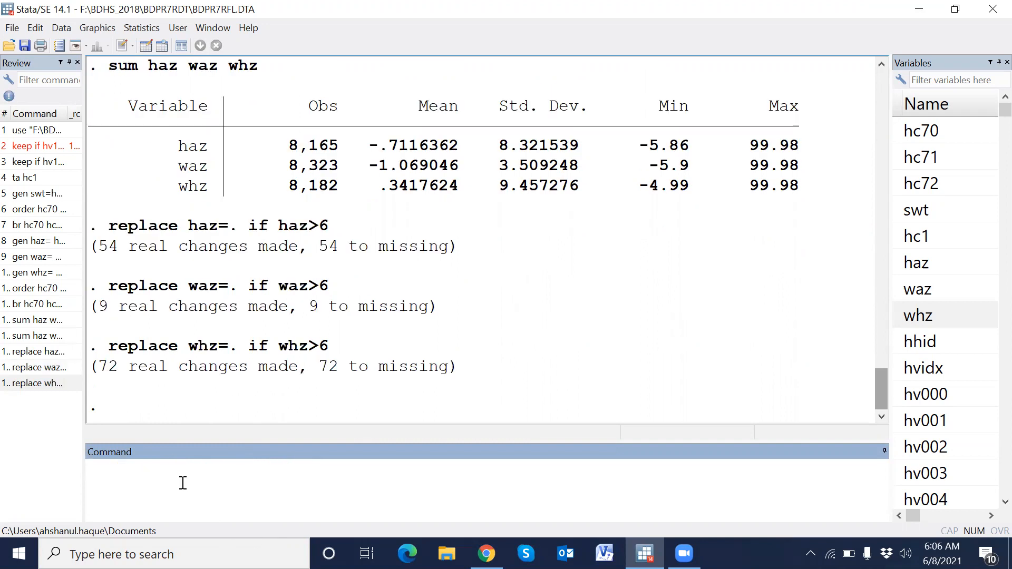
- Rerun sum haz waz whz to check the cleaned z-scores
left_click(47, 338)
key("Return")
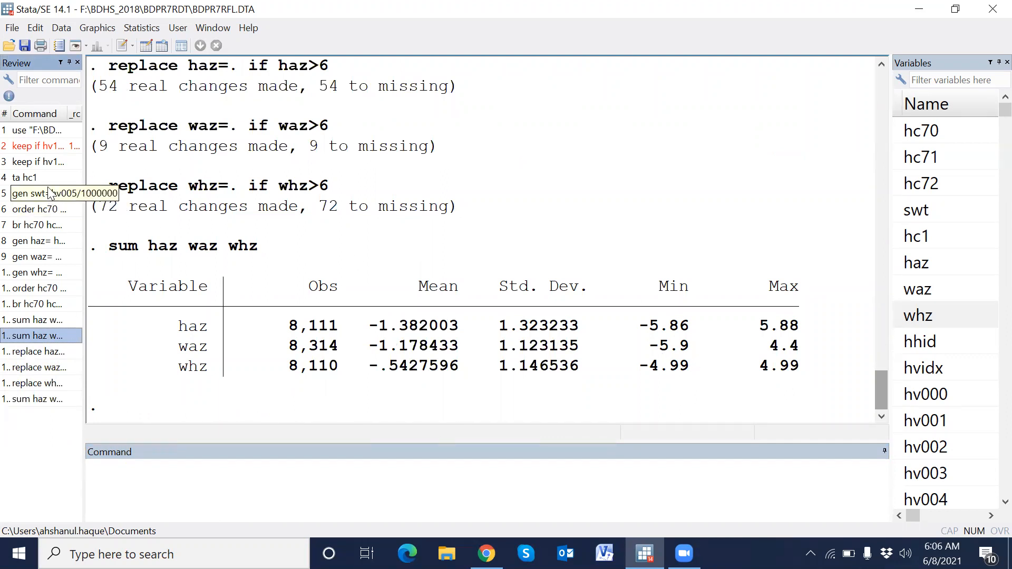
- Move the history commands from keep if through the last sum into a new do-file
left_click(48, 166)
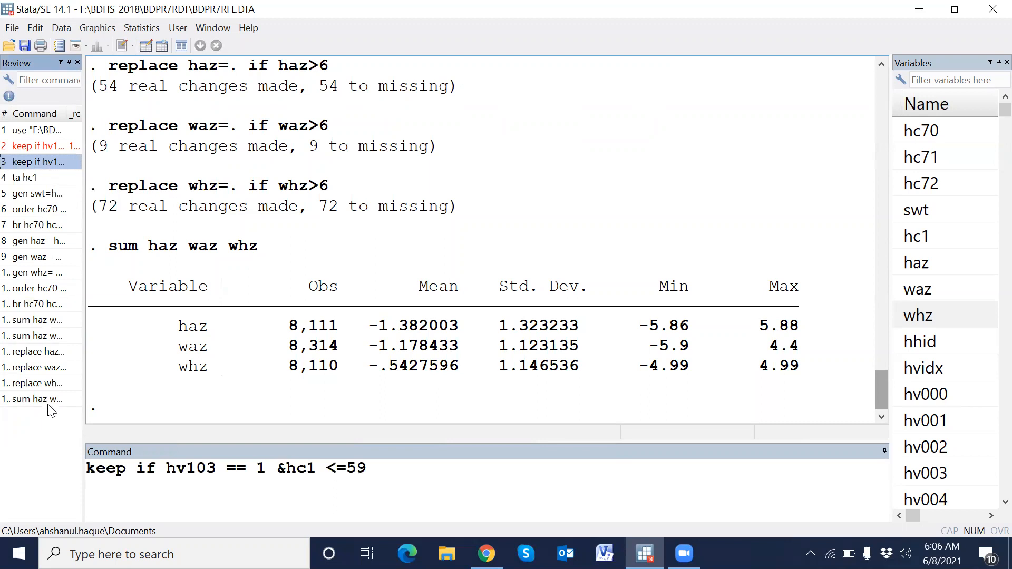
left_click(49, 403, "shift")
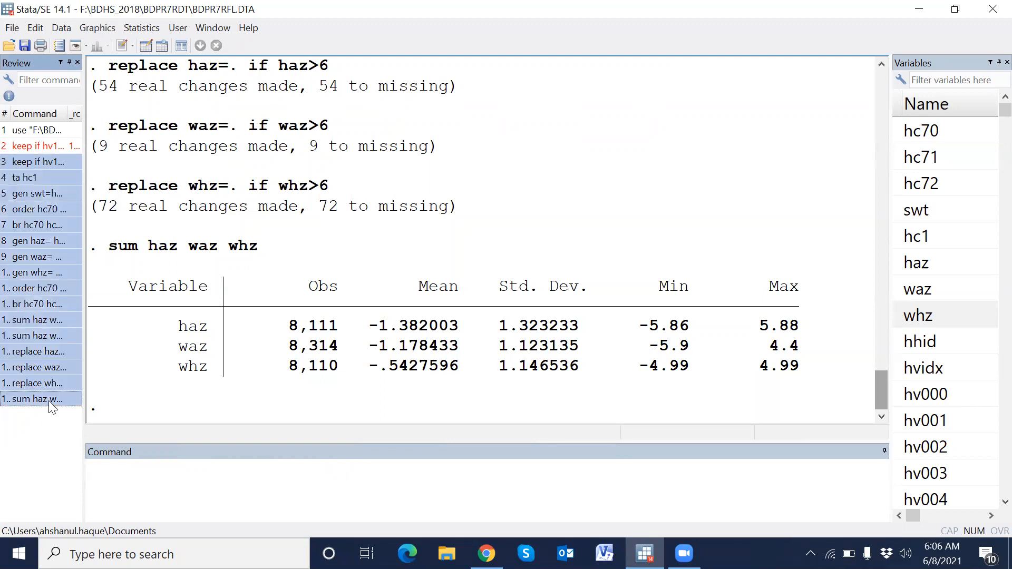
key("Delete")
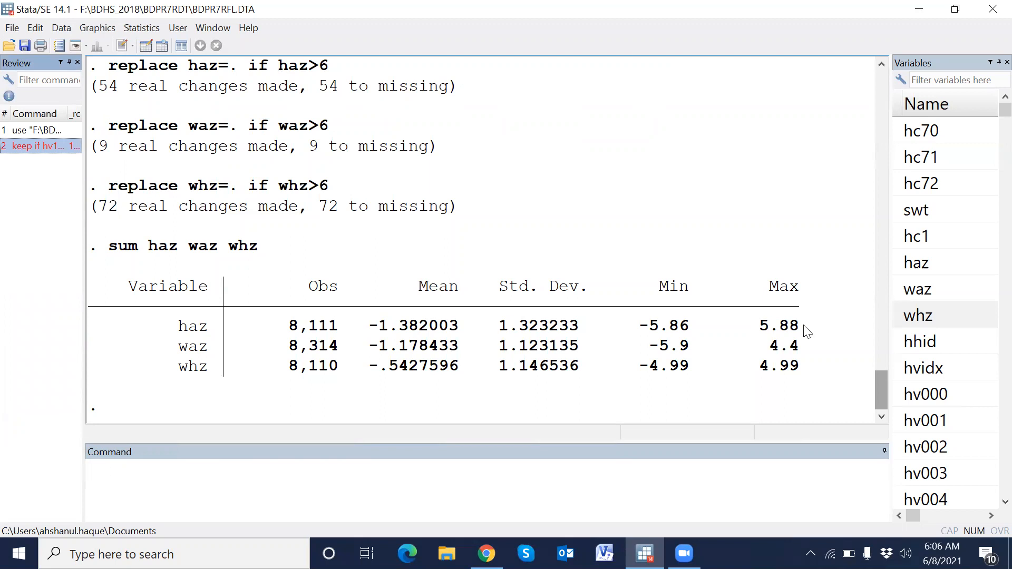
left_click(122, 45)
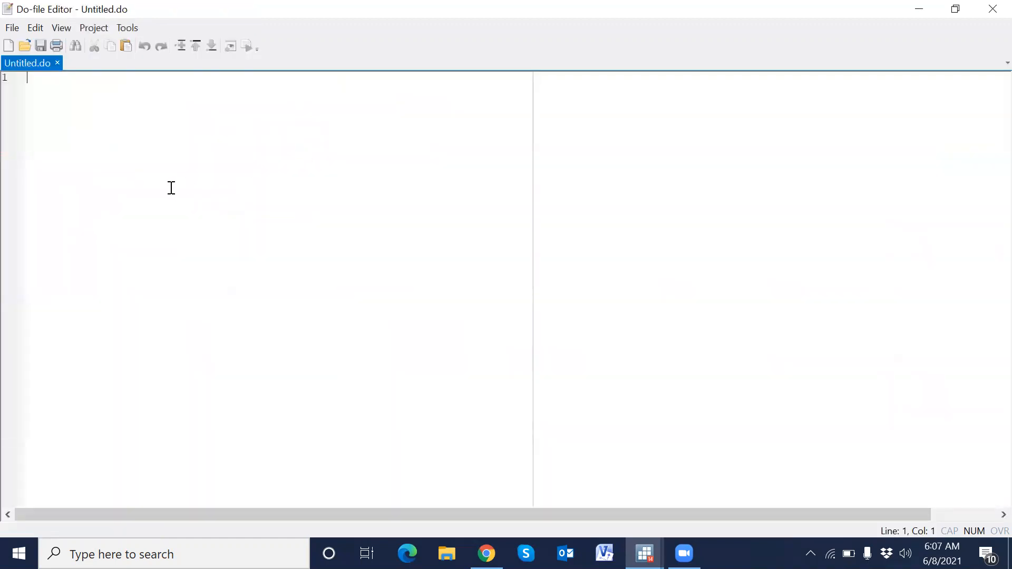
type("keep if hv103 == 1 &hc1 <=59 ta hc1 gen swt=hv005/1000000 order hc70 hc71 hc72 swt hc1 br hc70 hc71 hc72 gen haz= hc70/100 gen waz= hc71/100 gen whz= hc72/100 order hc70 hc71 hc72 swt hc1 haz waz whz br hc70 hc71 hc72 haz waz whz sum haz waz whz sum haz waz whz replace haz=. if haz>6 replace waz=. if waz>6 replace whz=. if whz>6 sum haz waz whz")
key("alt+Tab")
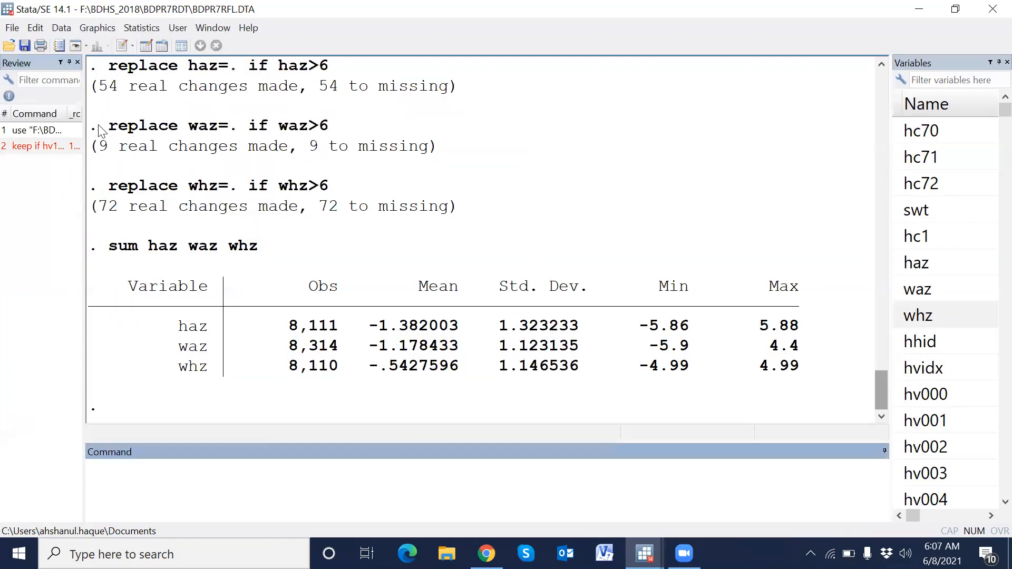
- Copy the use command for BDPR7RFL.DTA from the history and paste it as the do-file's first line
left_click(62, 130)
left_click(684, 480)
key("ctrl+c")
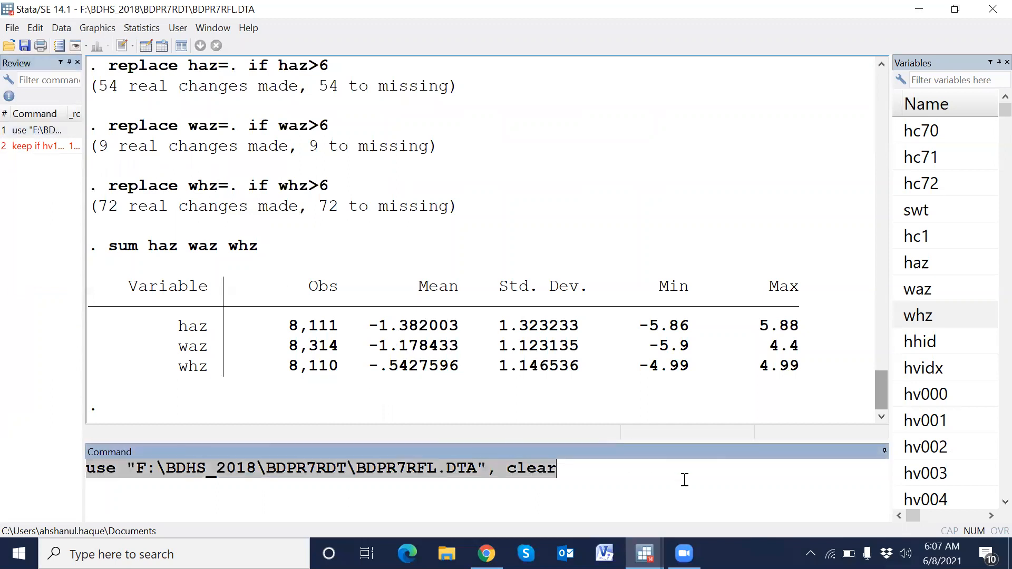
key("BackSpace")
key("alt+Tab")
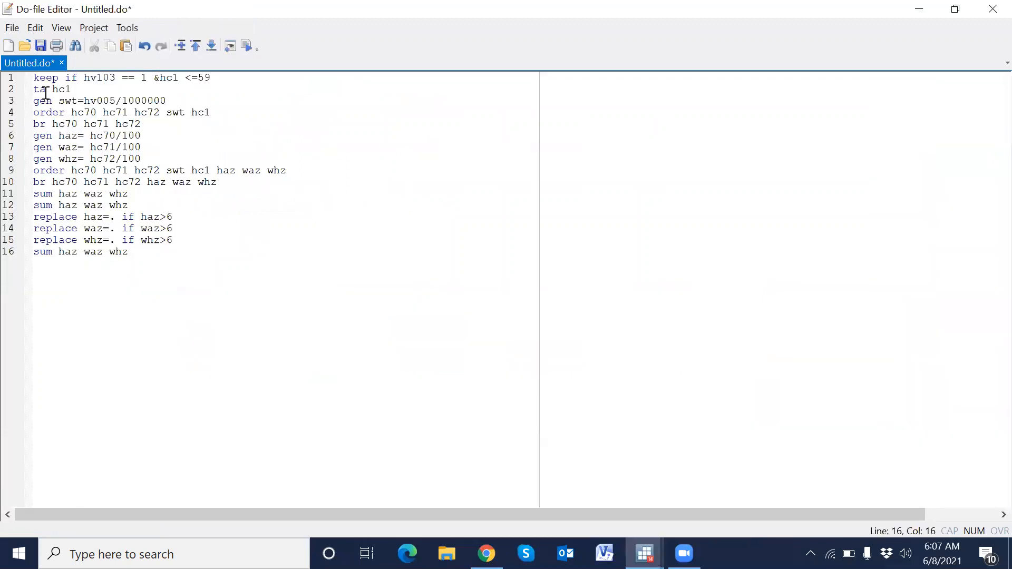
left_click(35, 78)
key("Return")
key("Up")
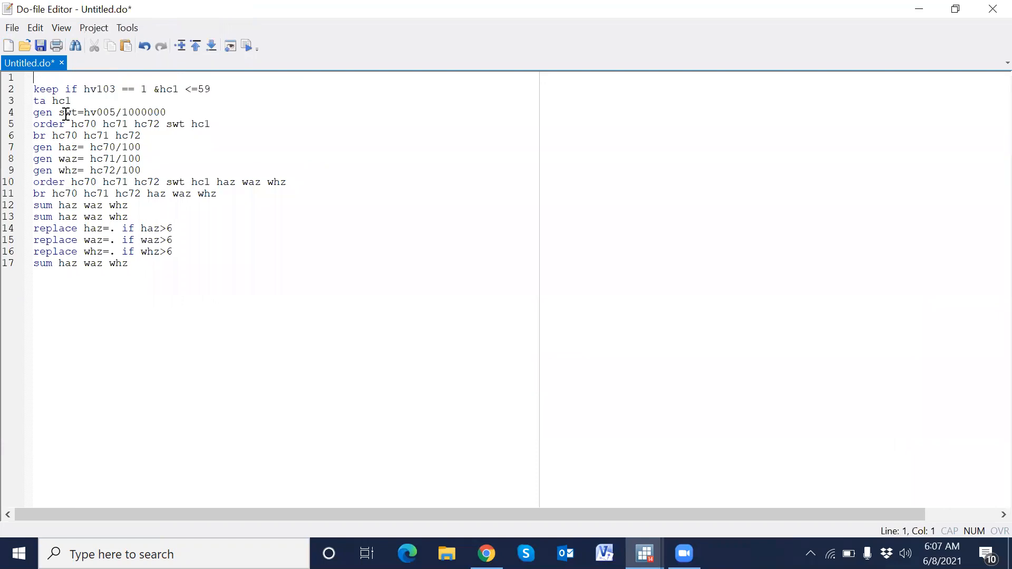
key("ctrl+v")
- Save the do-file as DO_HAZ_WAZ_WHZ in the My_presentation\আমার পরিসংখ্যান folder
left_click(311, 305)
scroll(313, 305, "up", 2)
scroll(312, 305, "up", 2)
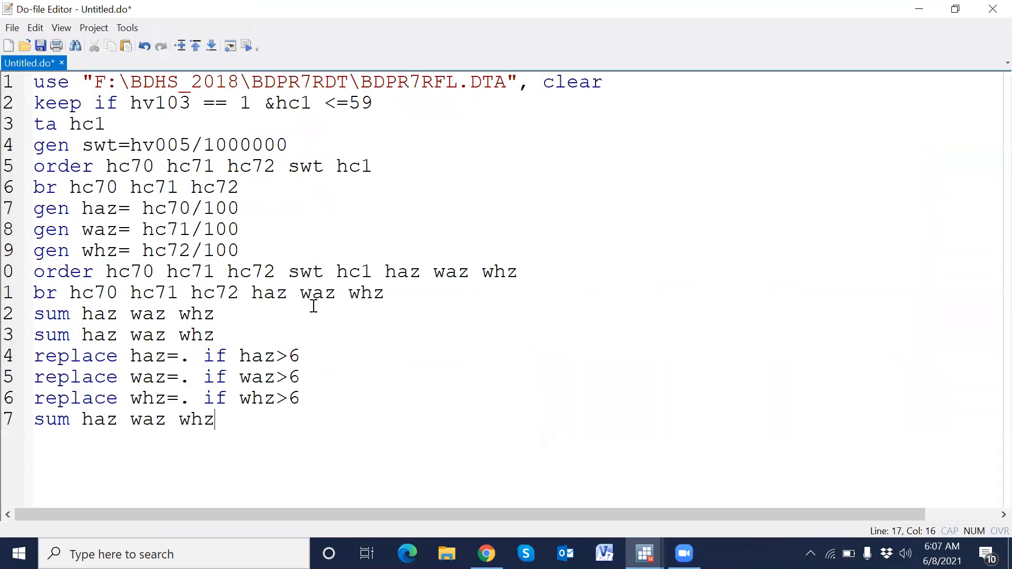
left_click(41, 46)
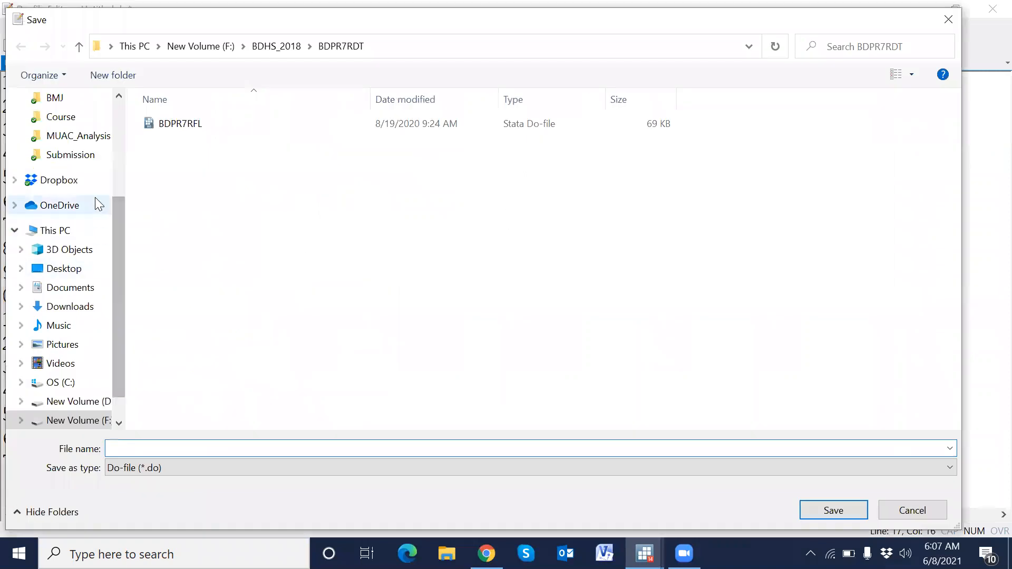
left_click_drag(121, 210, 122, 168)
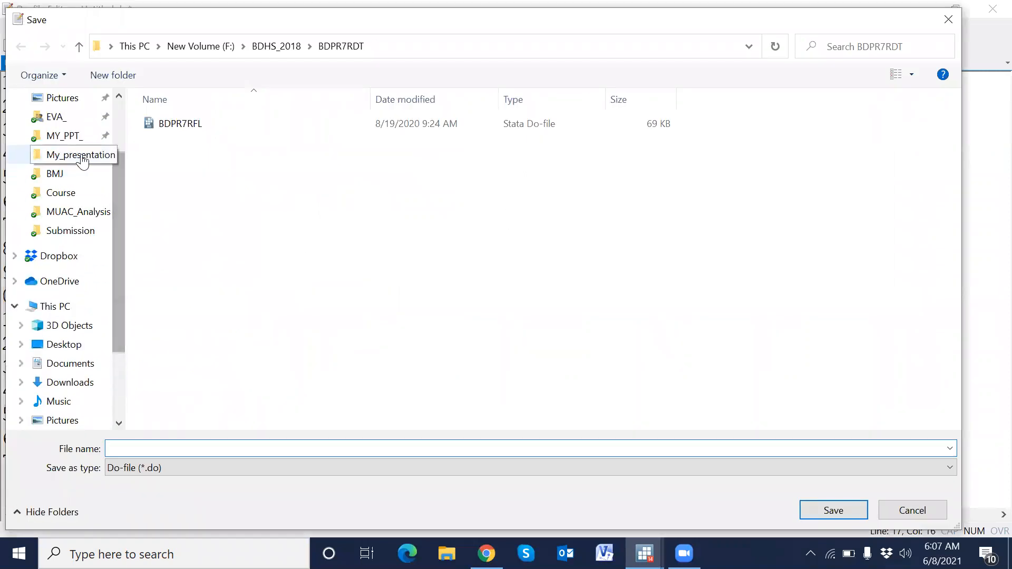
left_click(83, 158)
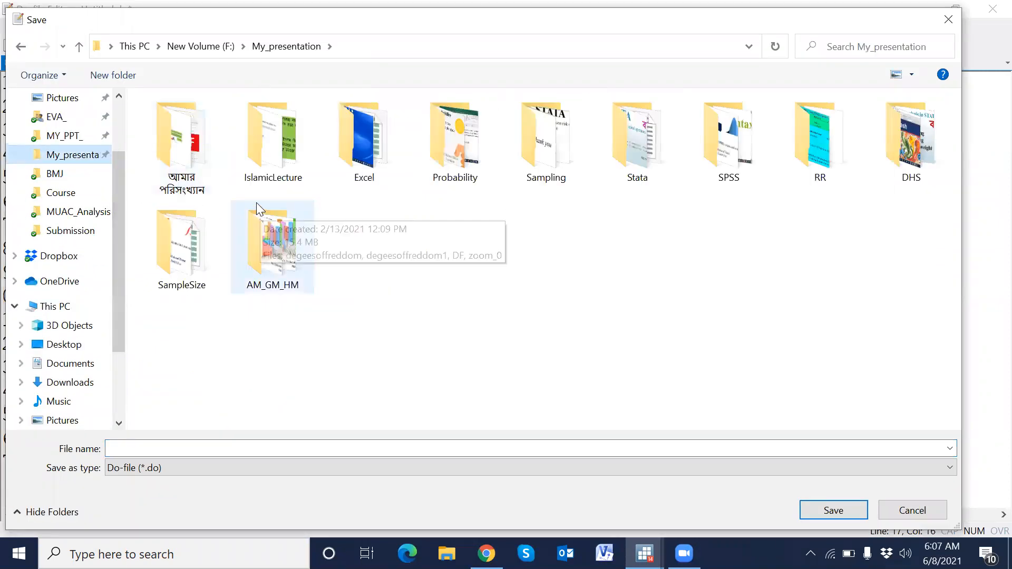
double_click(182, 143)
left_click(198, 447)
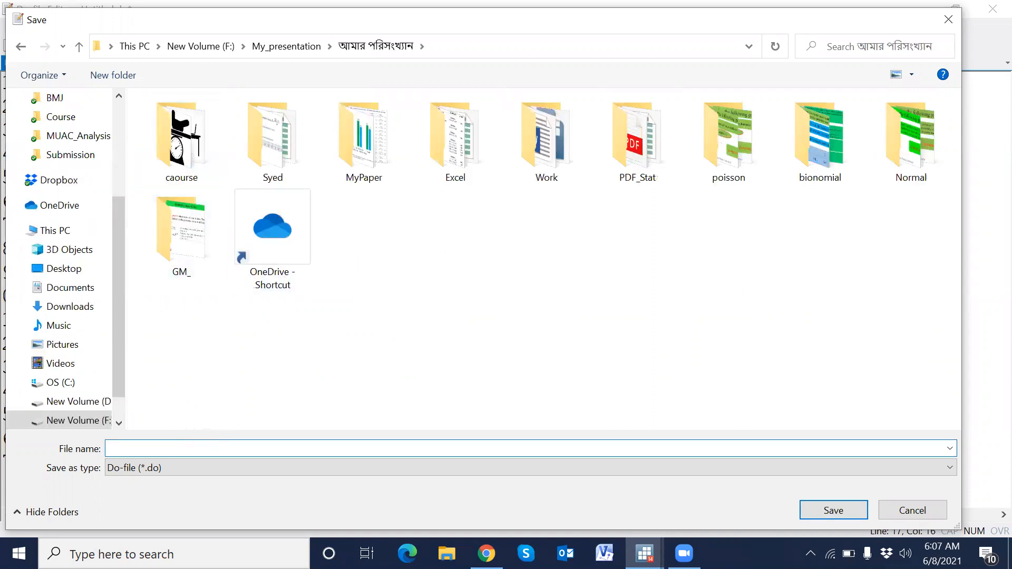
type("DO_HAZ_WAZ_WHZ")
key("Return")
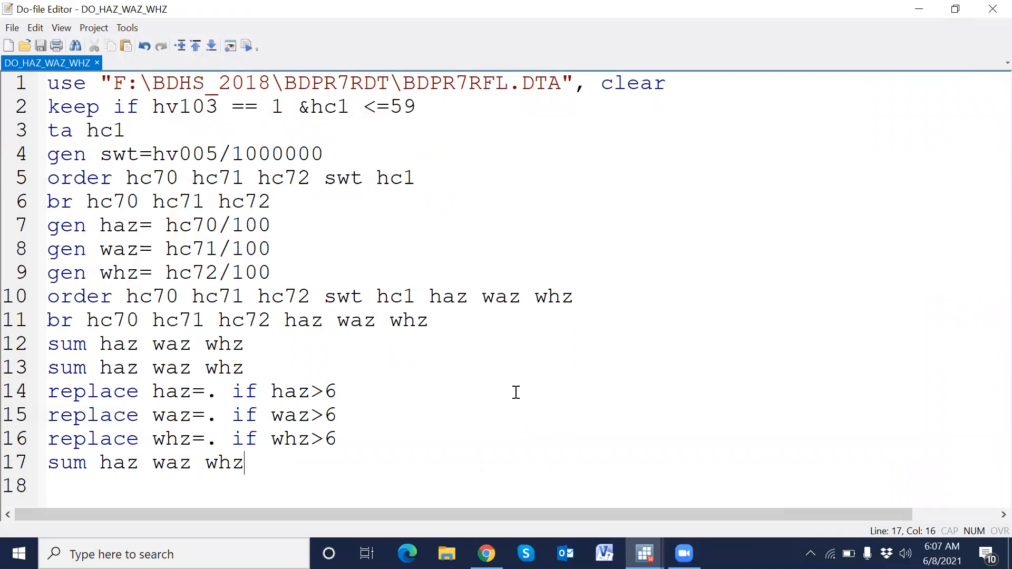
- Below a blank line, add the command gen stunting=1 if haz<-2 to the do-file
key("Return")
key("Return")
key("Return")
key("Return")
key("Return")
key("Return")
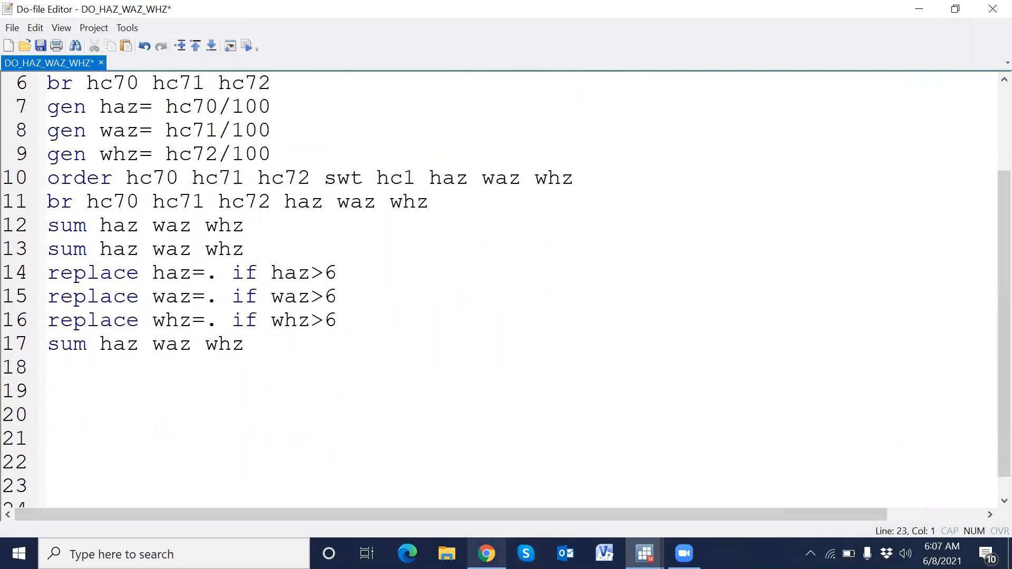
left_click(84, 371)
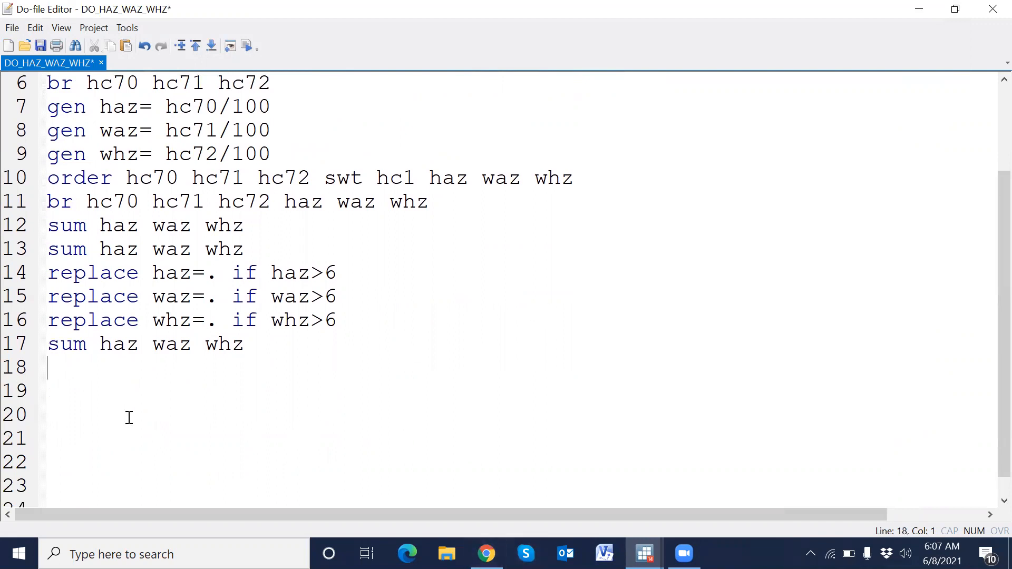
type("gen")
type("stunting")
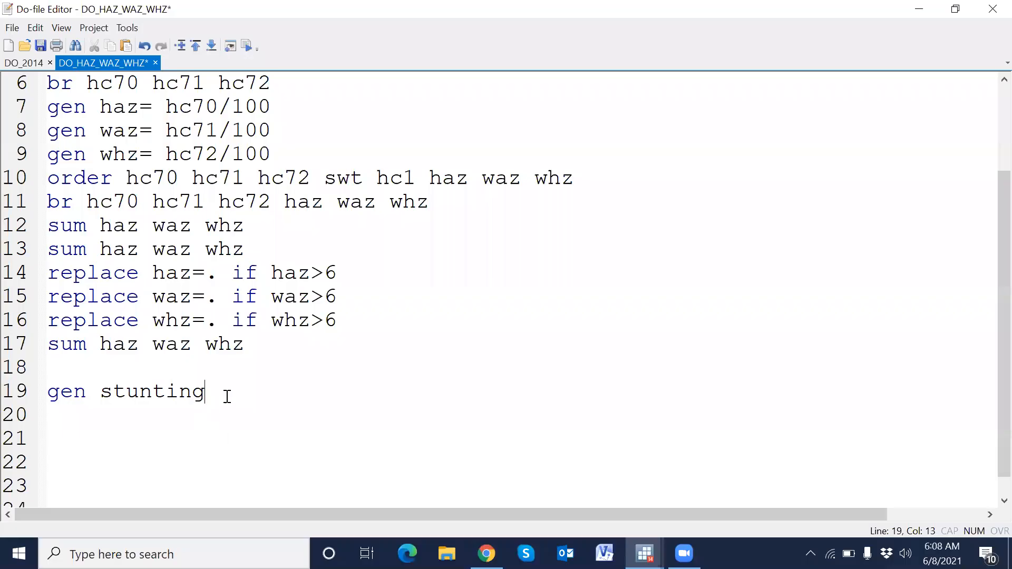
type("=")
key("alt+Tab")
key("alt+Tab")
type("1 if haz<-2")
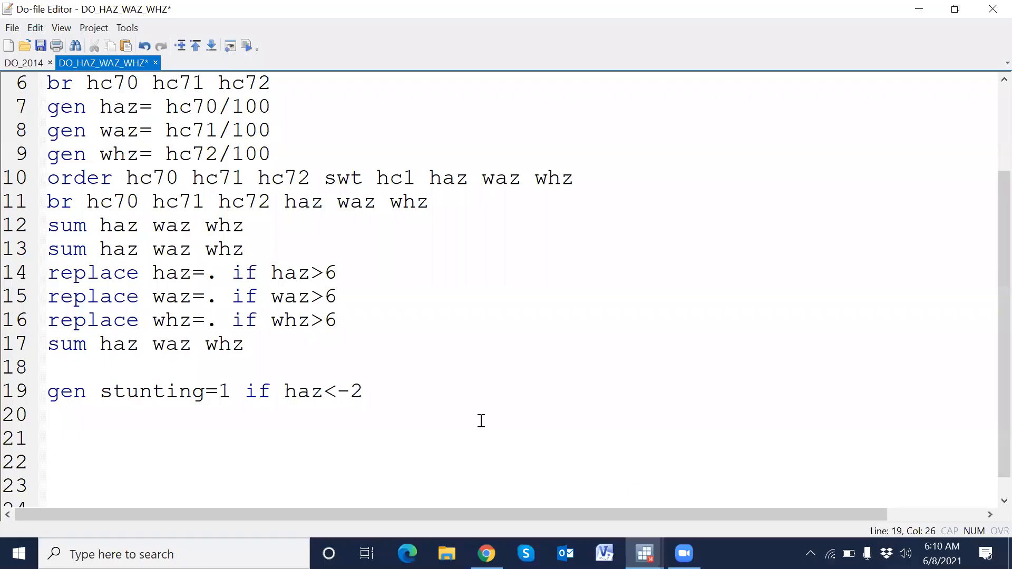
key("Return")
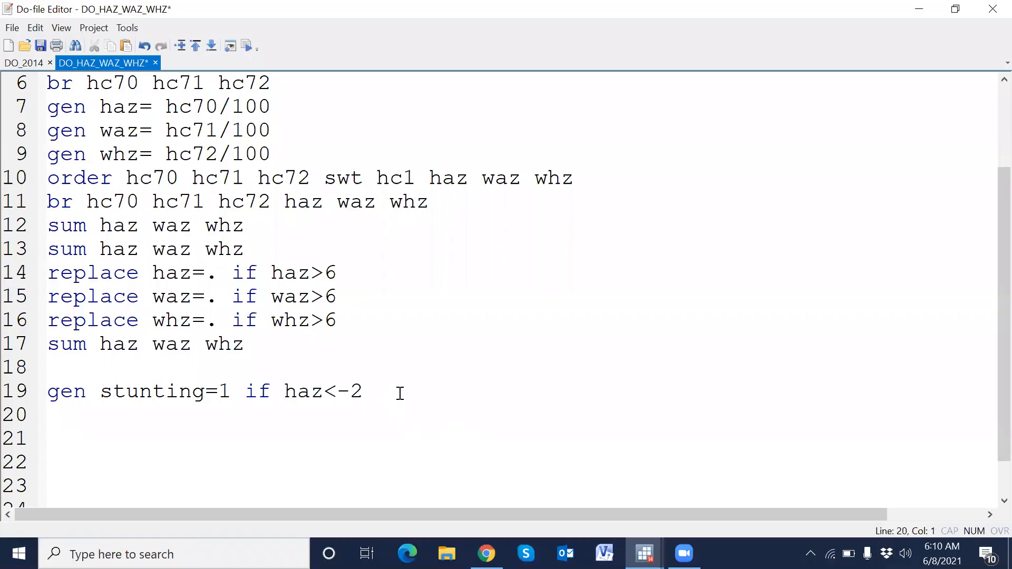
- Add the next line replace stunting=0 if haz>=-2, reusing the copied variable name stunting
type("replace")
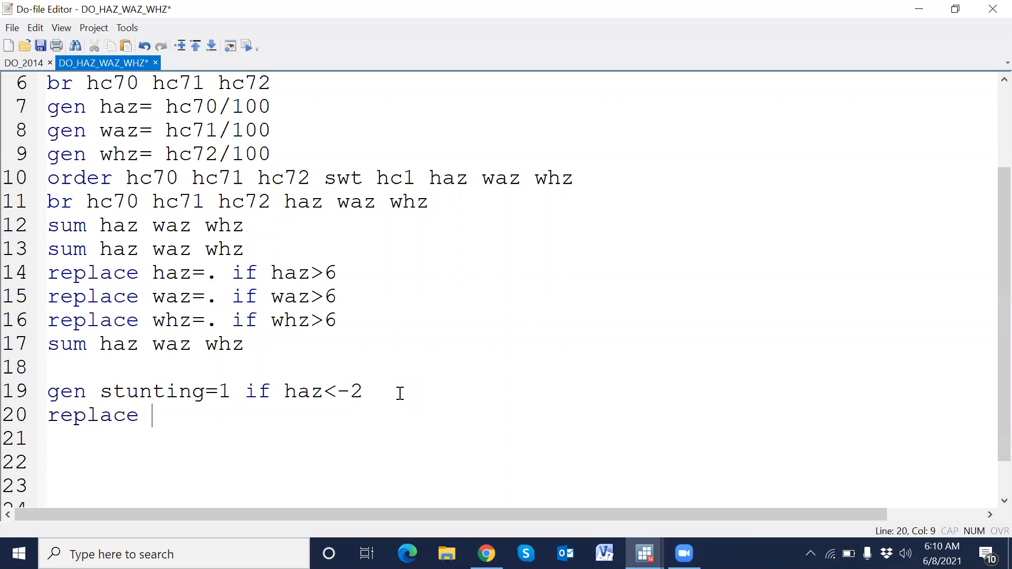
double_click(157, 390)
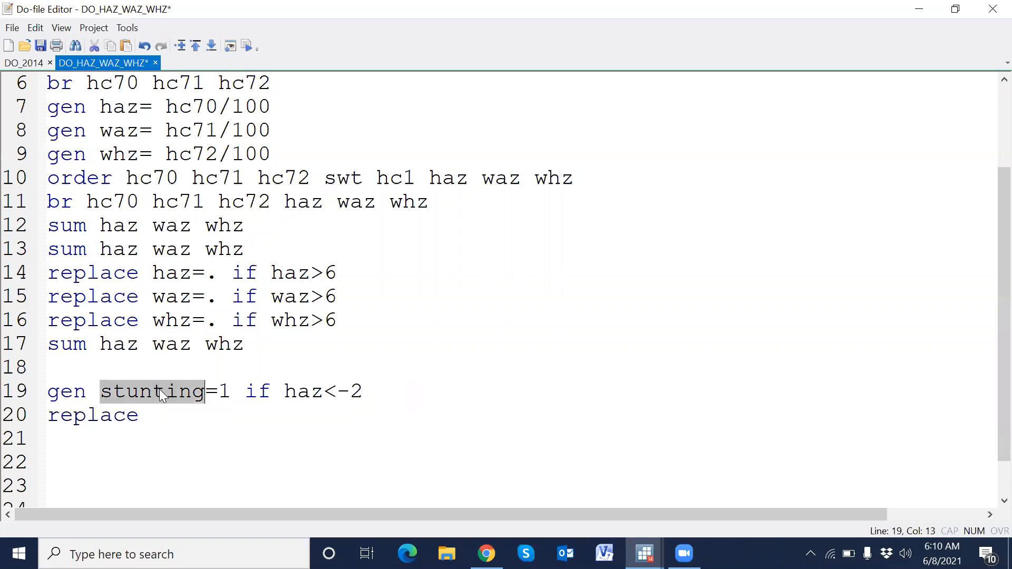
key("ctrl+c")
left_click(171, 420)
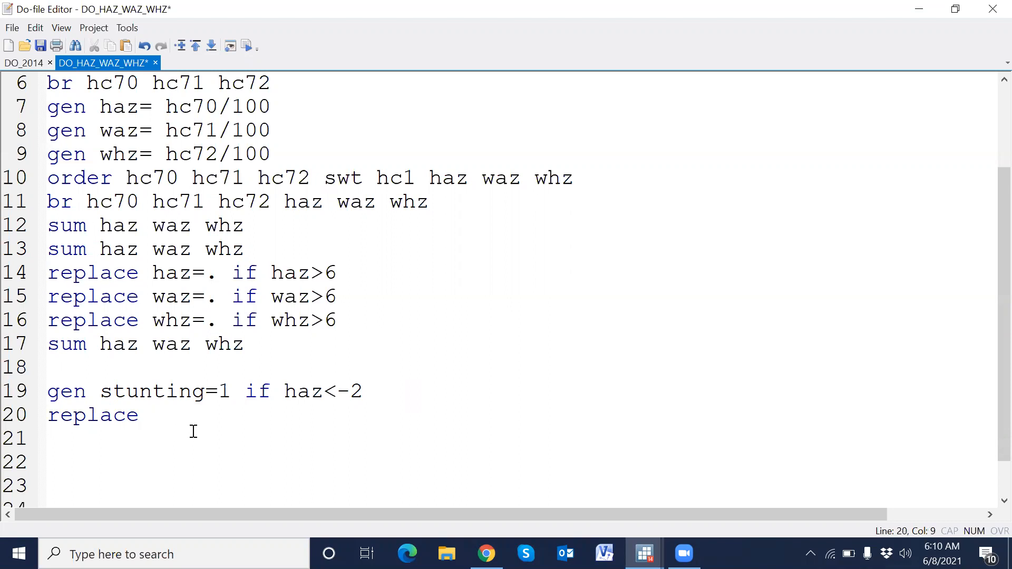
key("ctrl+v")
type("=")
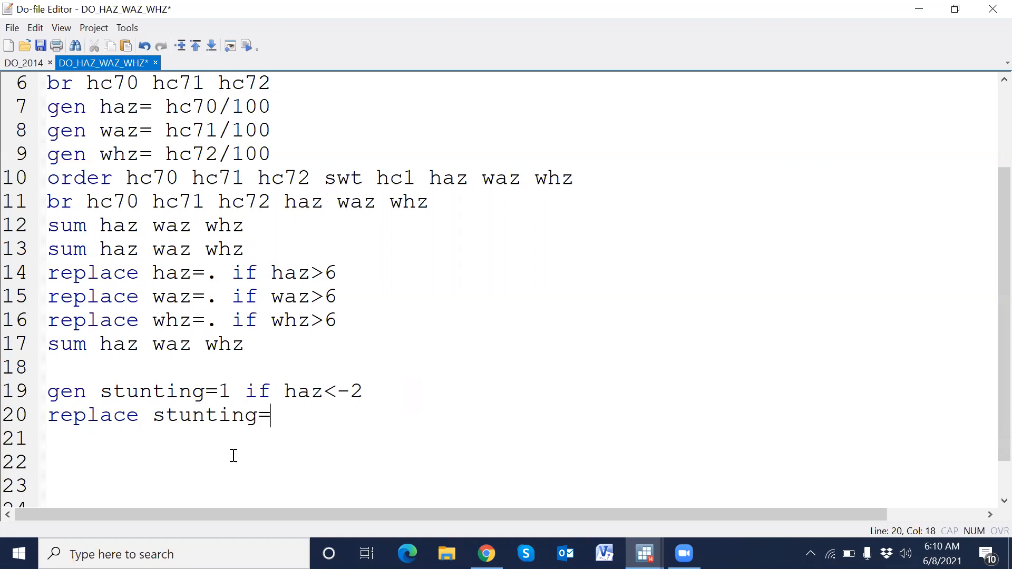
type("0 if haz")
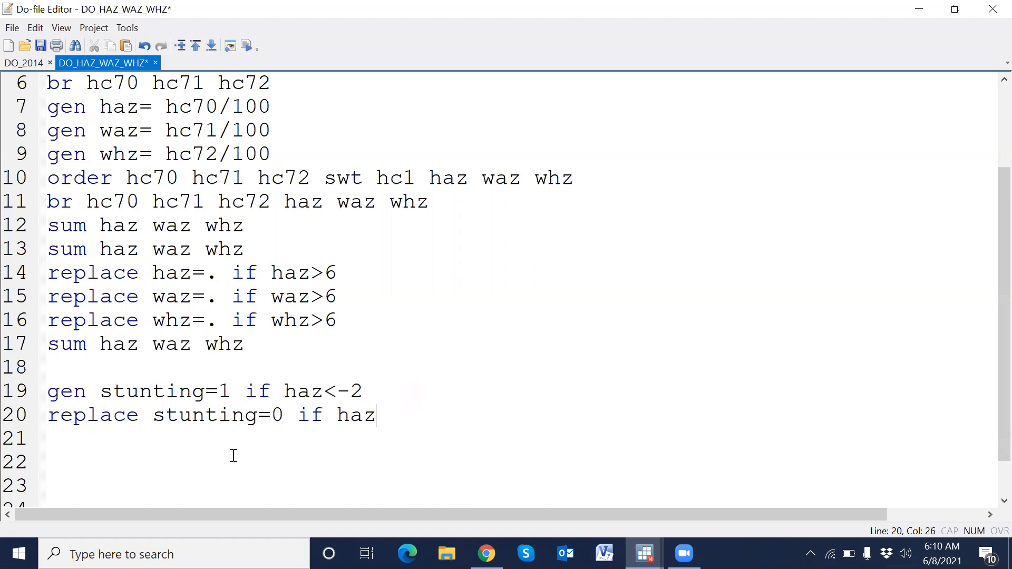
type(">=-2")
key("Return")
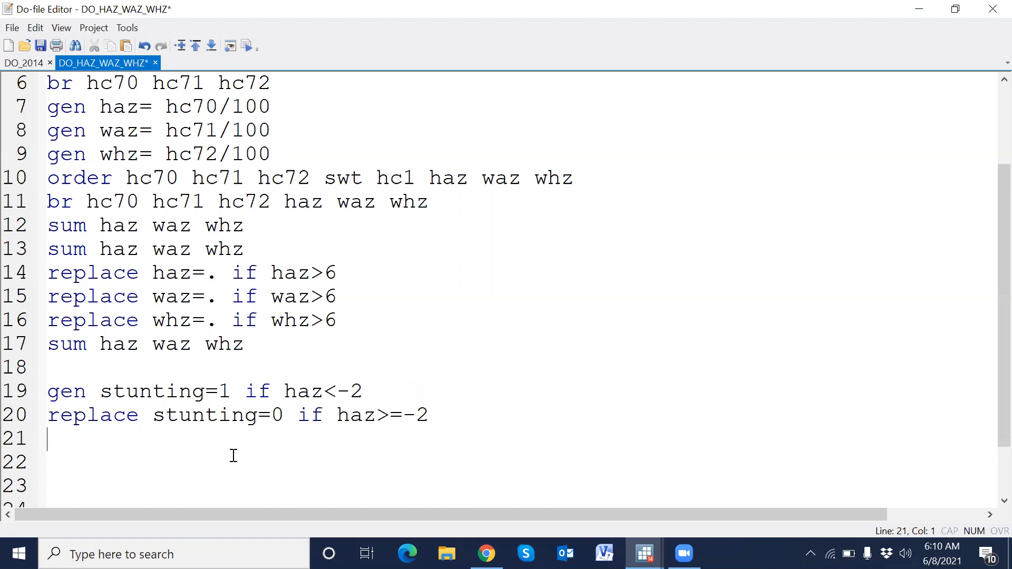
- Duplicate that replace line and edit the copy into replace stunting=. if haz==
left_click(24, 419)
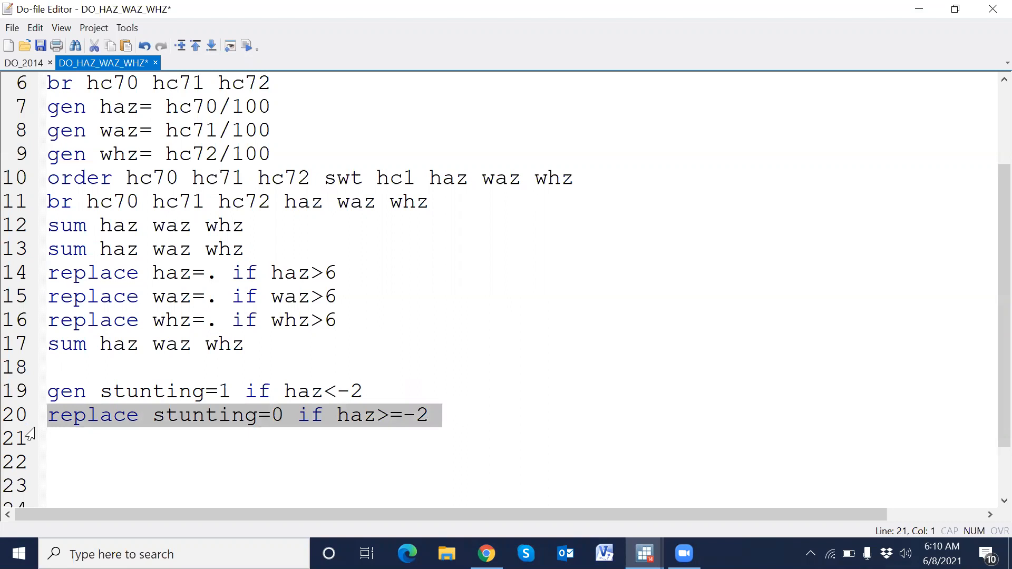
key("ctrl+c")
left_click(30, 435)
key("ctrl+v")
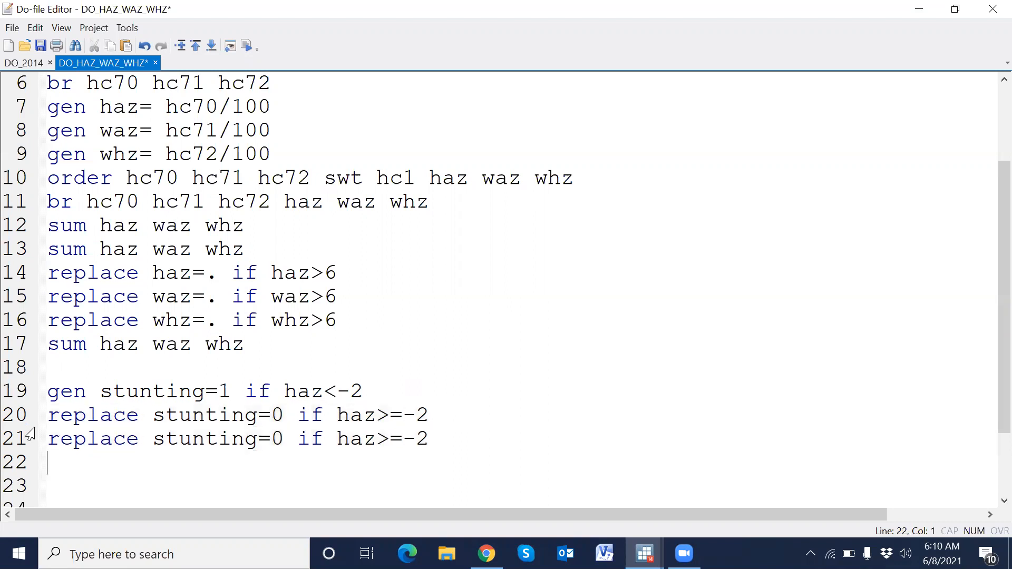
left_click(283, 440)
key("BackSpace")
type(".")
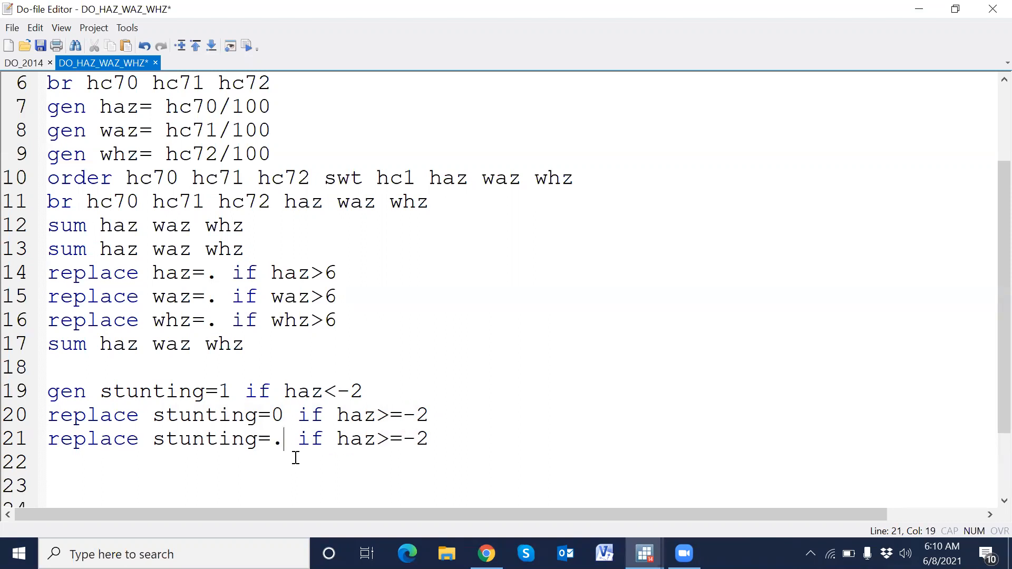
left_click_drag(379, 438, 447, 443)
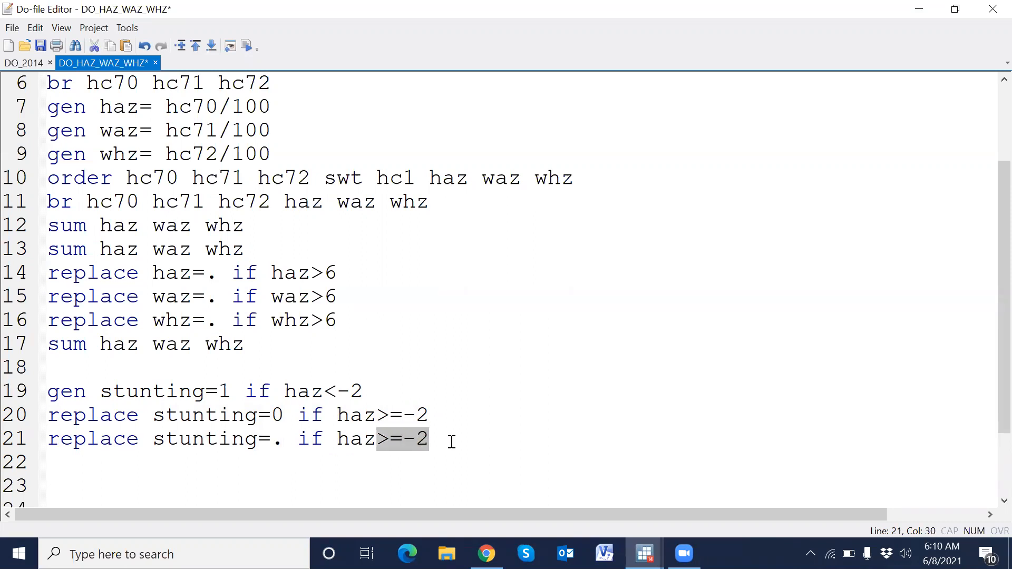
type("==.")
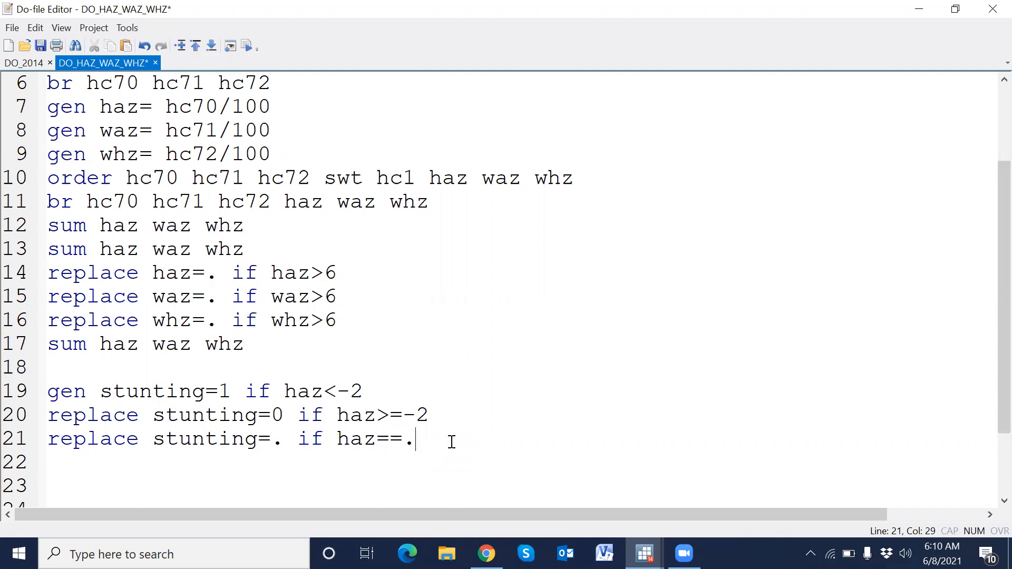
scroll(453, 440, "down", 2)
key("Return")
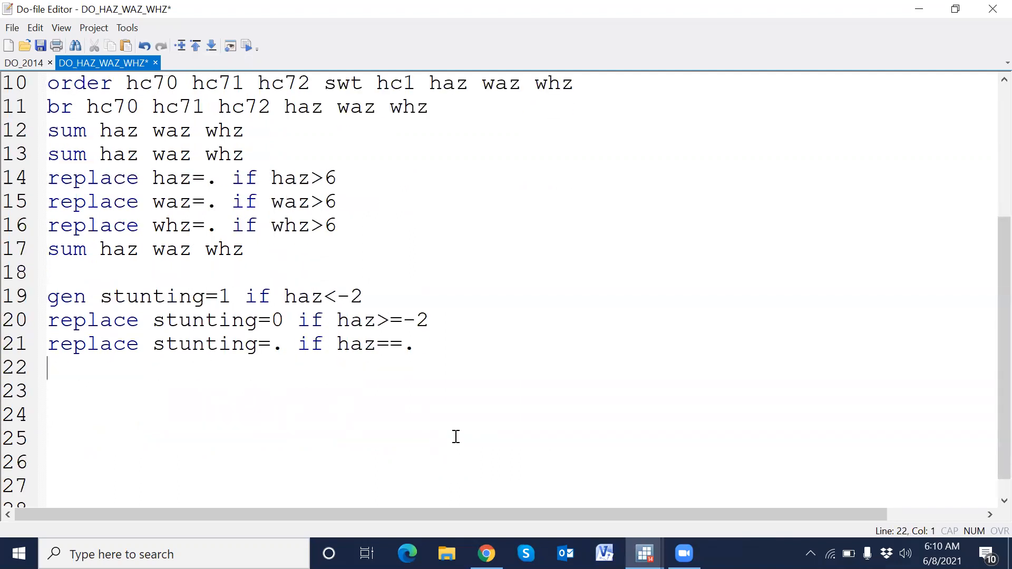
- Add label define stunting 1 "Stunted" 0 "non-stunted", replace as the next do-file line
type("label define")
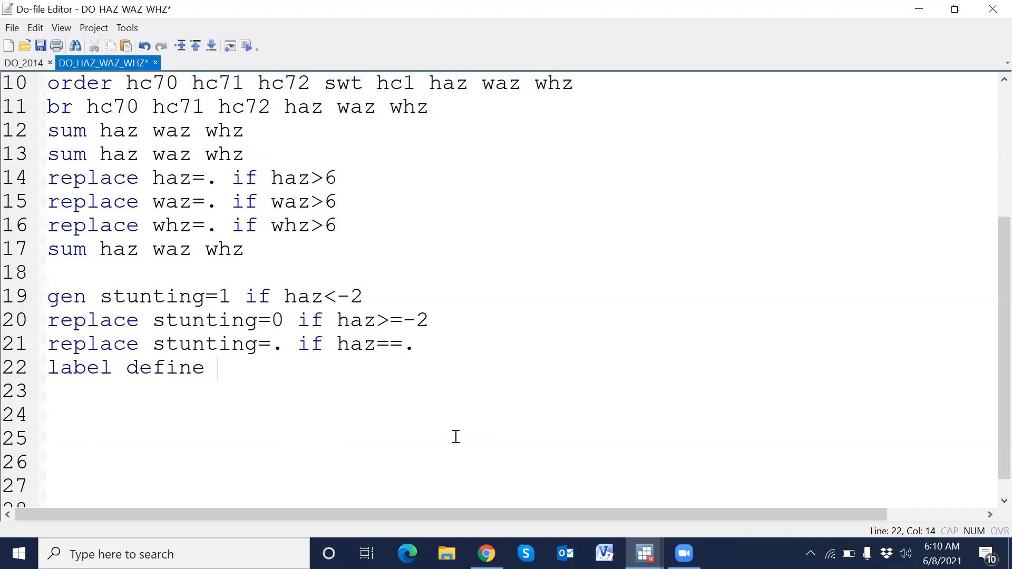
double_click(231, 345)
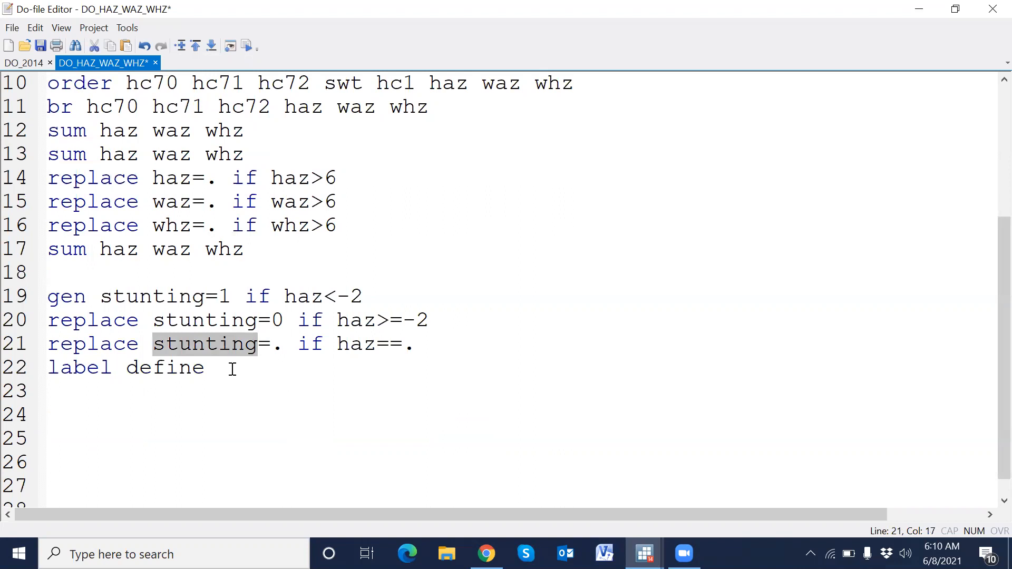
left_click(235, 375)
key("ctrl+v")
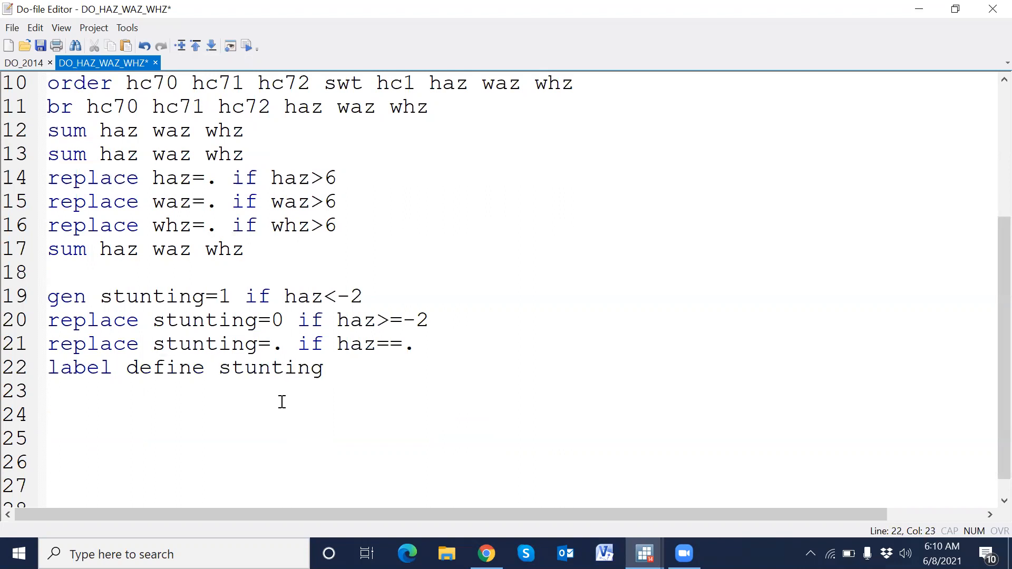
type("1")
type(" \"\"")
type("St")
type("unti")
key("BackSpace")
type("ed")
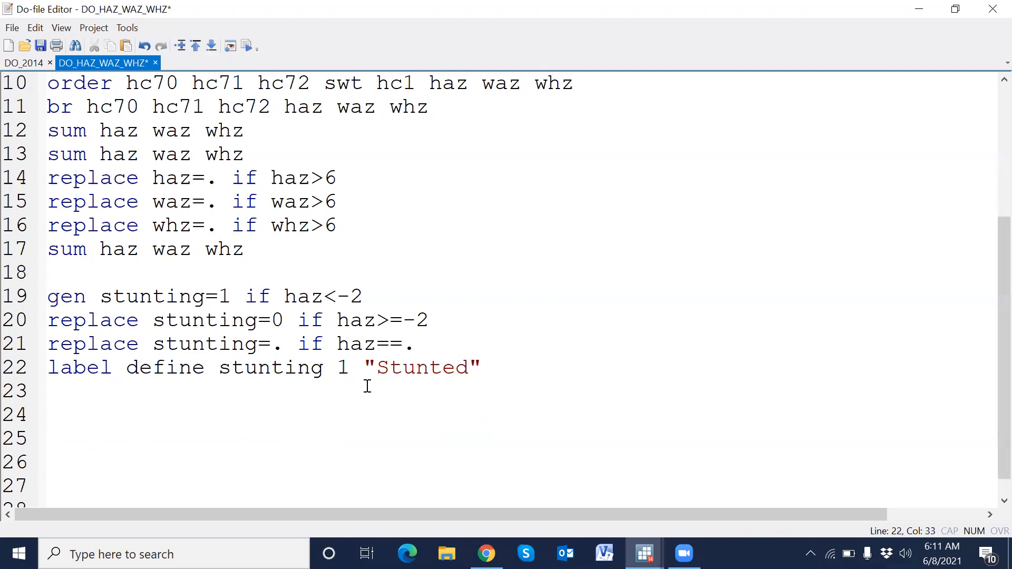
type("\" 0 \"non\"\"non-")
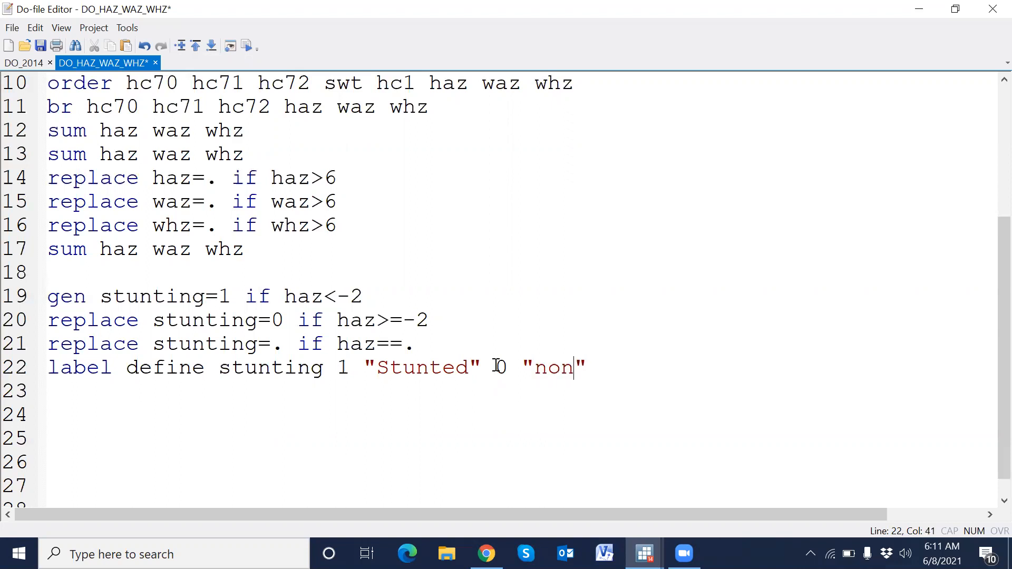
type("stunted")
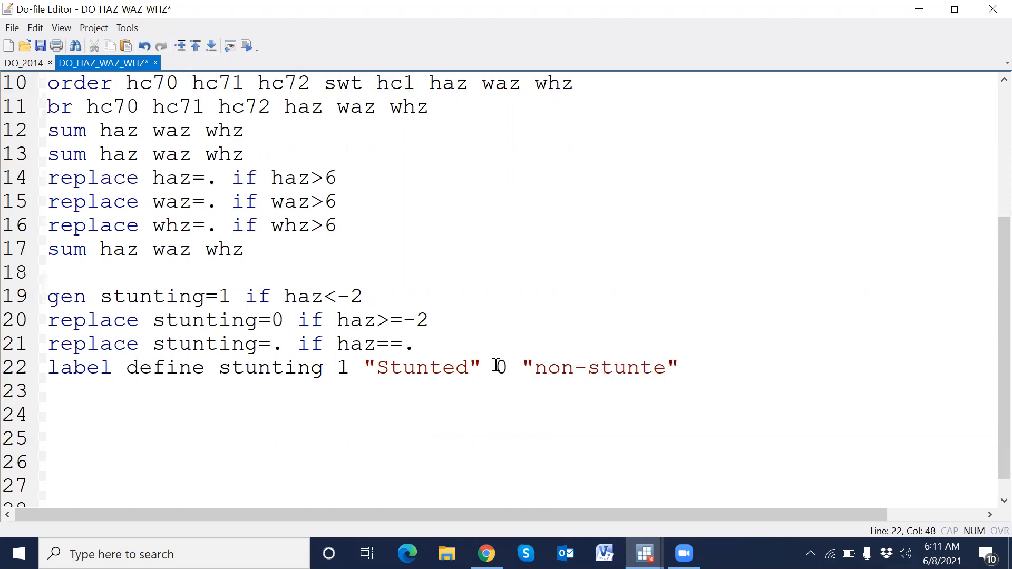
key("Right")
type(", replace")
key("Return")
- Add label value stunting stunting, then select the stunting block of lines 19 to 24 and execute it
type("label value")
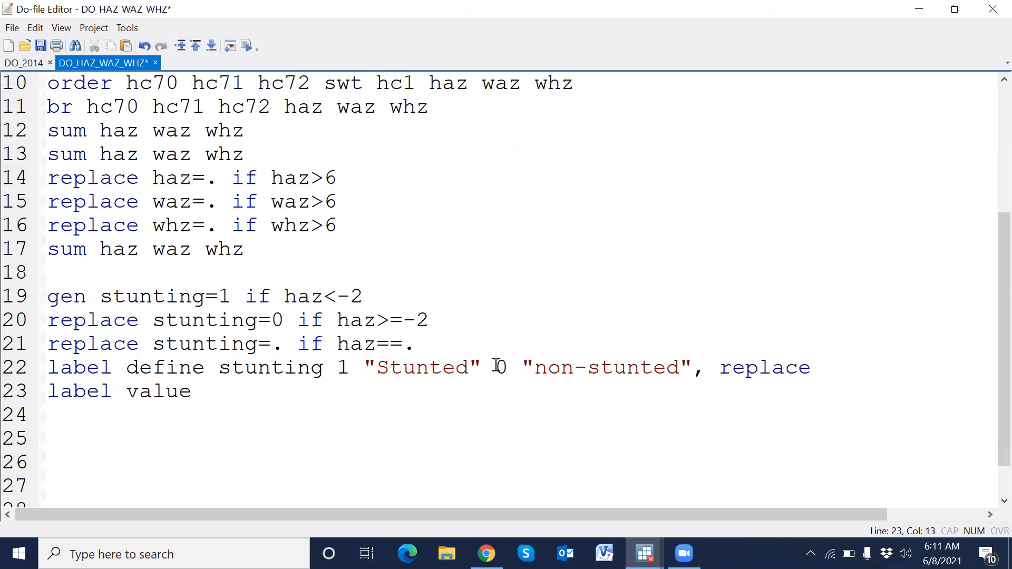
type(" stunting stunting")
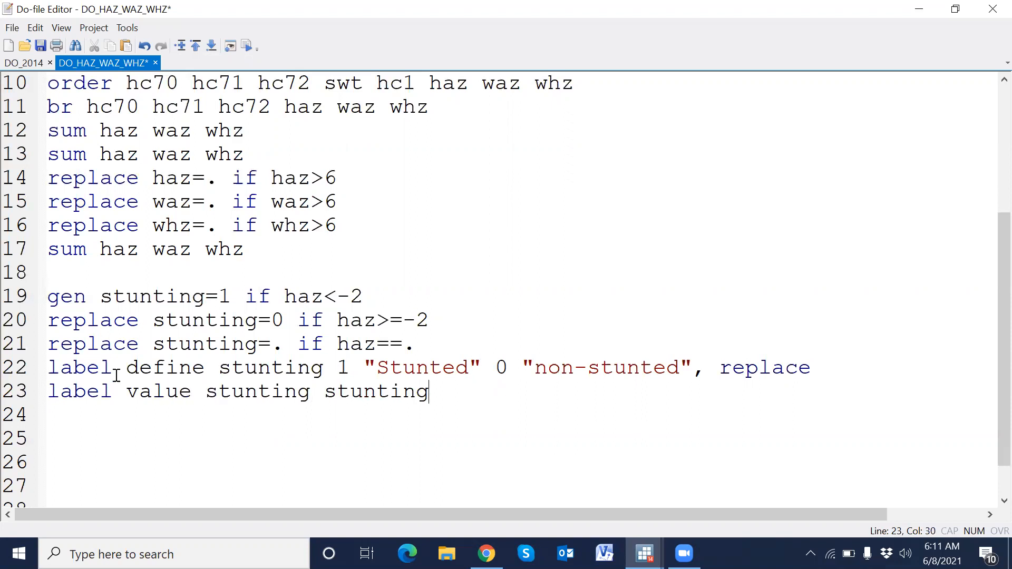
left_click_drag(21, 301, 88, 424)
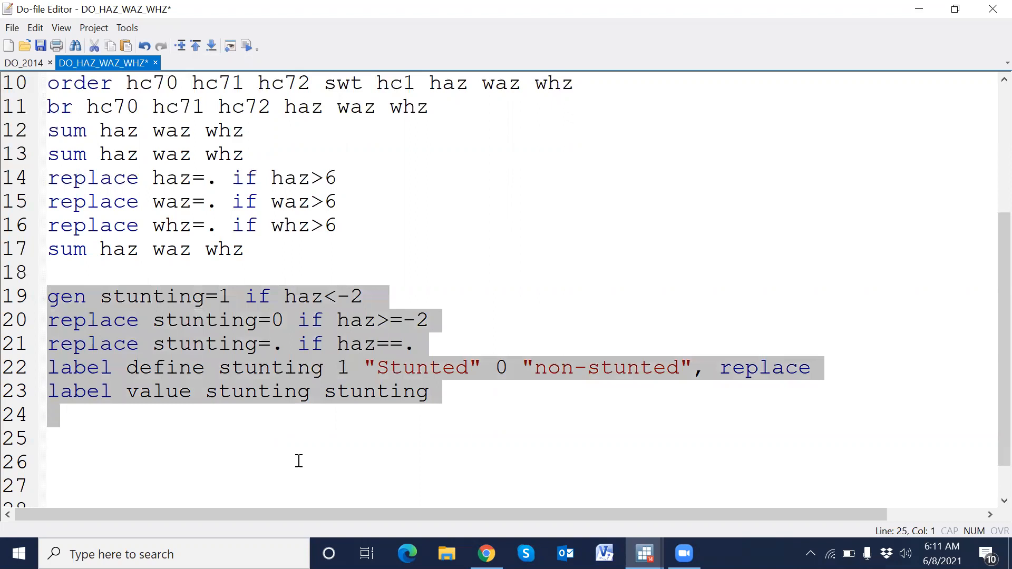
left_click(246, 46)
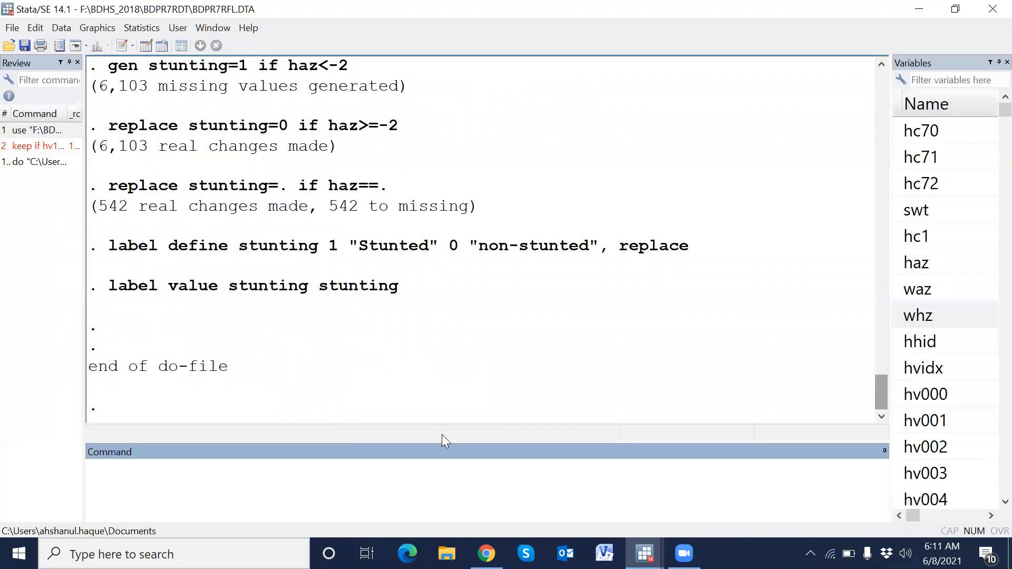
- Tabulate the new stunting variable with ta stunting in the Stata command window
left_click_drag(449, 440, 477, 377)
type("ta stunting")
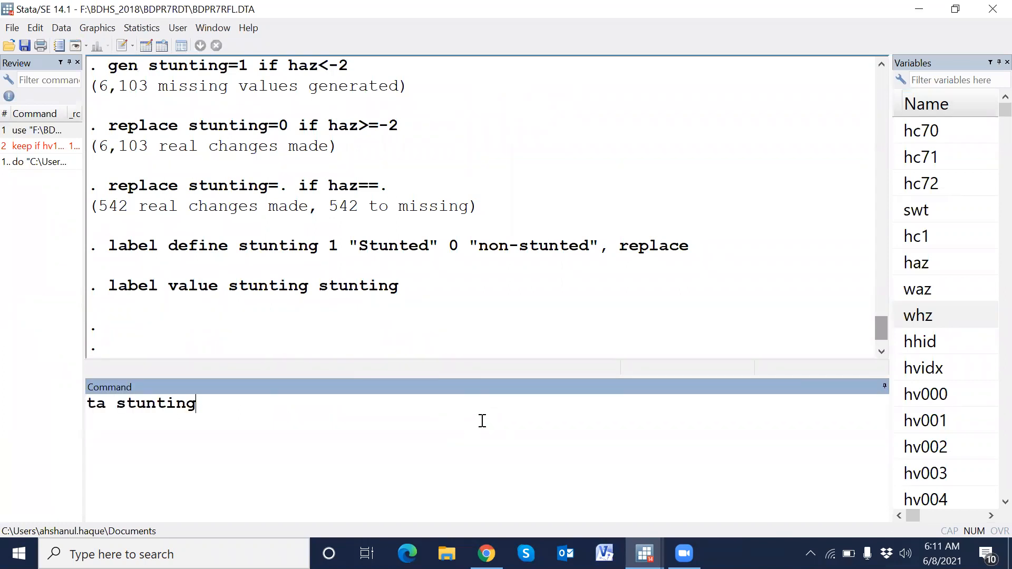
key("Return")
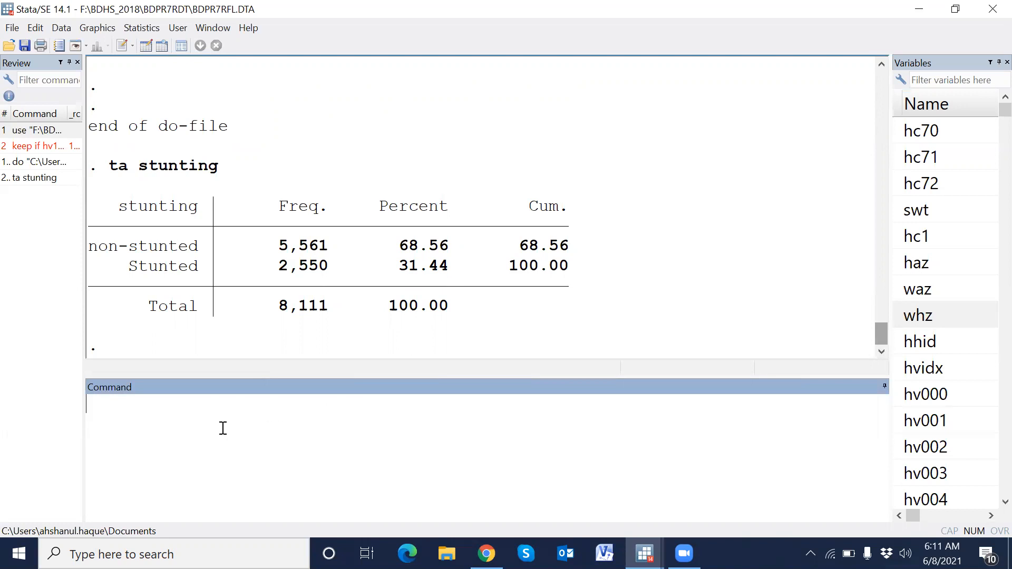
- Run a weighted tabulation of stunting using the swt sample weight: ta stunting [iweight= swt]
left_click(44, 181)
left_click(224, 405)
type("[]")
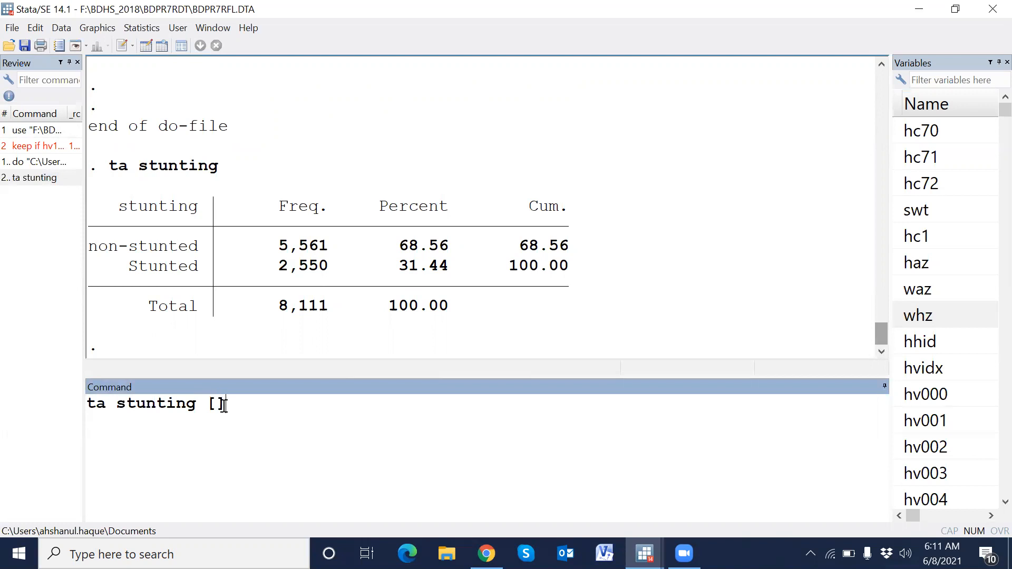
type("i")
type("weig")
type("ht")
type("= swt")
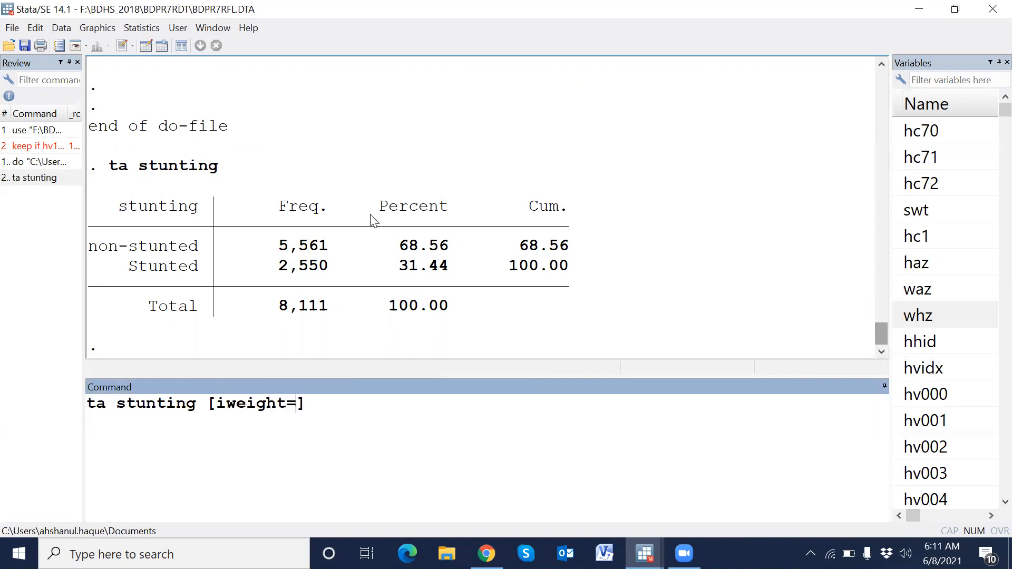
left_click(898, 211)
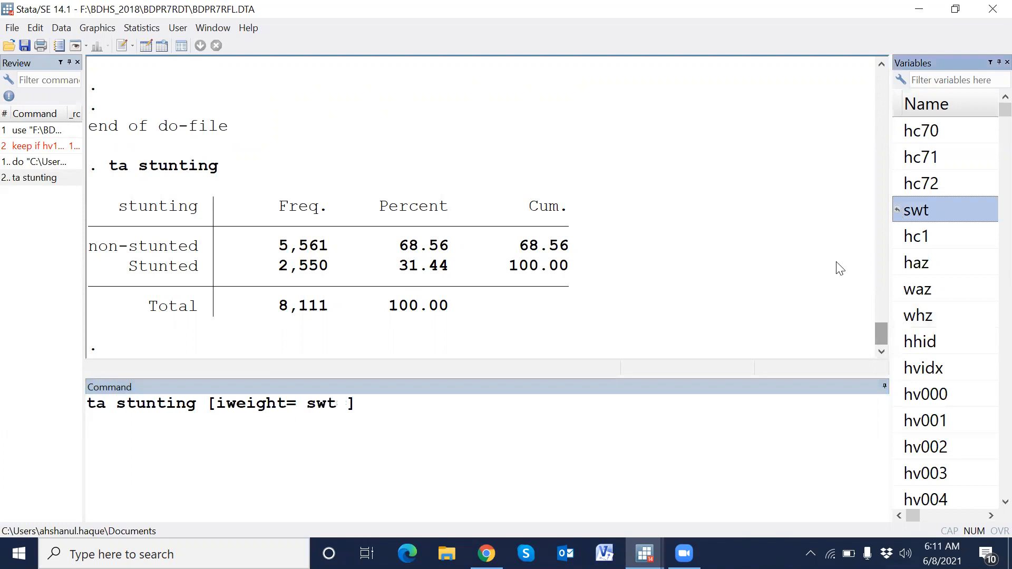
left_click(351, 403)
key("BackSpace")
key("Return")
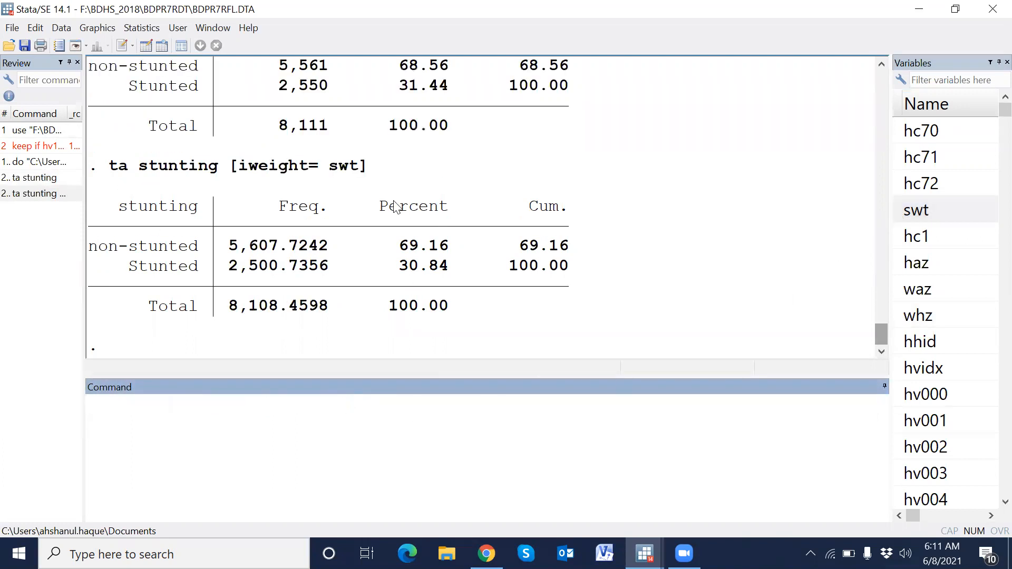
- Copy the weighted tabulation command from the command window into the do-file as line 24
left_click(34, 193)
left_click(363, 419)
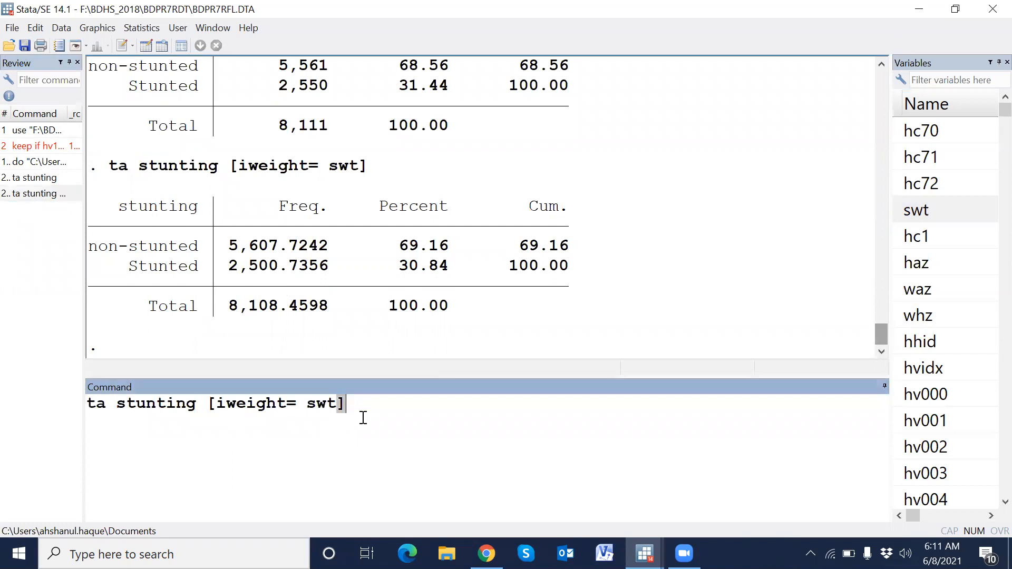
key("ctrl+a")
key("ctrl+x")
key("alt+Tab")
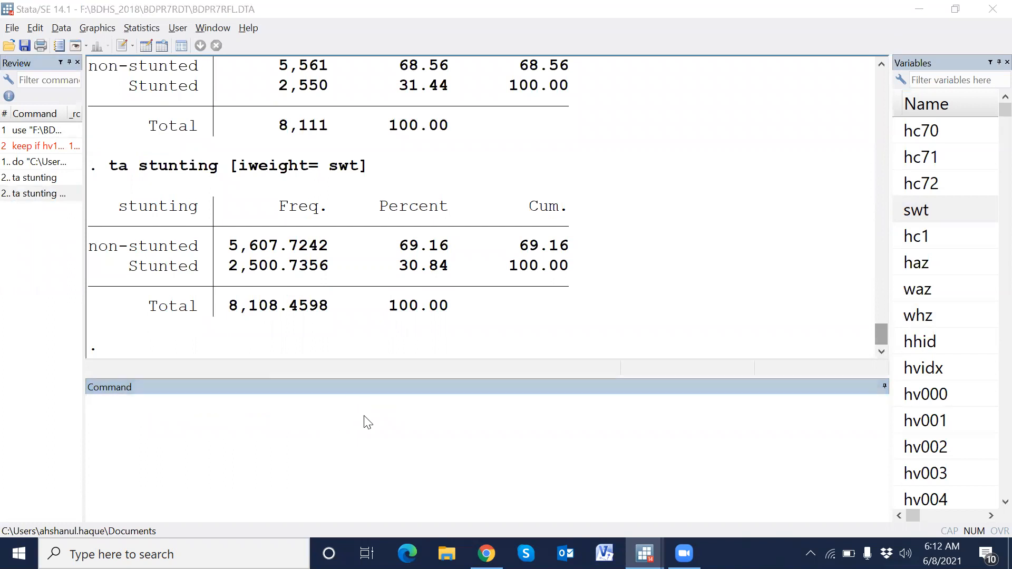
left_click(99, 426)
key("ctrl+v")
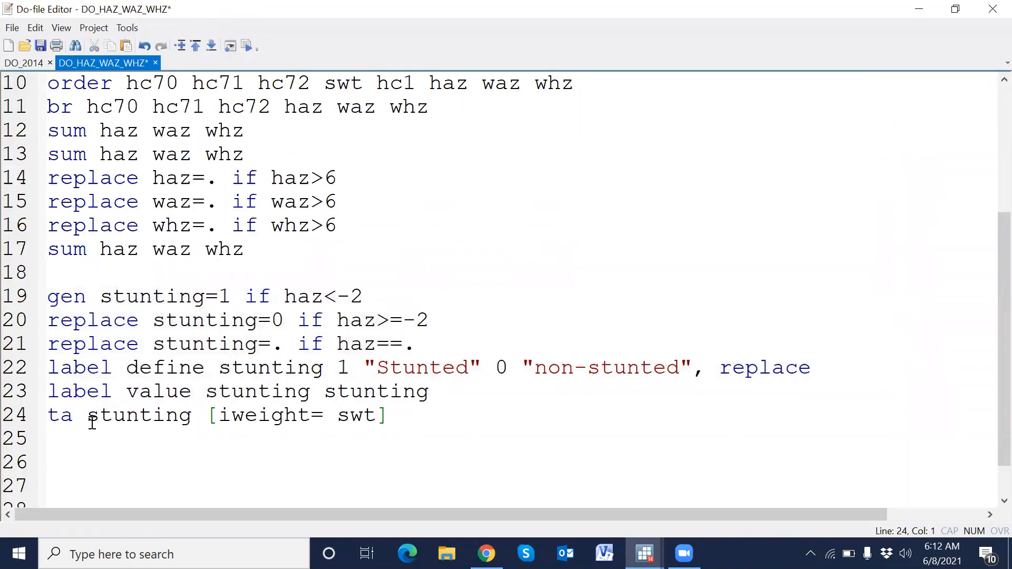
- Highlight the weighted Stunted percentage, then open the BDHS 2017-18 report at Table 11.1 Nutritional status of children
key("ctrl+d")
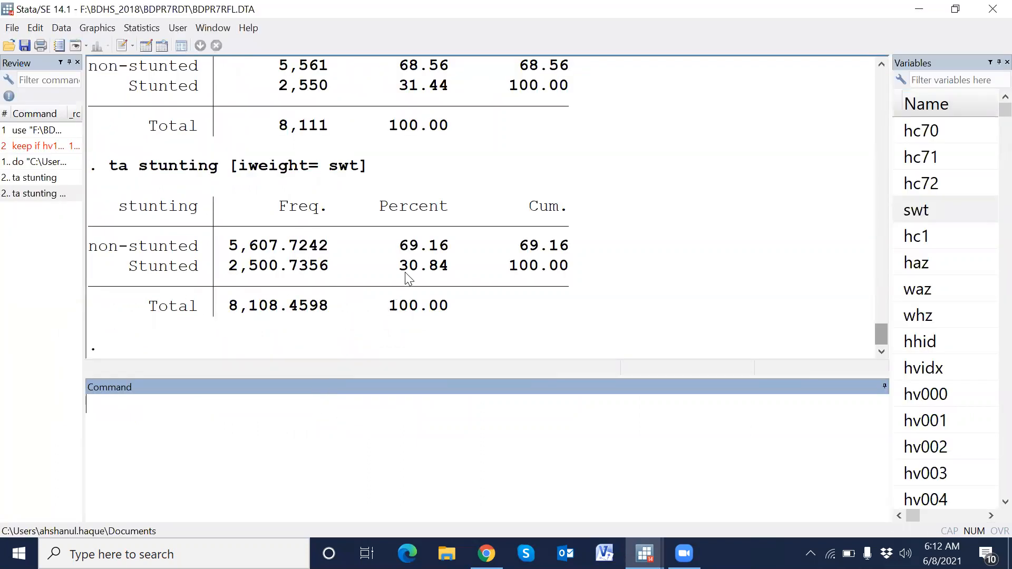
left_click_drag(399, 269, 447, 269)
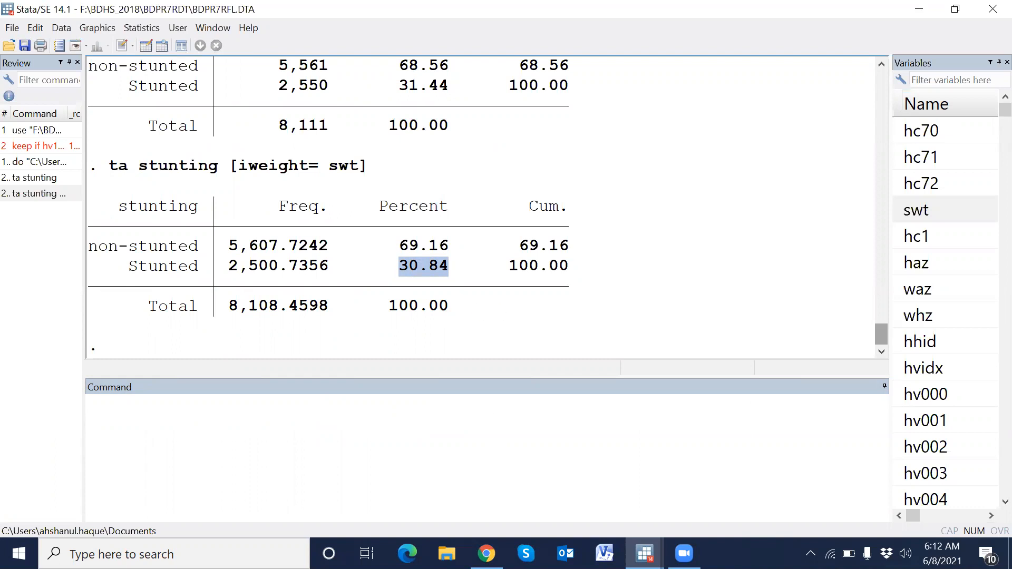
left_click(447, 554)
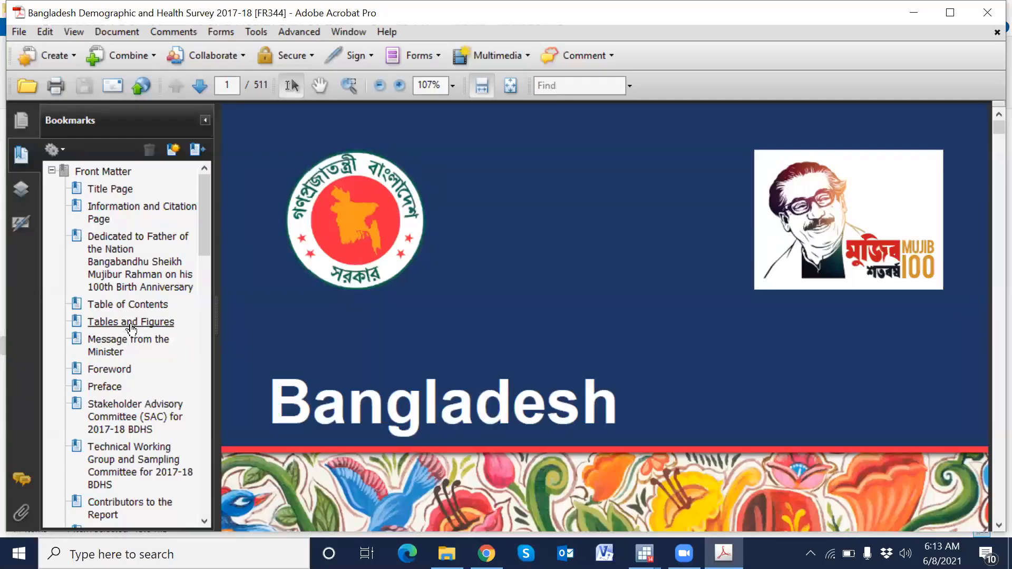
scroll(136, 330, "down", 4)
scroll(175, 332, "down", 3)
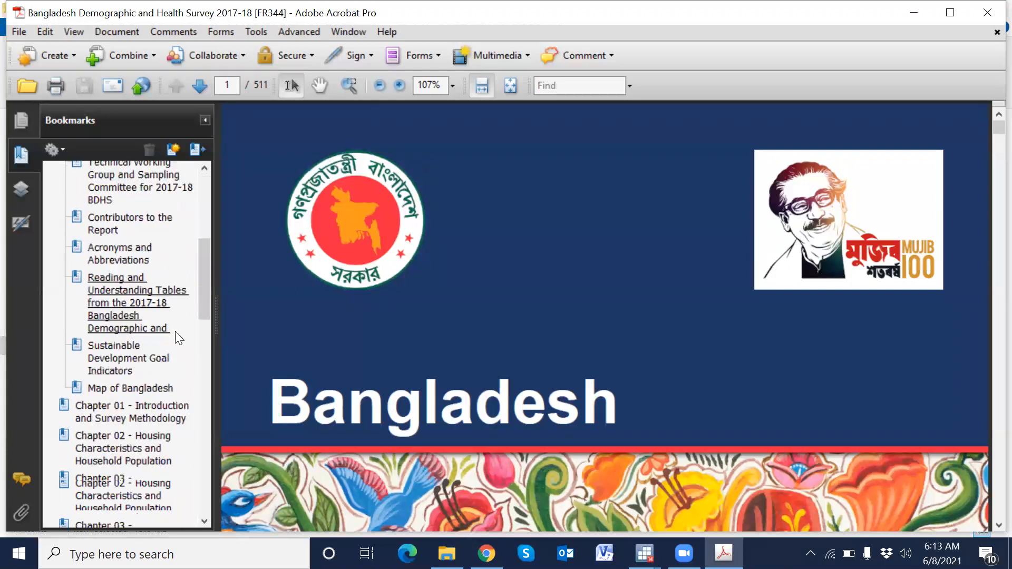
scroll(175, 338, "down", 2)
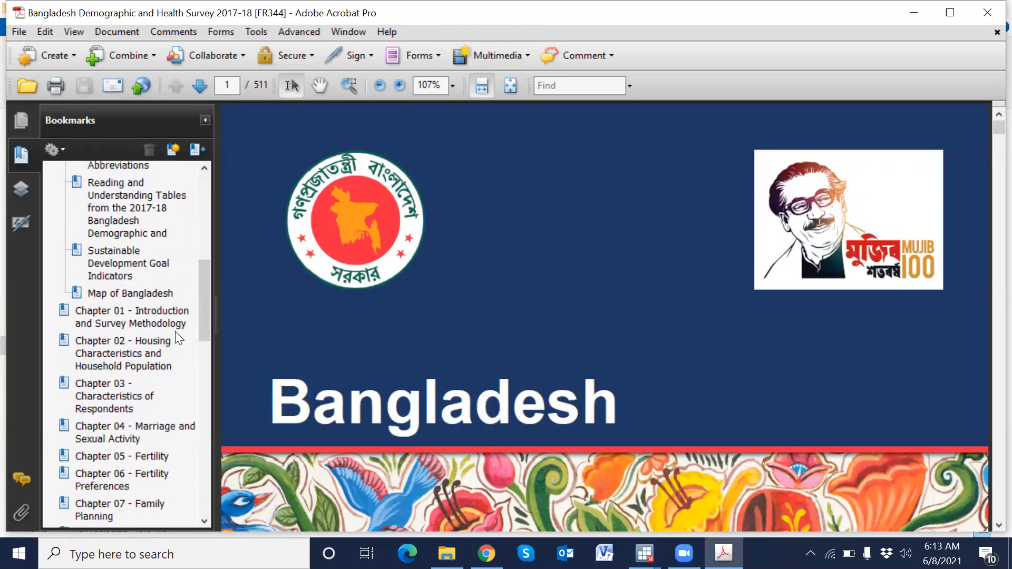
scroll(175, 331, "down", 9)
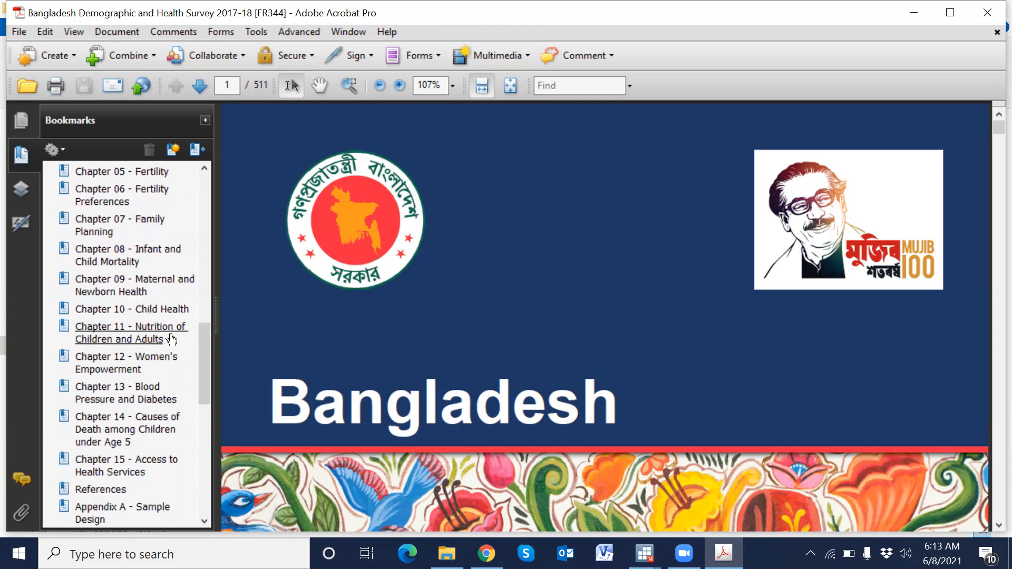
left_click(155, 333)
scroll(458, 318, "down", 8)
scroll(458, 322, "down", 15)
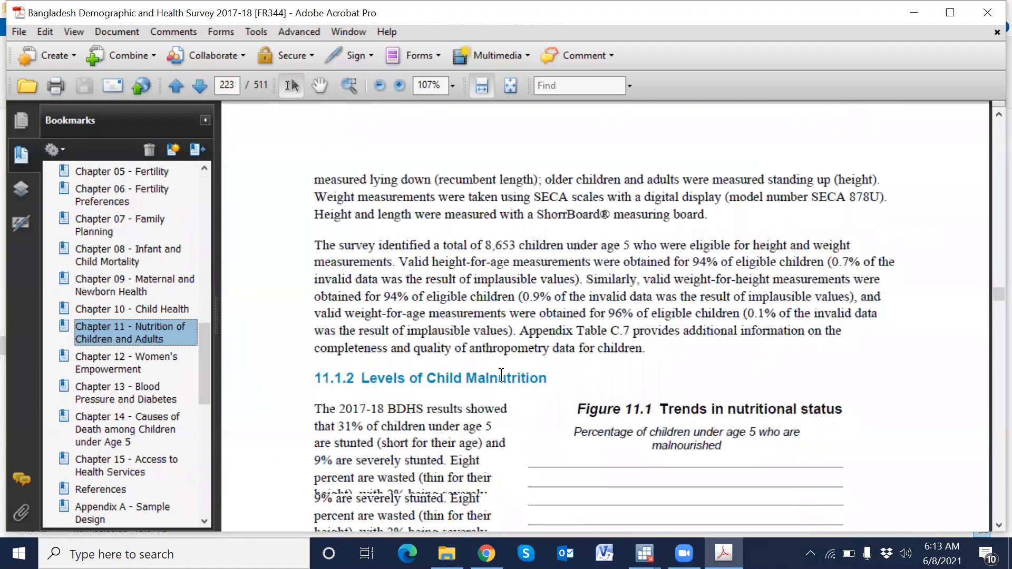
scroll(514, 386, "down", 15)
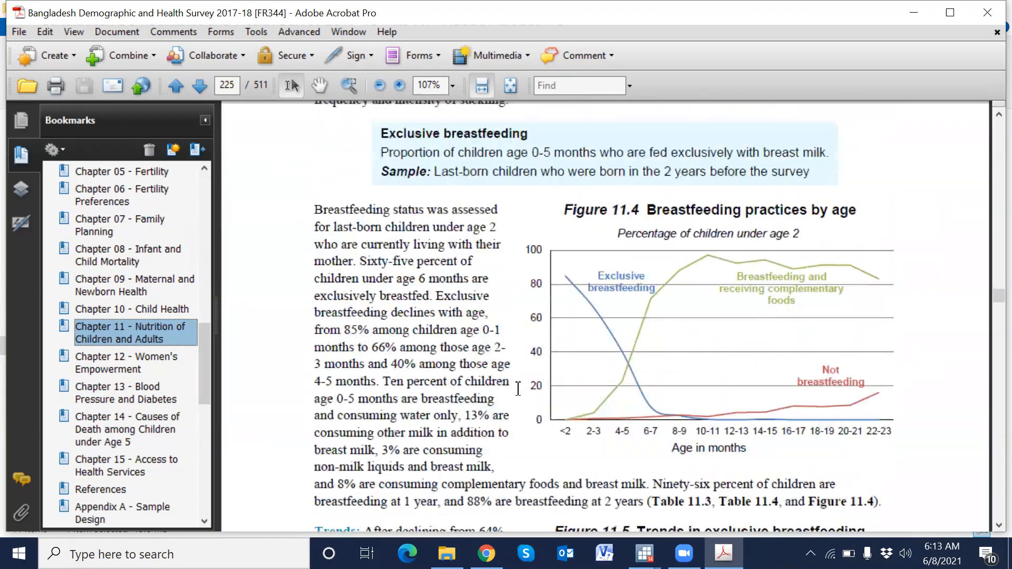
scroll(528, 397, "down", 15)
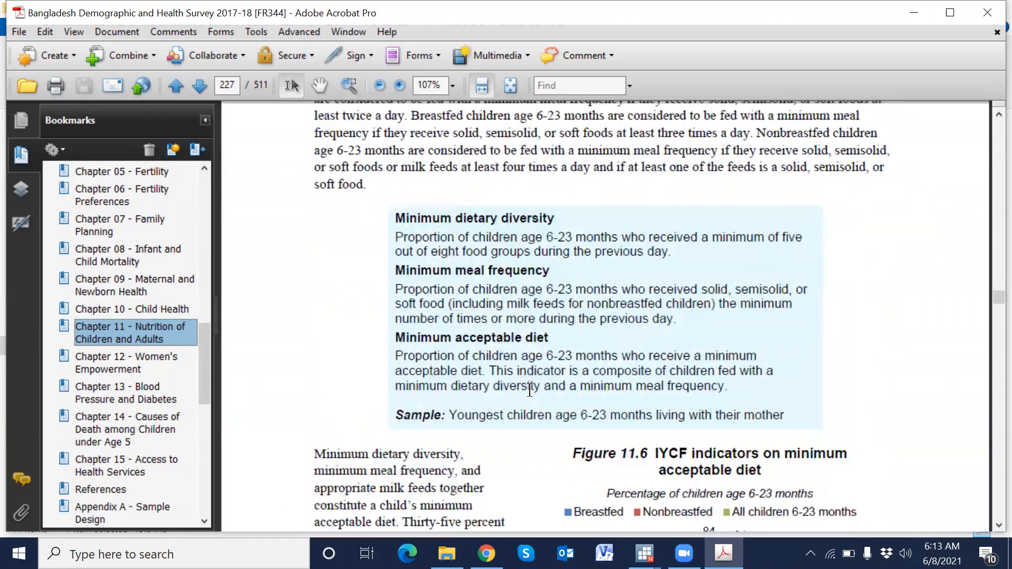
scroll(534, 399, "down", 15)
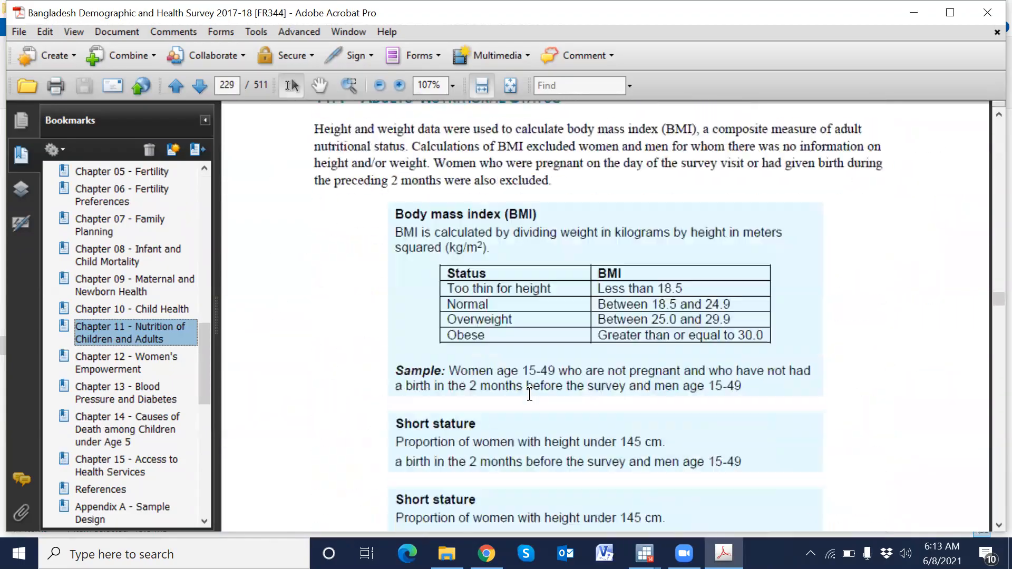
scroll(534, 400, "down", 15)
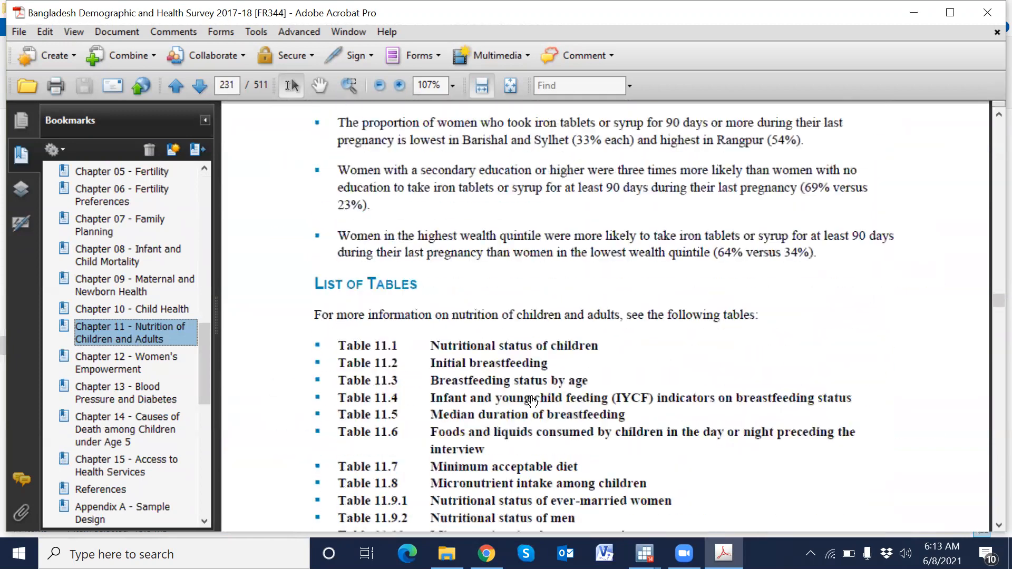
scroll(537, 404, "down", 15)
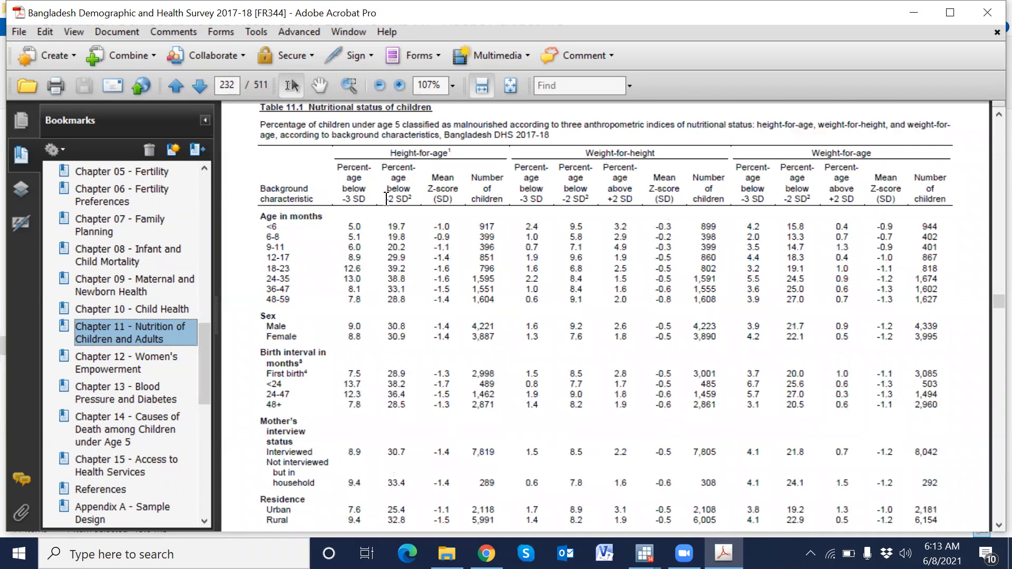
- Examine Table 11.1's height-for-age percentage below -2 SD, zooming in on the total row
left_click_drag(405, 197, 404, 224)
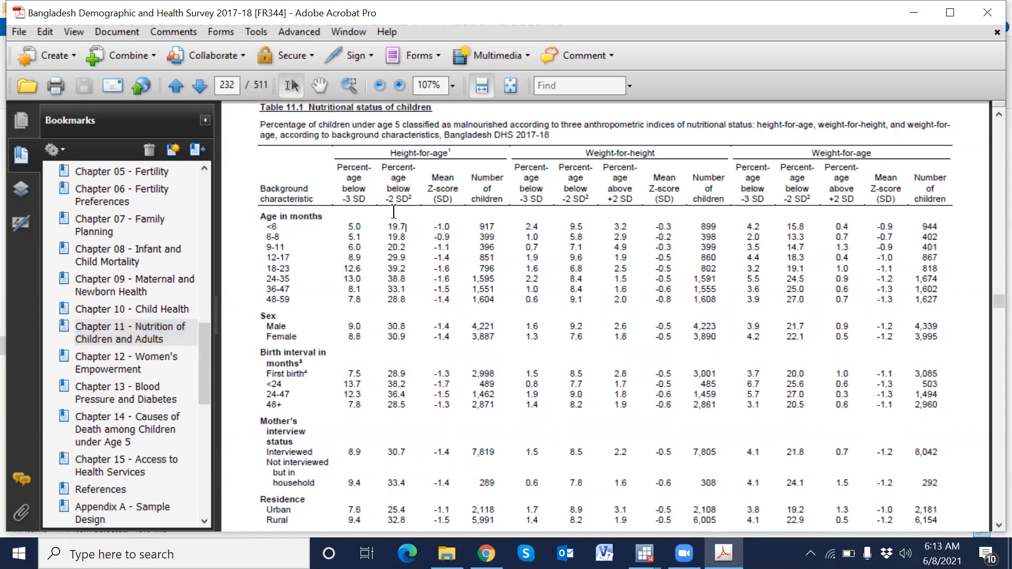
scroll(401, 176, "down", 20)
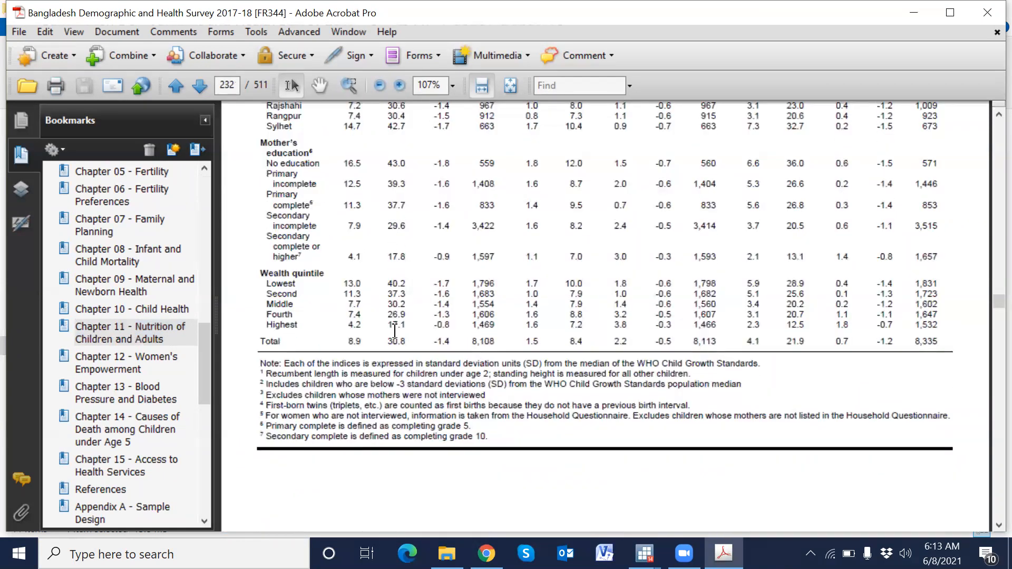
left_click_drag(387, 340, 412, 341)
scroll(440, 357, "up", 4, "ctrl")
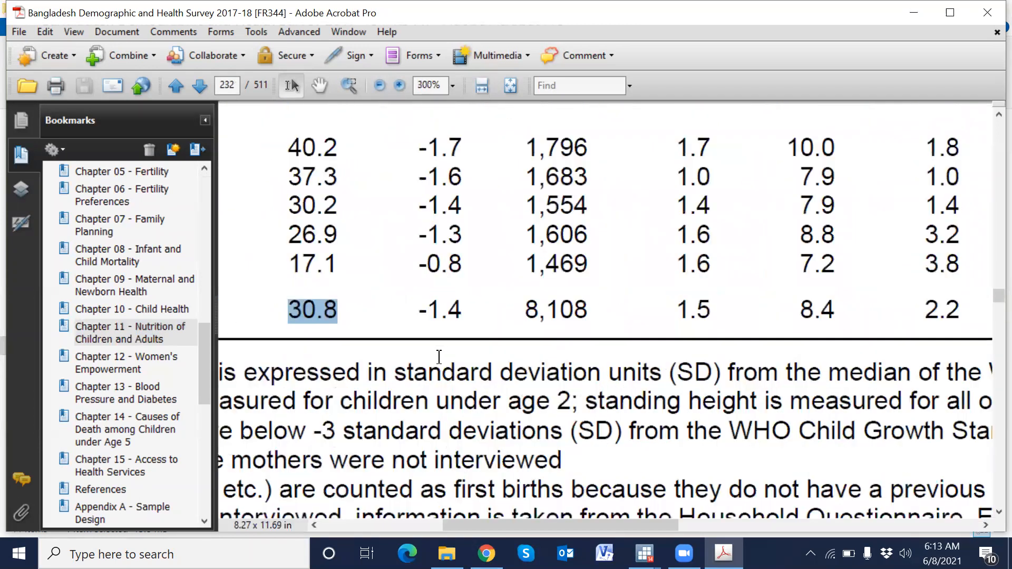
scroll(439, 357, "up", 1, "ctrl")
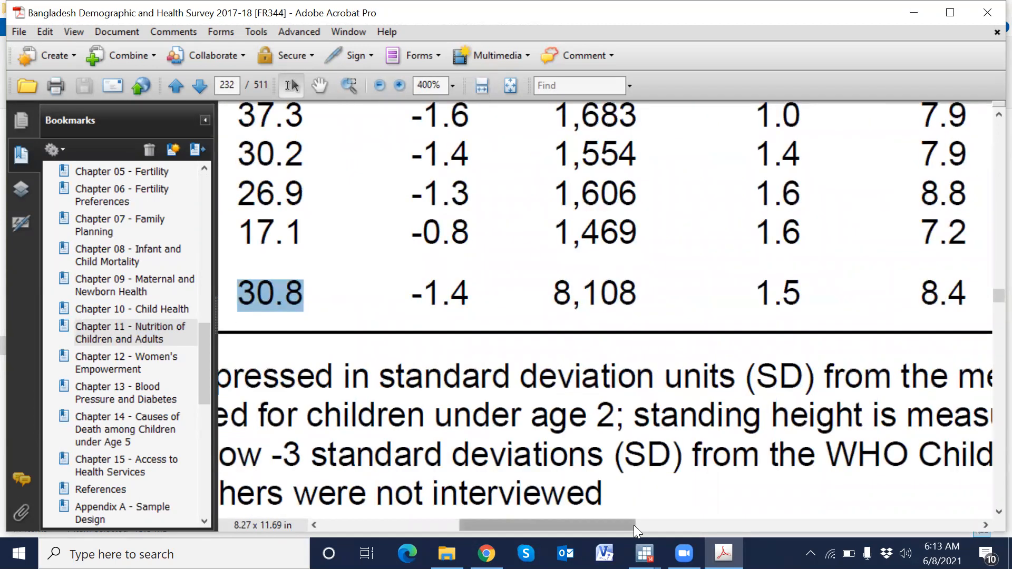
scroll(634, 525, "left", 3)
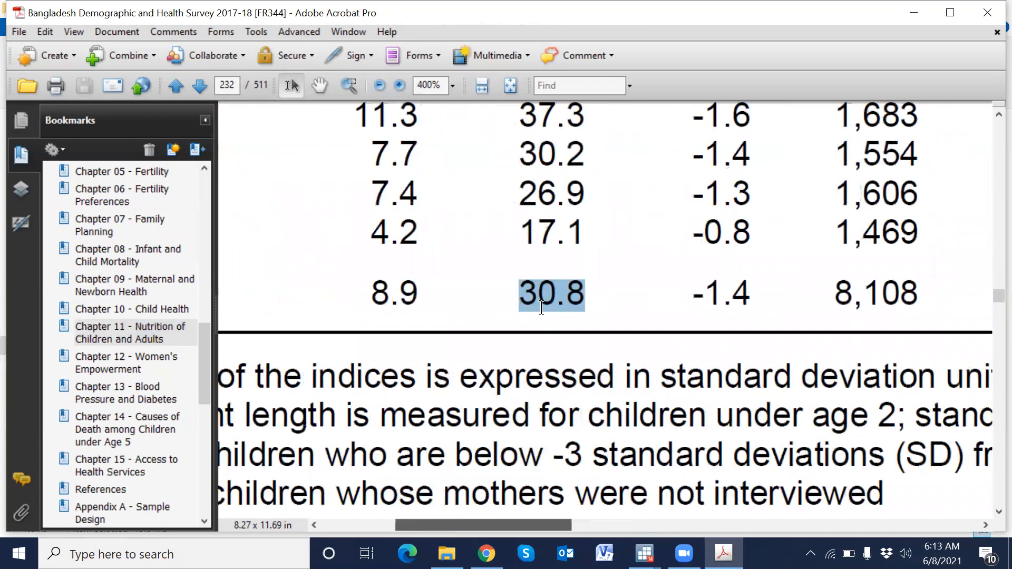
scroll(559, 304, "up", 10)
scroll(541, 307, "up", 10)
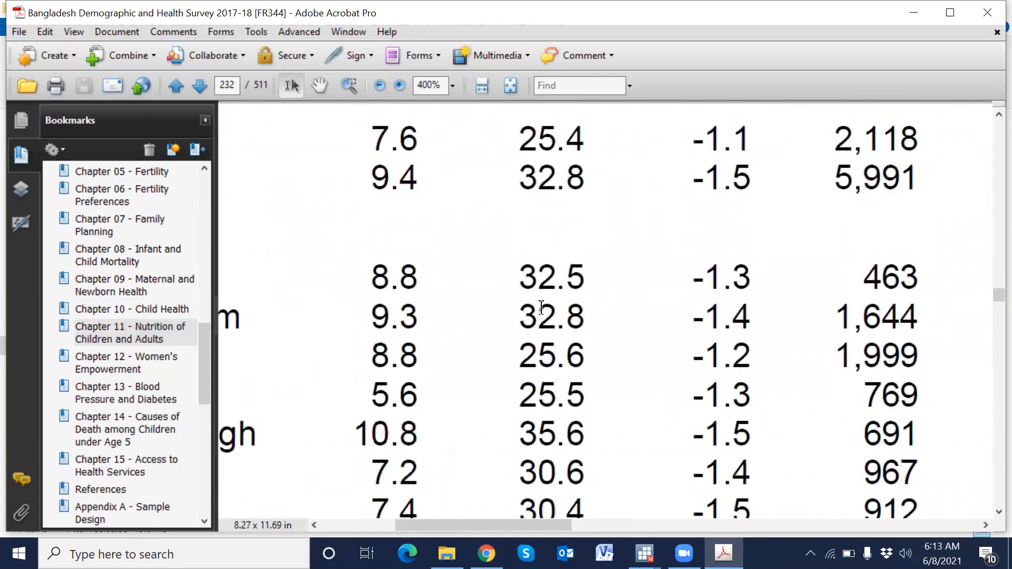
scroll(541, 308, "up", 10)
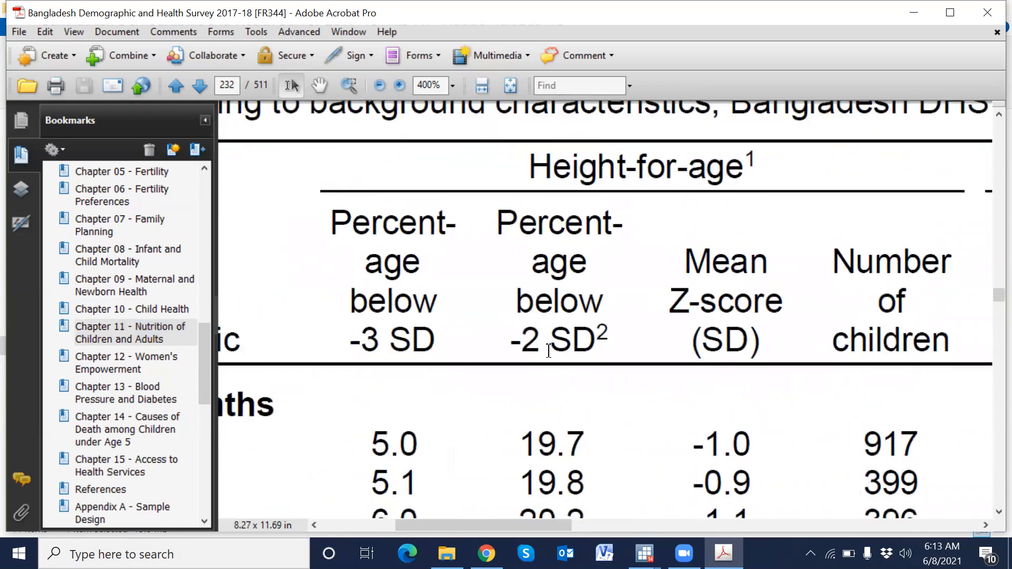
left_click_drag(526, 349, 609, 346)
scroll(568, 374, "down", 10)
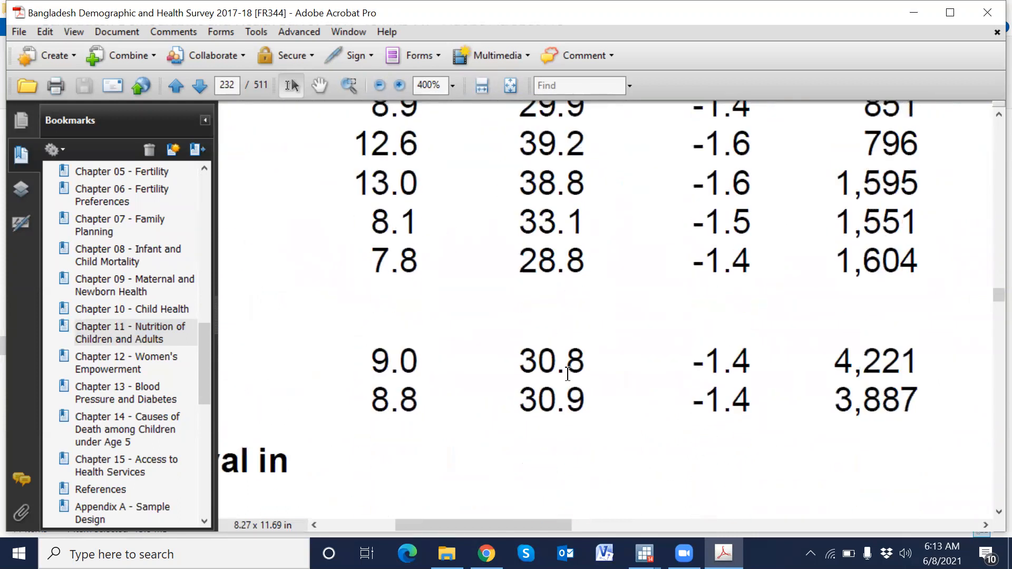
scroll(568, 373, "down", 15)
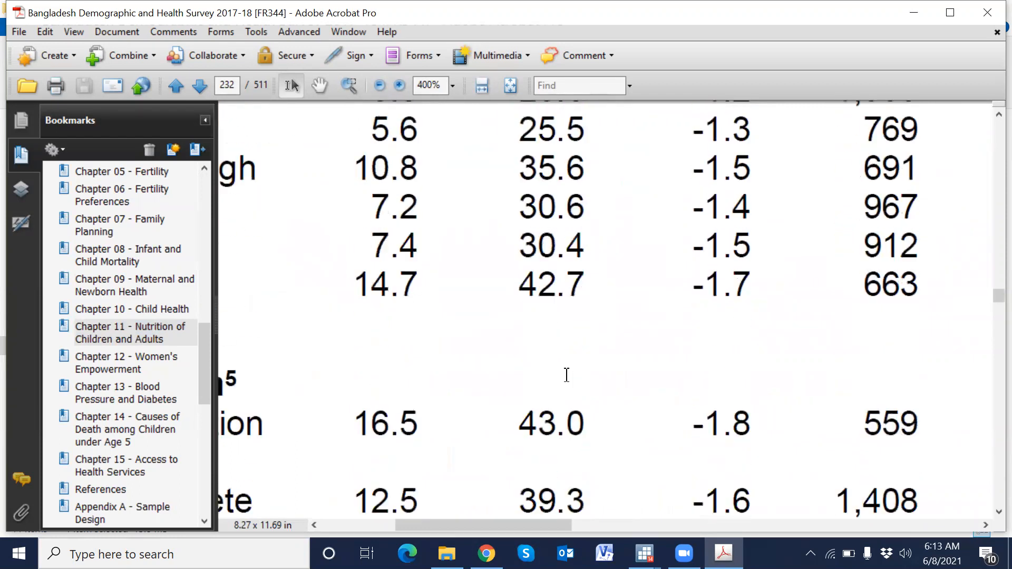
scroll(566, 374, "down", 8)
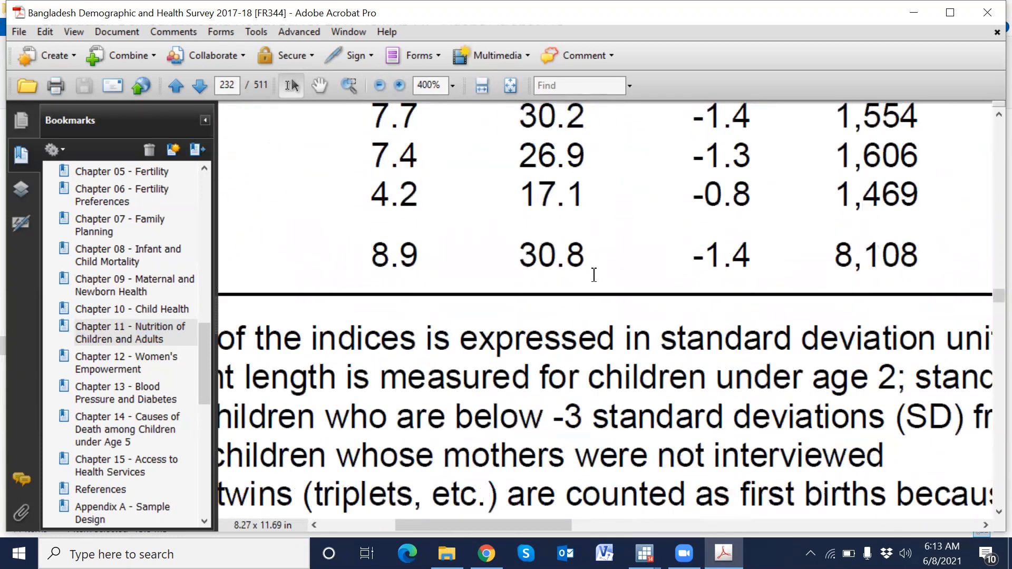
left_click_drag(514, 261, 594, 251)
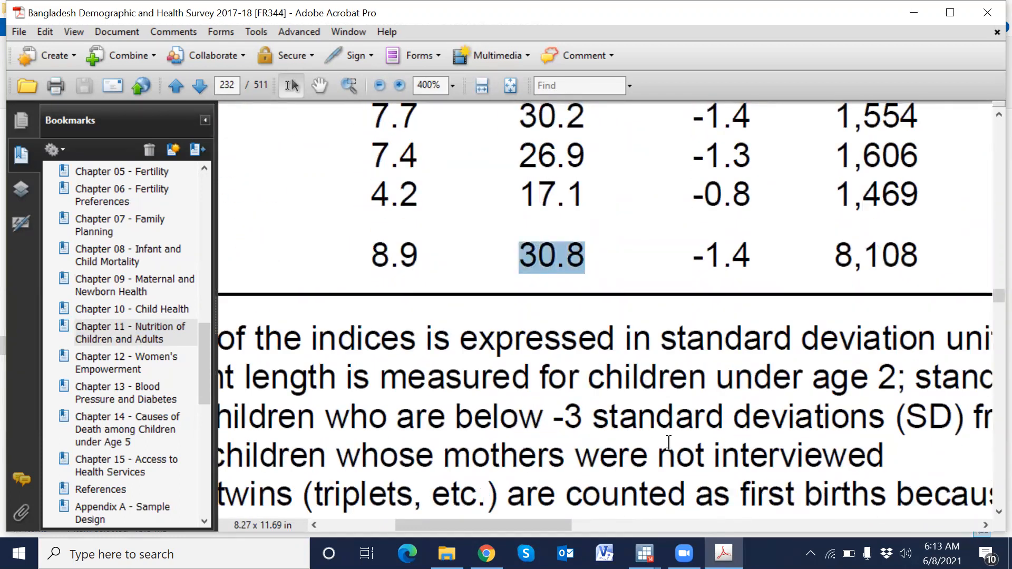
mouse_move(644, 554)
- Compare the report's total number of children with the weighted tabulation's total frequency
left_click(556, 492)
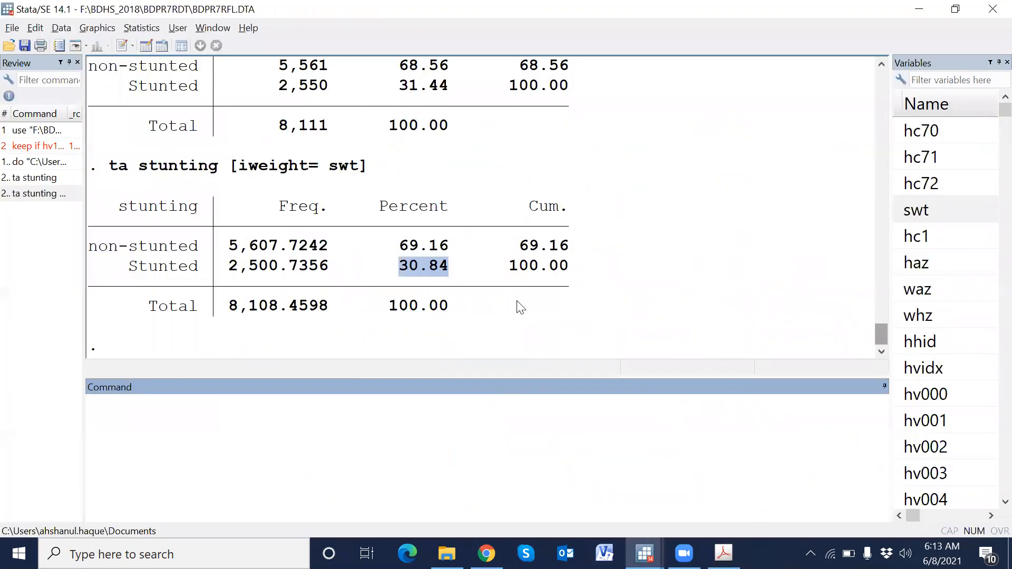
key("alt+Tab")
left_click_drag(831, 267, 920, 266)
key("alt+Tab")
left_click_drag(230, 311, 238, 311)
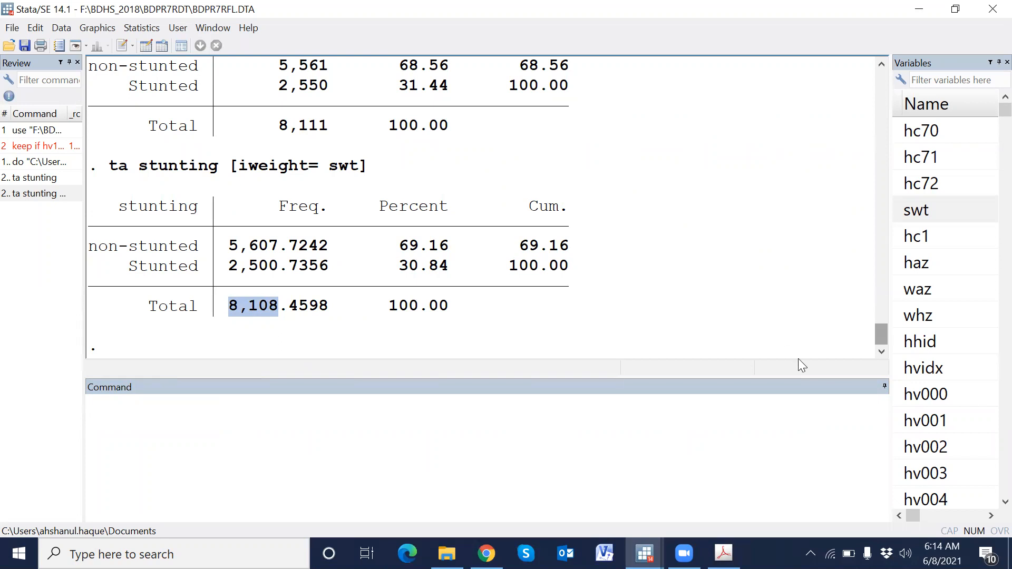
- Open the do-file, add blank lines after line 24, and paste a copy of the stunting commands (lines 19–24) at line 28
left_click(645, 553)
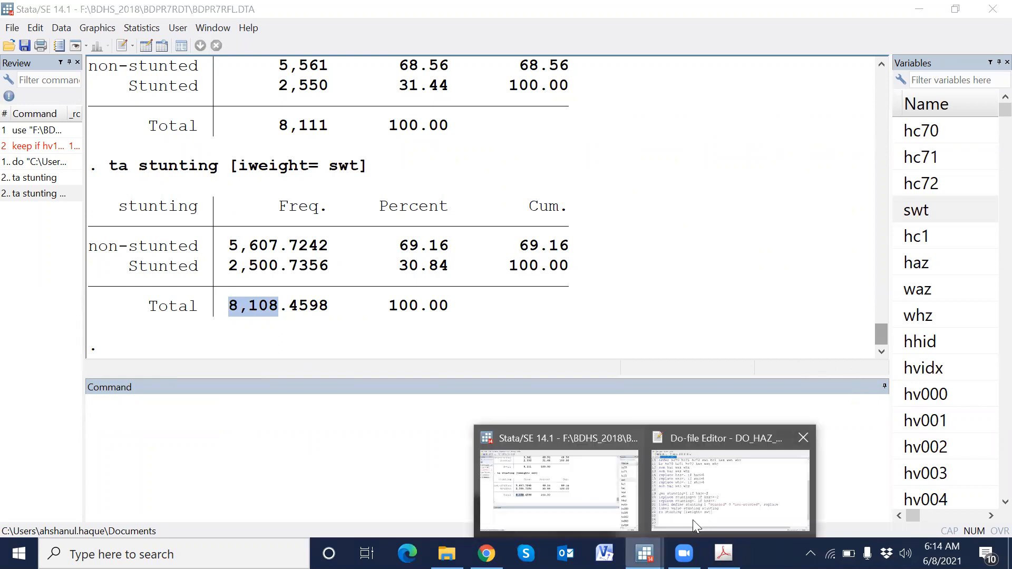
left_click(695, 519)
key("Return")
key("Return")
key("Return")
key("Return")
key("Return")
key("Return")
key("Return")
key("Return")
key("Return")
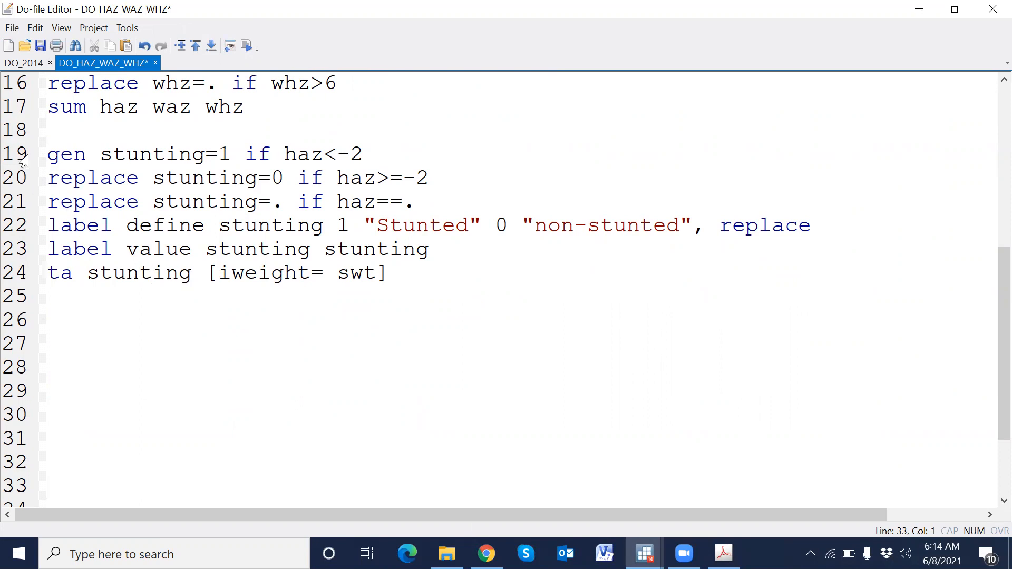
left_click_drag(24, 158, 33, 276)
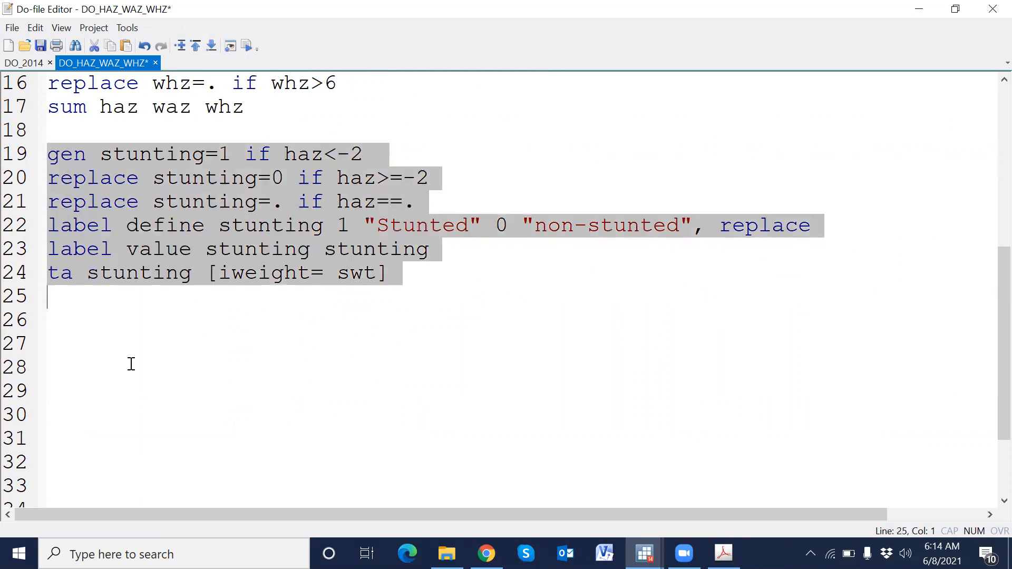
key("ctrl+c")
left_click(62, 359)
key("ctrl+v")
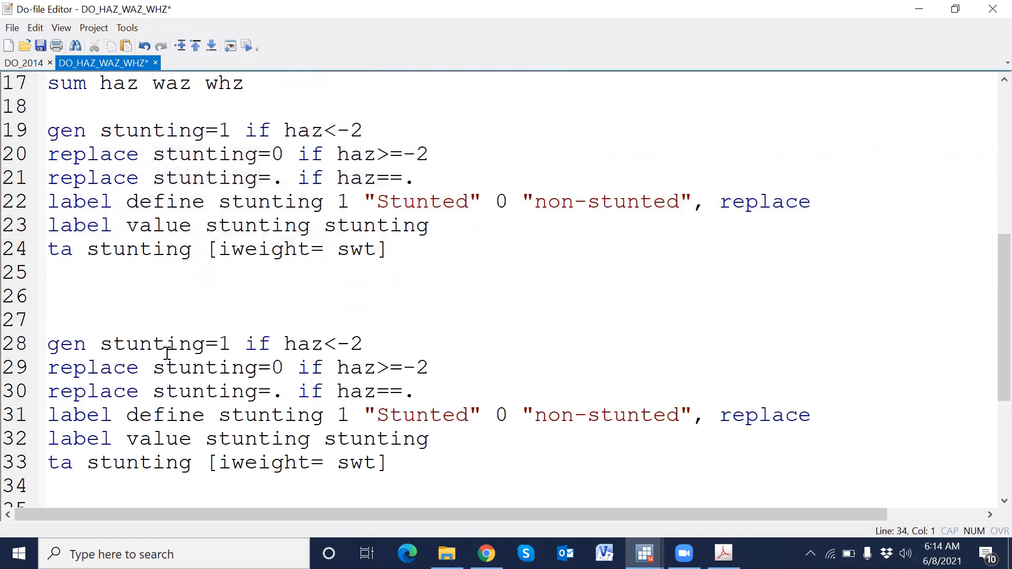
- Rename the generated variable in the copied gen command on line 28 to wasting
scroll(178, 346, "down", 1)
double_click(165, 273)
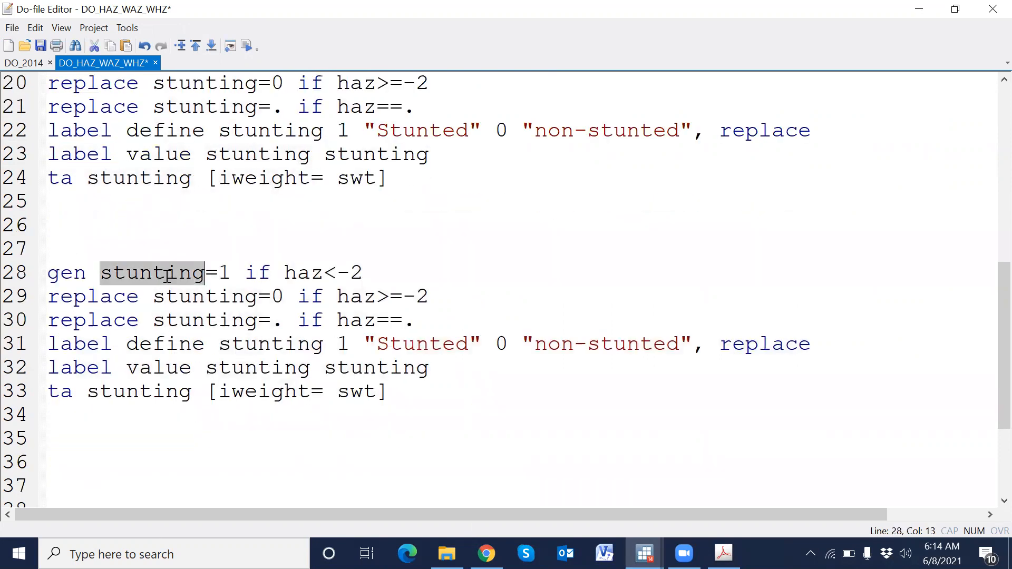
type("wa")
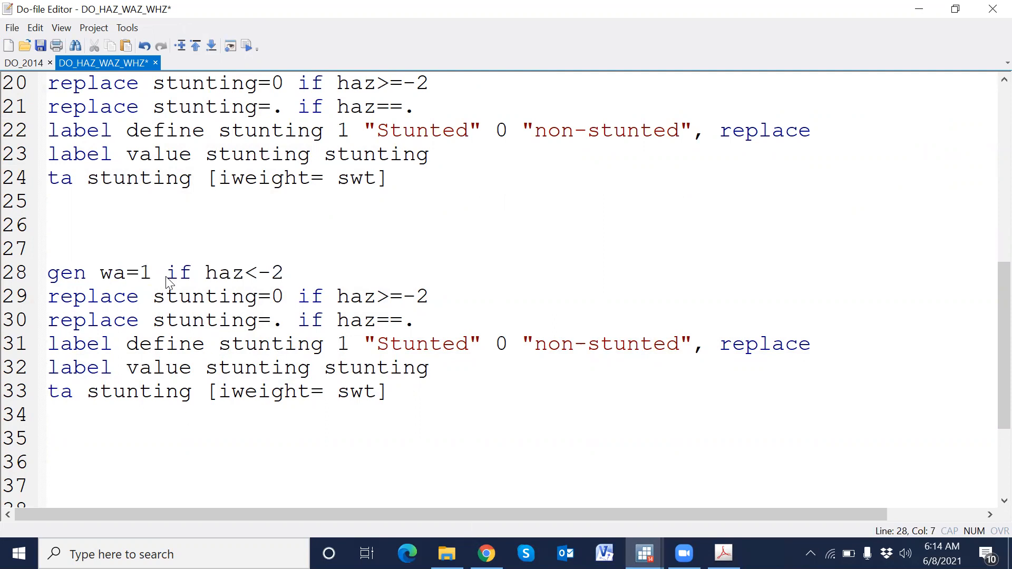
type("stin")
type("g")
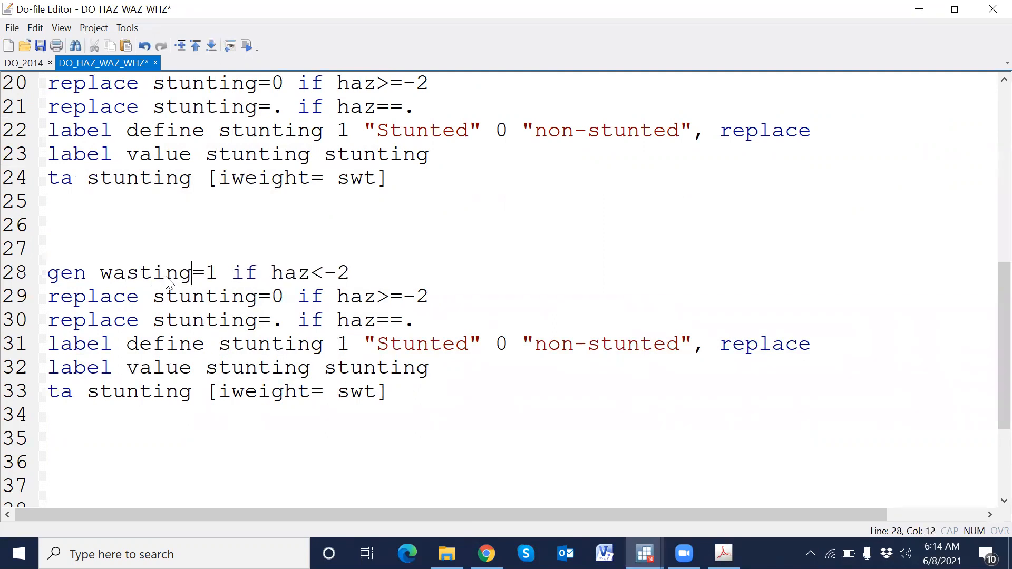
- Replace haz with whz in the conditions of lines 28–30
double_click(298, 275)
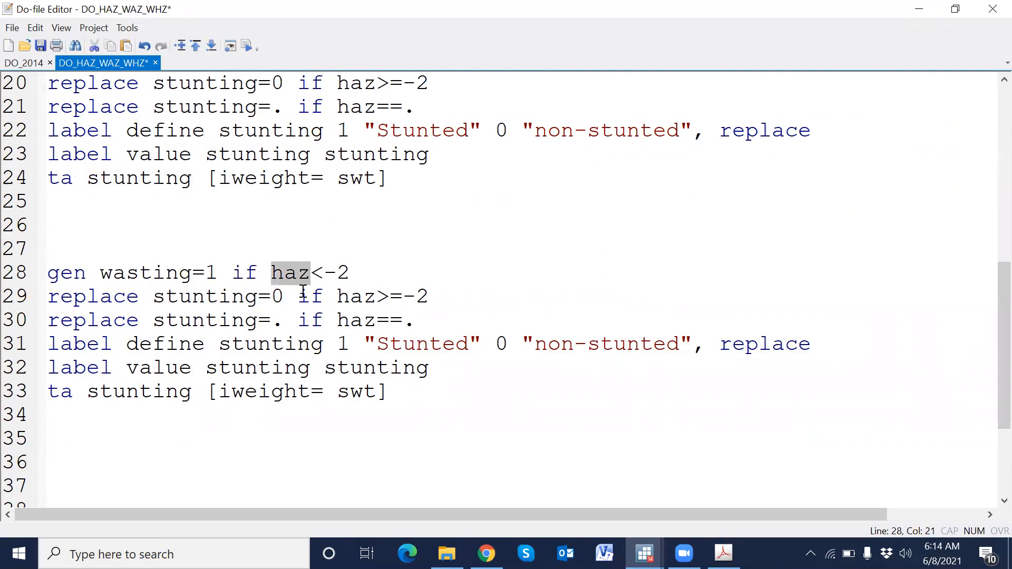
type("whz")
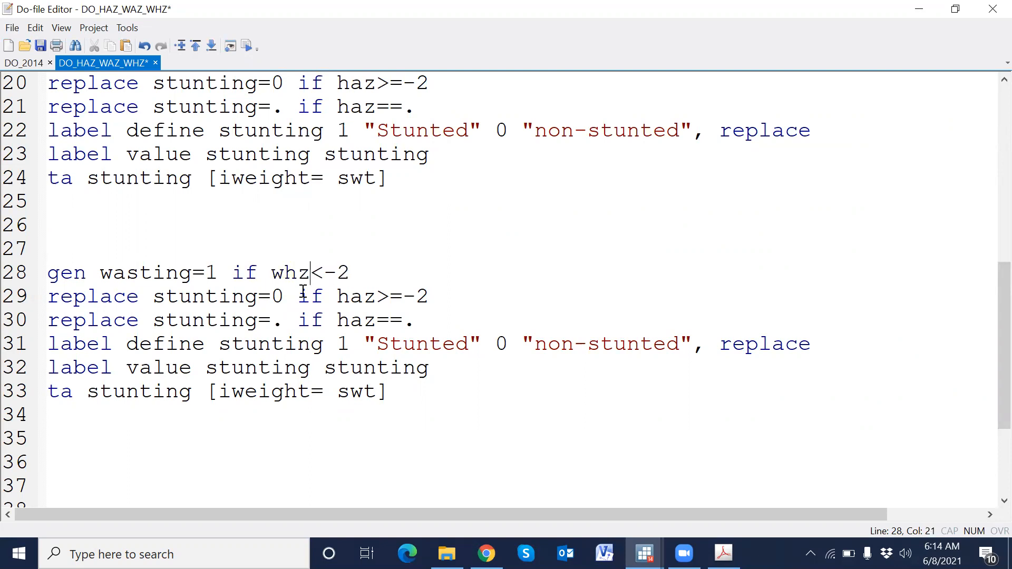
double_click(303, 275)
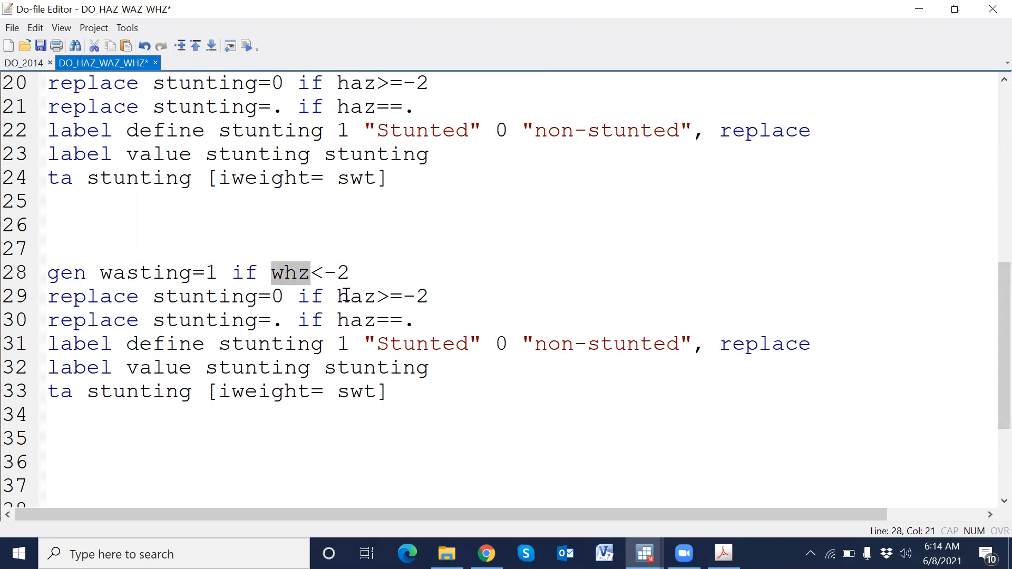
double_click(362, 295)
key("ctrl+v")
double_click(362, 322)
key("ctrl+v")
- Replace every remaining stunting variable name in lines 29–33 with wasting
double_click(160, 279)
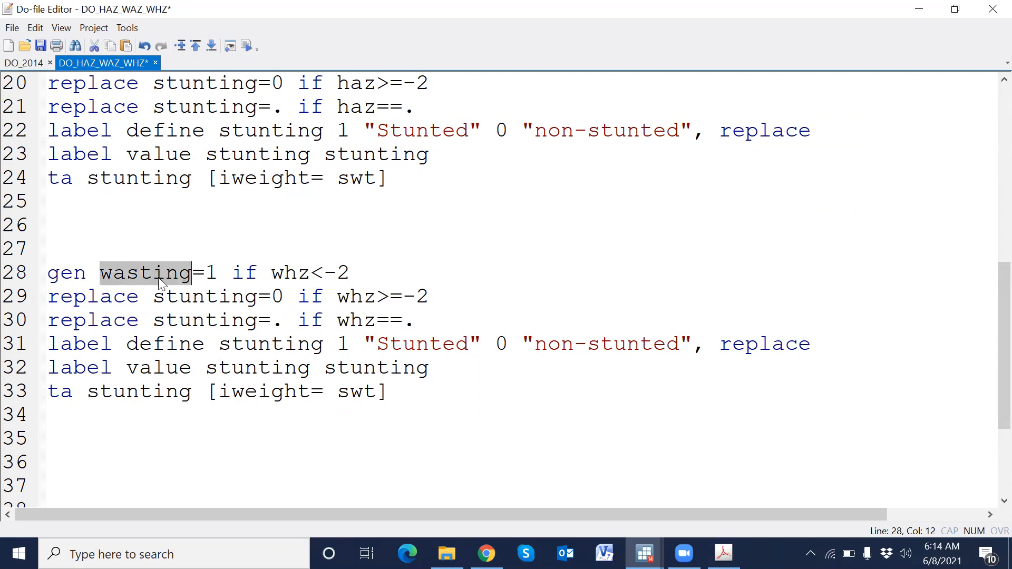
double_click(202, 299)
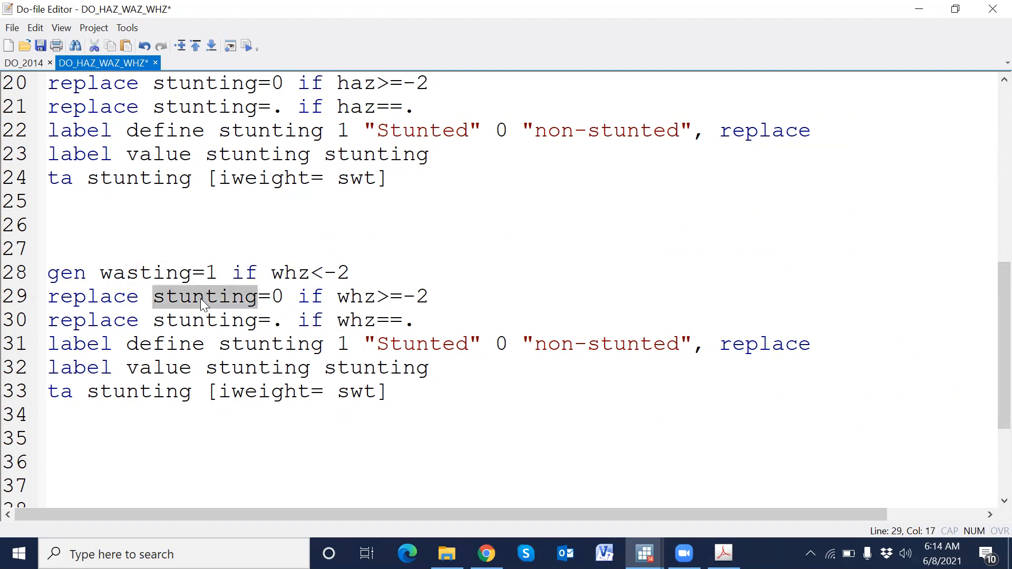
key("ctrl+v")
double_click(210, 321)
key("ctrl+v")
double_click(255, 346)
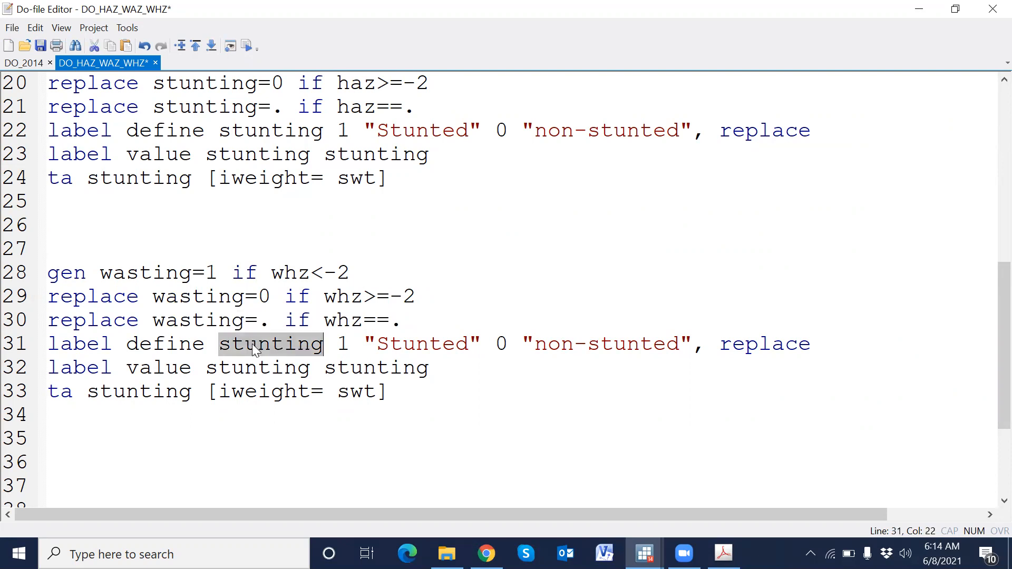
key("ctrl+v")
double_click(258, 368)
key("ctrl+v")
double_click(362, 368)
key("ctrl+v")
double_click(165, 393)
key("ctrl+v")
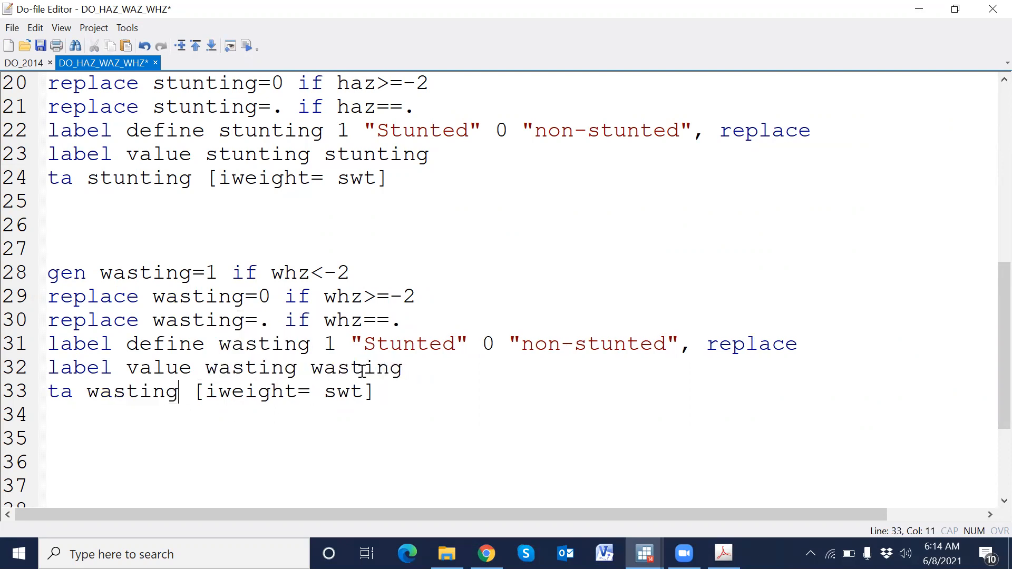
- Change the value labels on line 31 to "wasted" for 1 and "non-wasted" for 0
double_click(398, 344)
key("ctrl+v")
double_click(603, 344)
key("ctrl+v")
key("BackSpace")
key("BackSpace")
key("BackSpace")
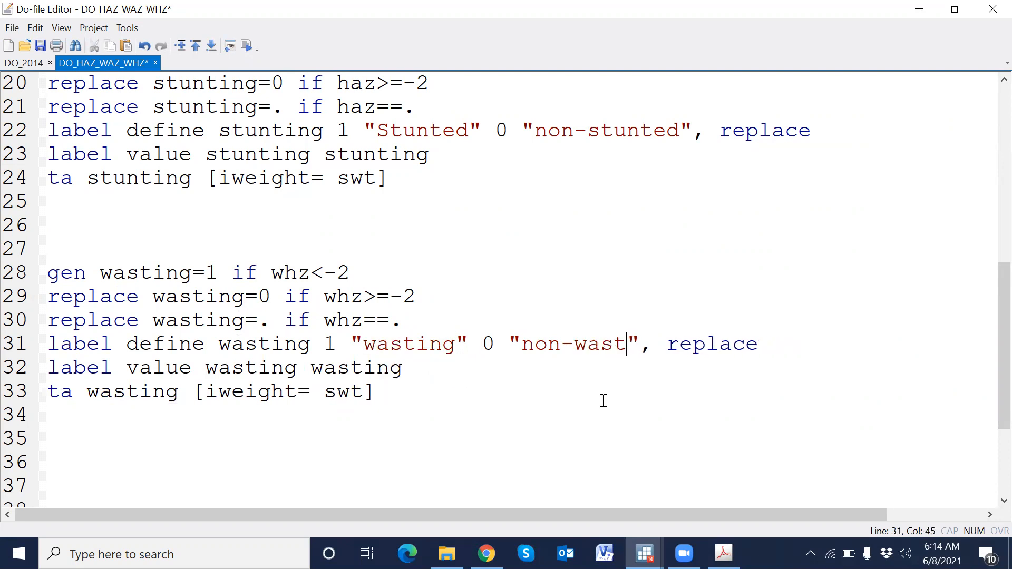
type("ed")
left_click(456, 346)
key("BackSpace")
key("BackSpace")
key("BackSpace")
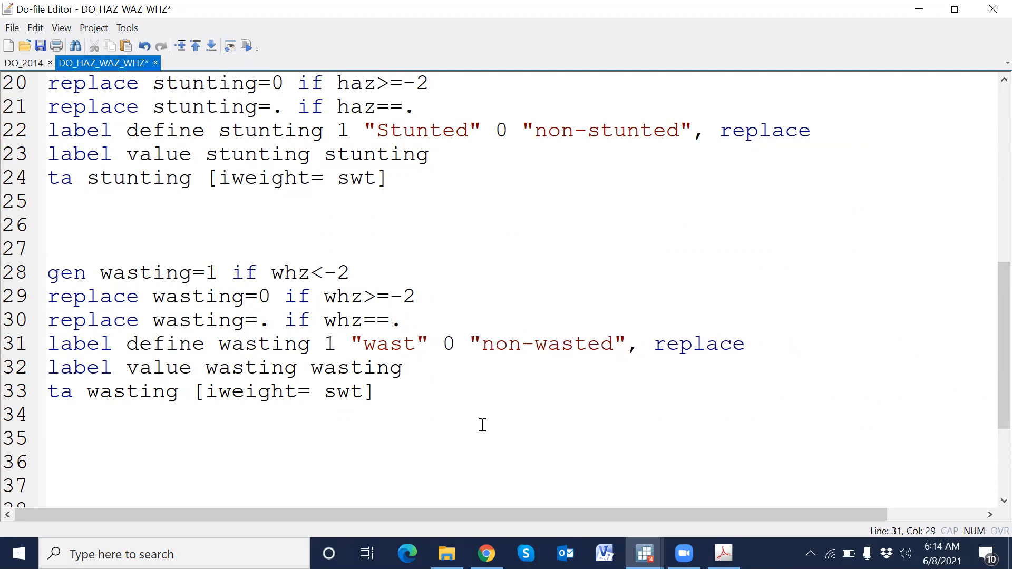
type("ed")
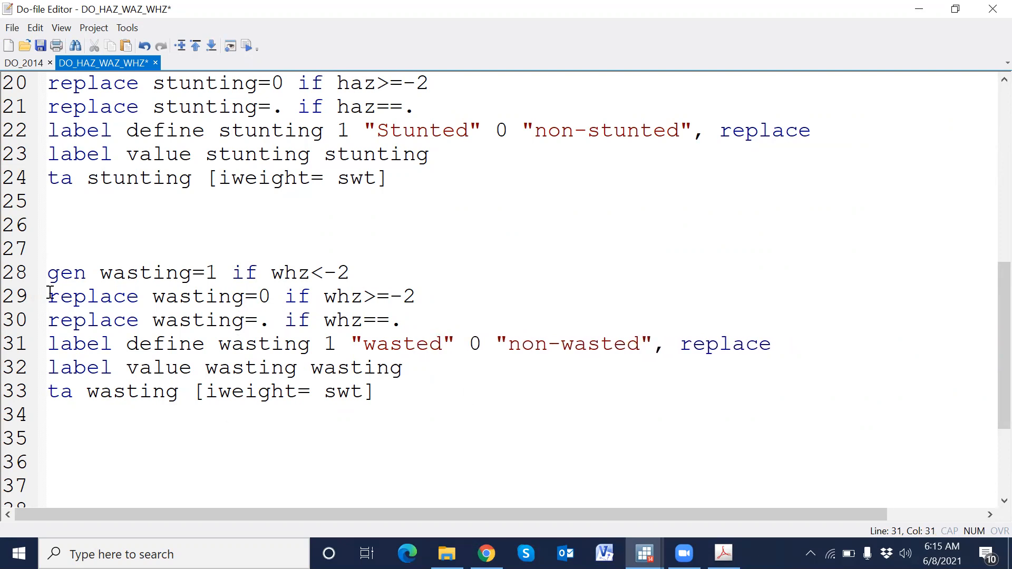
- Run the wasting commands on lines 28–33 and view the weighted tabulation in Stata
left_click_drag(21, 273, 41, 420)
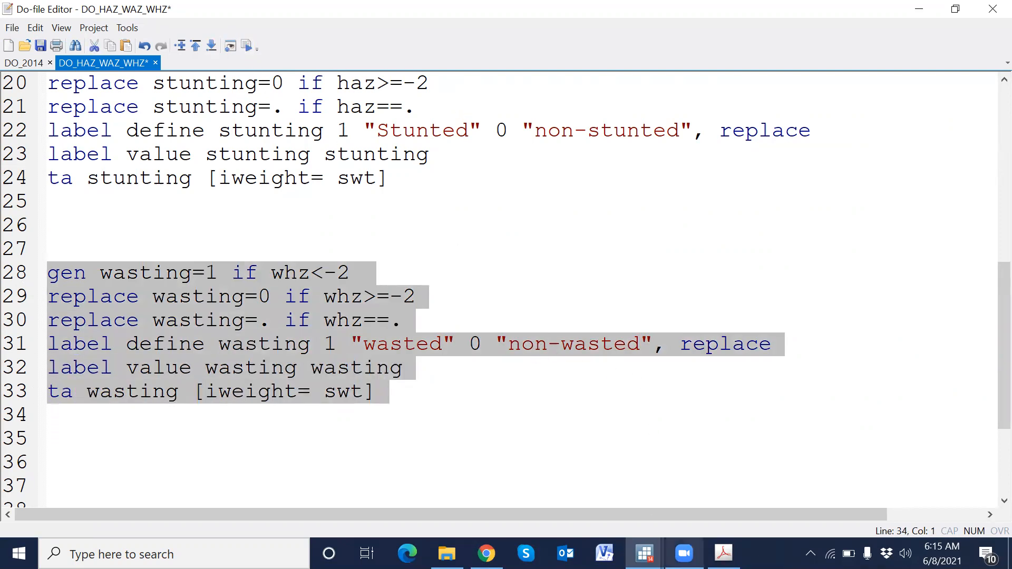
left_click(644, 553)
left_click(566, 483)
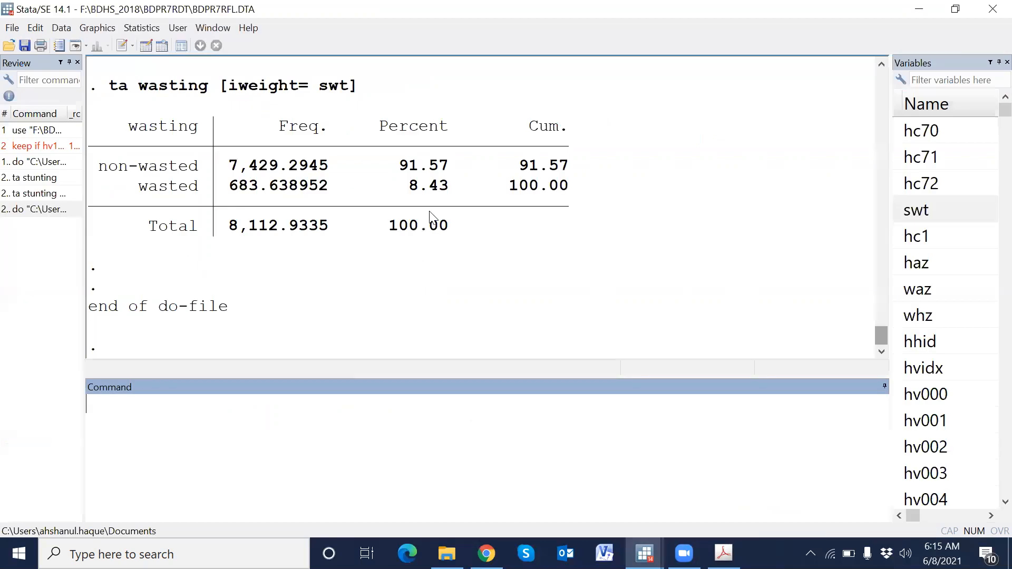
- Highlight the weighted wasted percentage, then check Table 11.1's weight-for-height percentage below -2 SD in the total row
left_click_drag(411, 185, 449, 193)
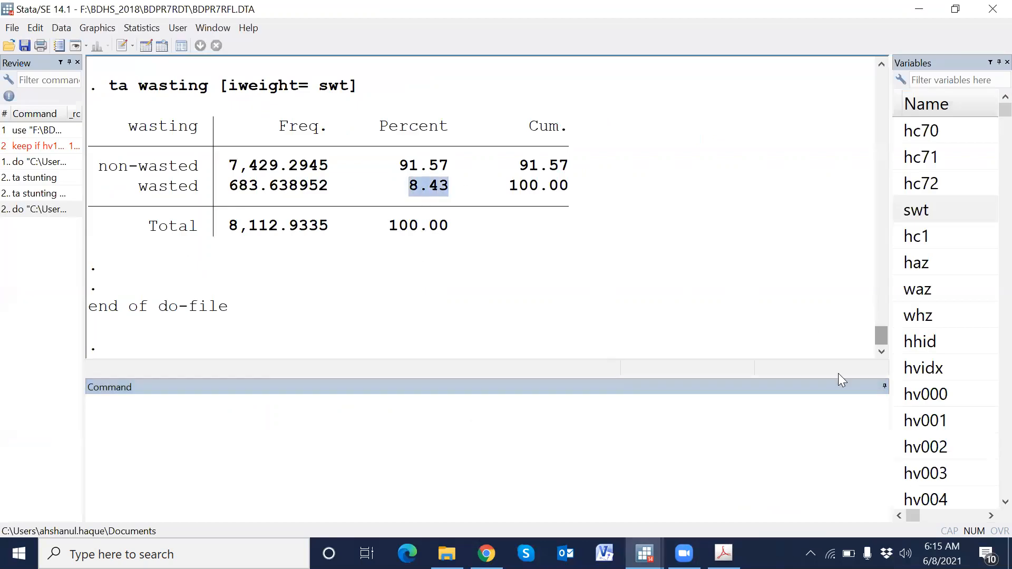
left_click(724, 554)
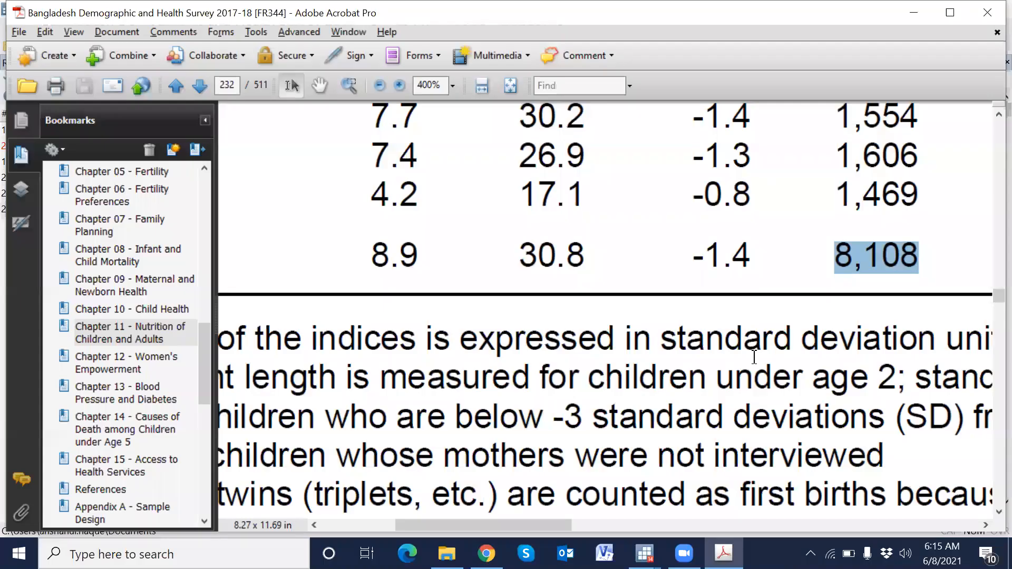
scroll(756, 364, "up", 5)
scroll(756, 364, "up", 10)
scroll(756, 364, "up", 3, "ctrl")
scroll(758, 366, "down", 6, "ctrl")
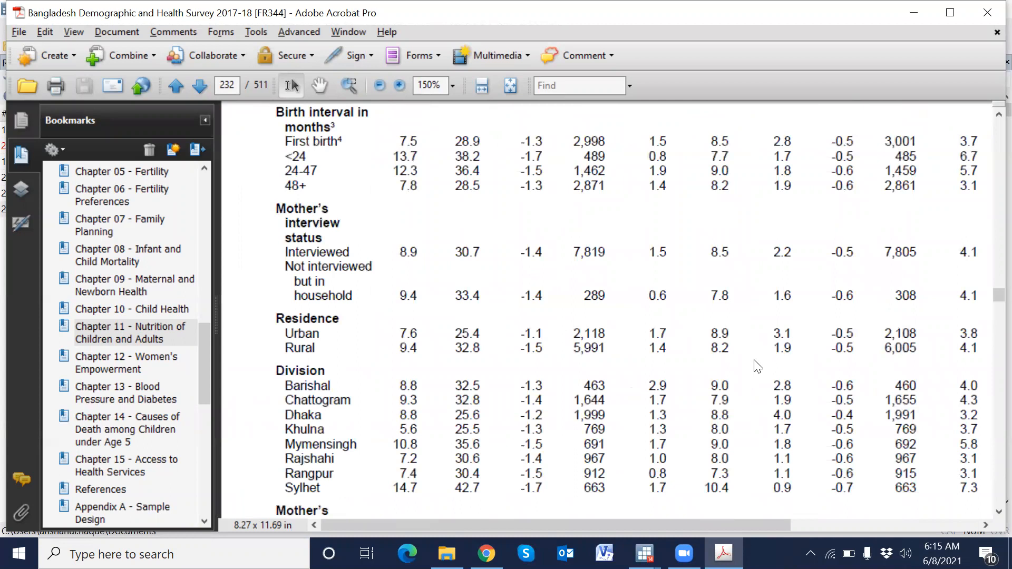
scroll(758, 367, "up", 4)
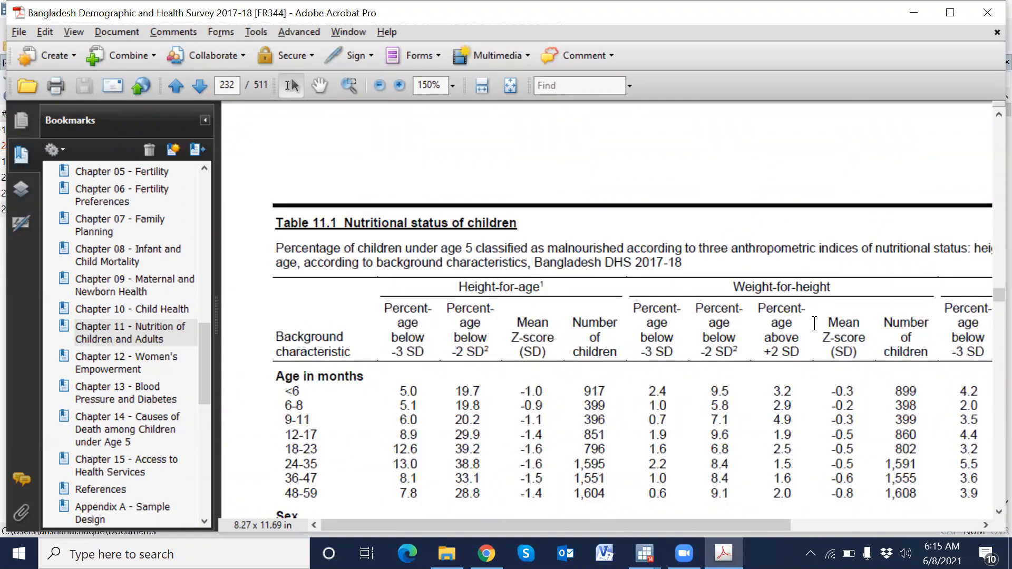
left_click_drag(706, 355, 735, 363)
scroll(734, 372, "up", 3, "ctrl")
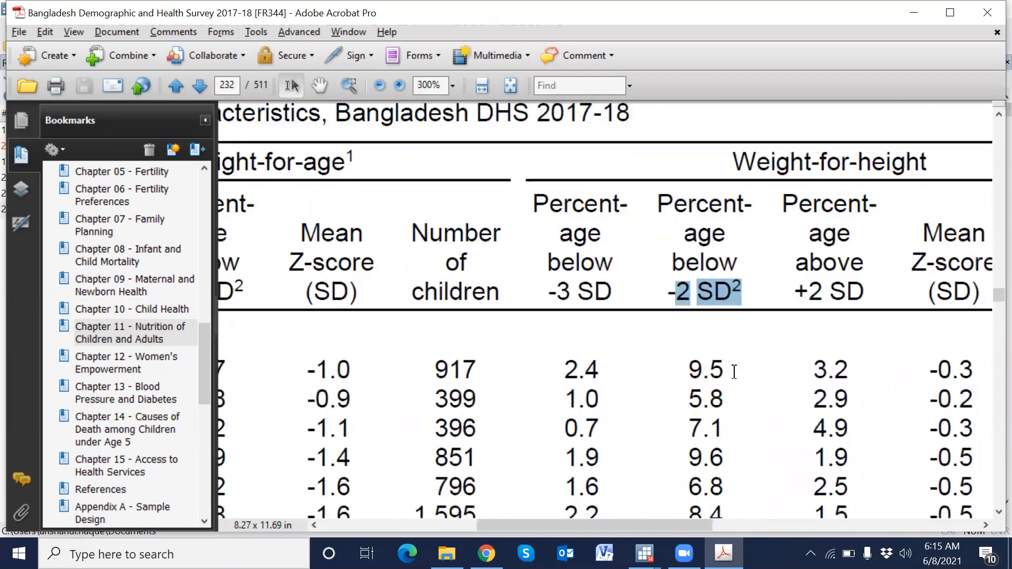
scroll(734, 372, "down", 15)
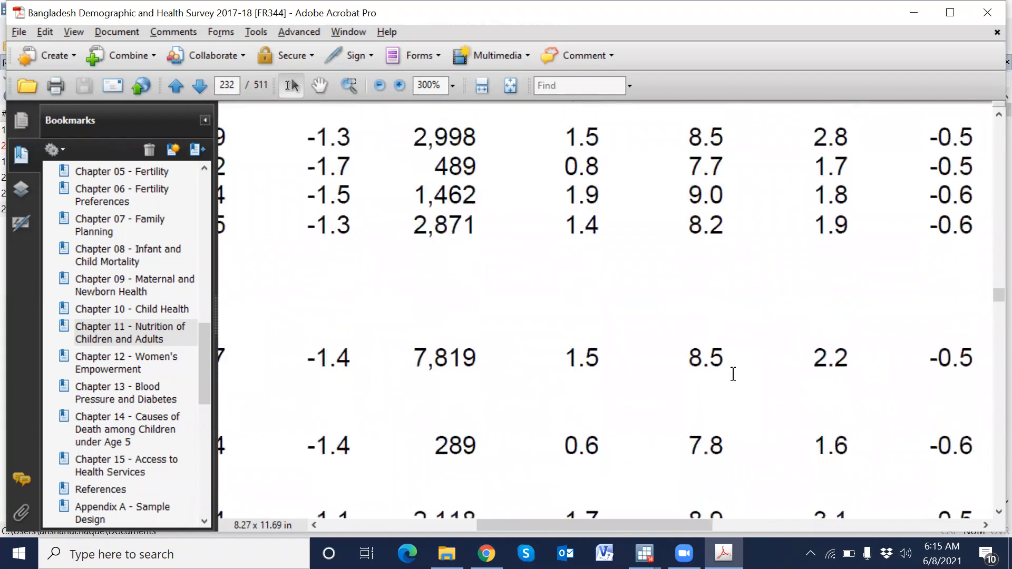
scroll(733, 373, "down", 15)
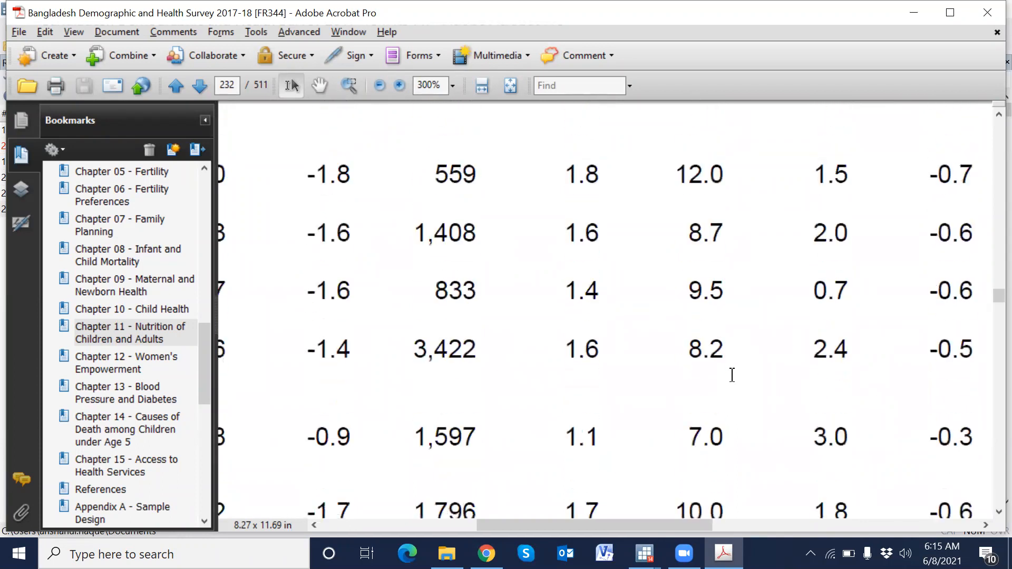
scroll(732, 375, "down", 4)
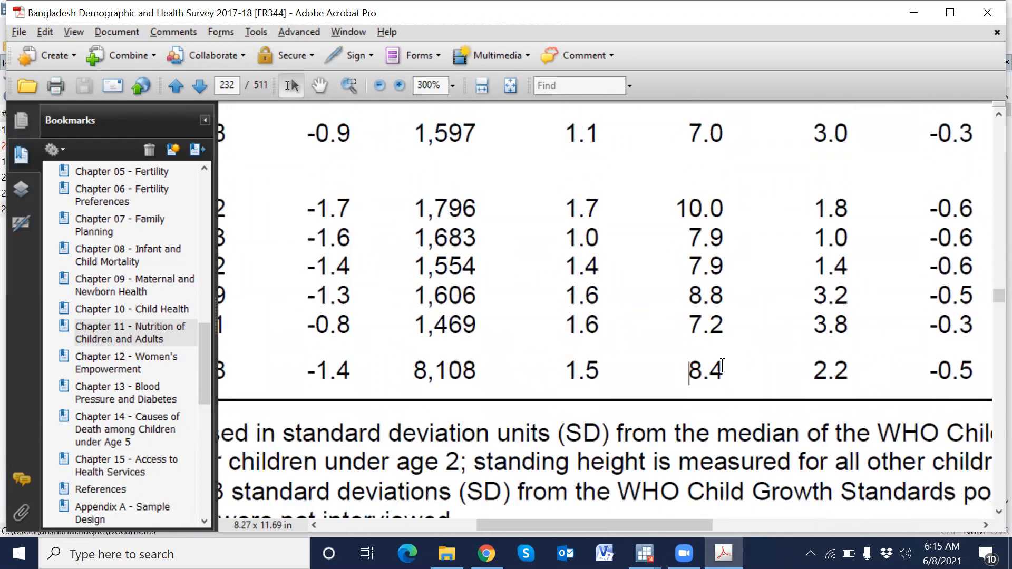
left_click_drag(686, 372, 752, 403)
- Compare the report's weight-for-height number of children with the wasting tabulation's total frequency
key("alt+Tab")
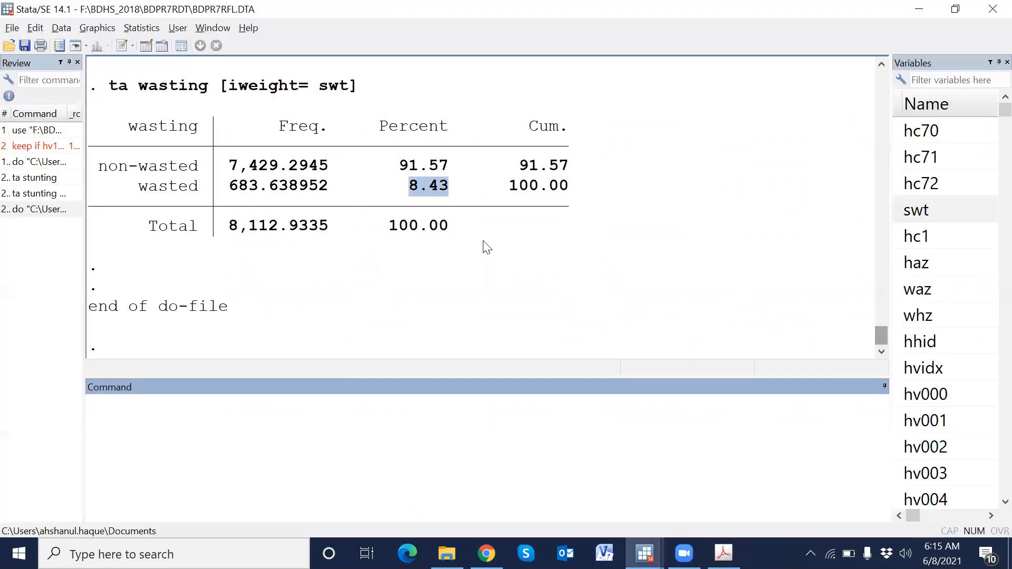
key("alt+Tab")
left_click_drag(702, 526, 754, 526)
left_click_drag(854, 369, 933, 379)
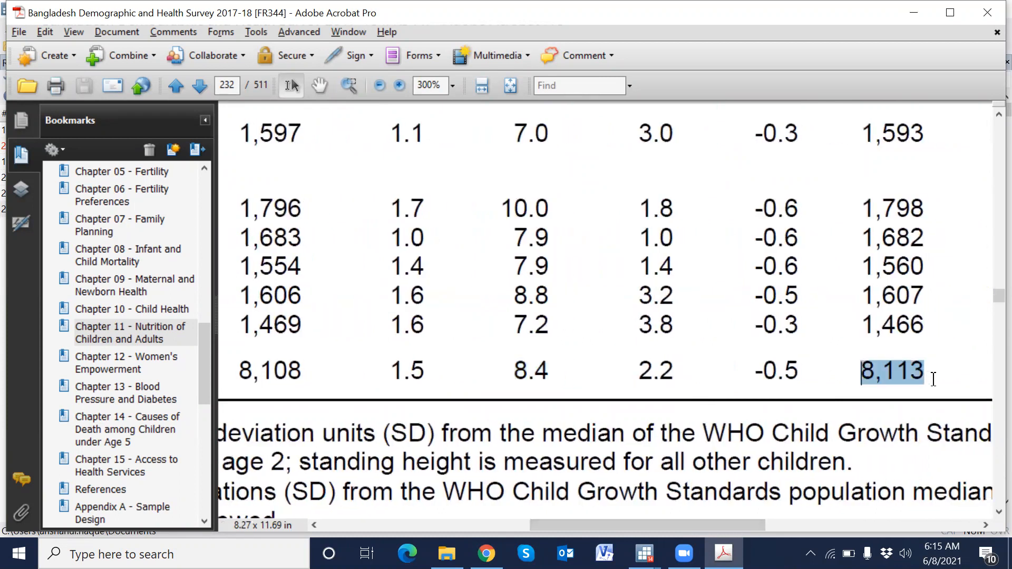
key("alt+Tab")
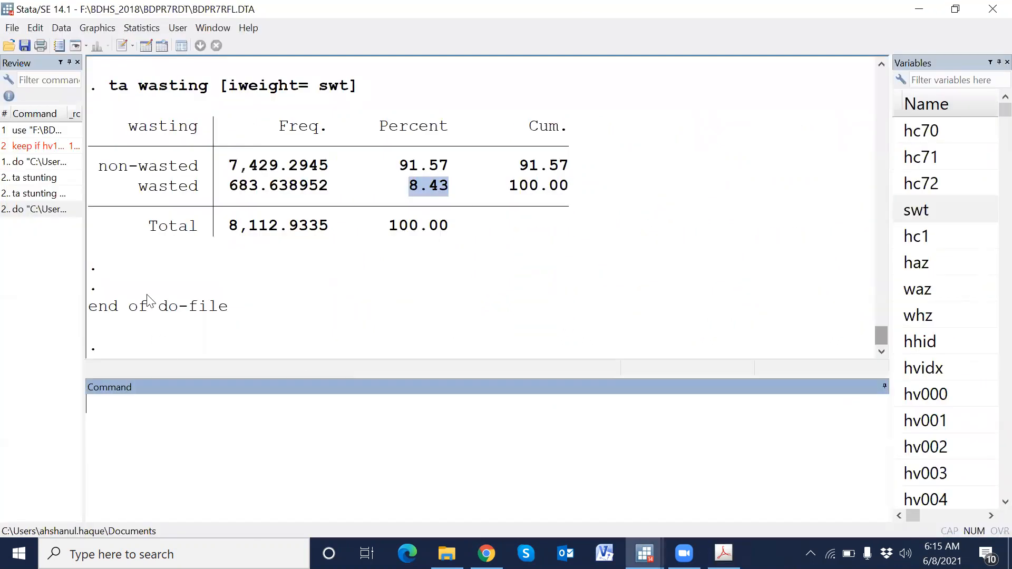
left_click(237, 227)
left_click_drag(236, 224, 277, 226)
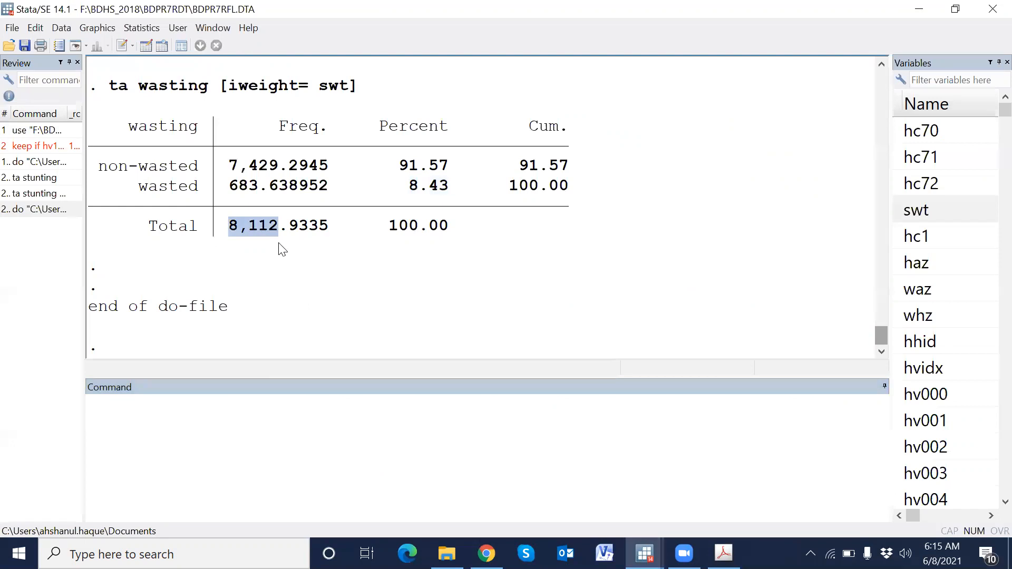
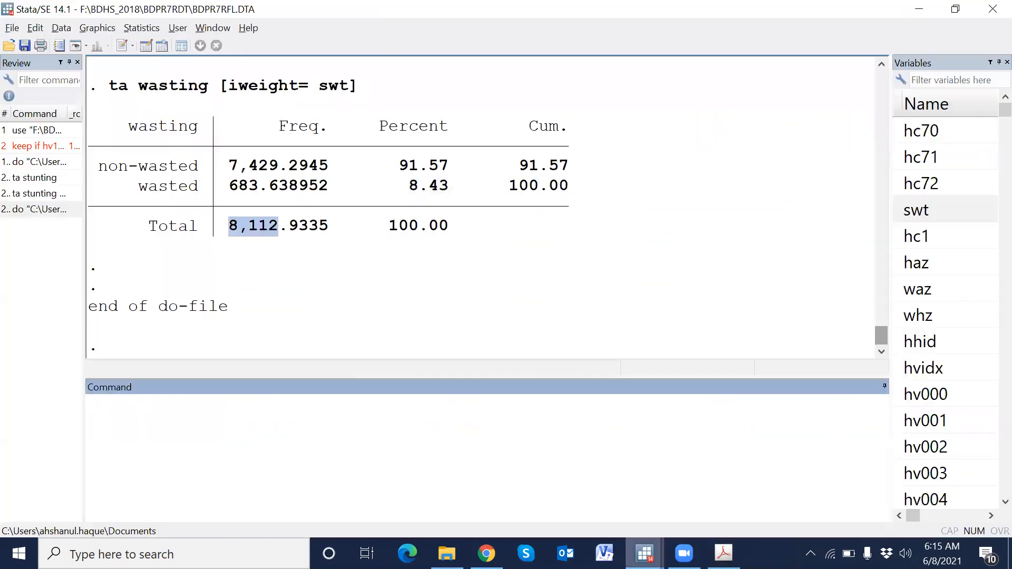
- Duplicate the wasting commands from lines 28–33 onto line 36 of the do-file
left_click(646, 553)
left_click(700, 510)
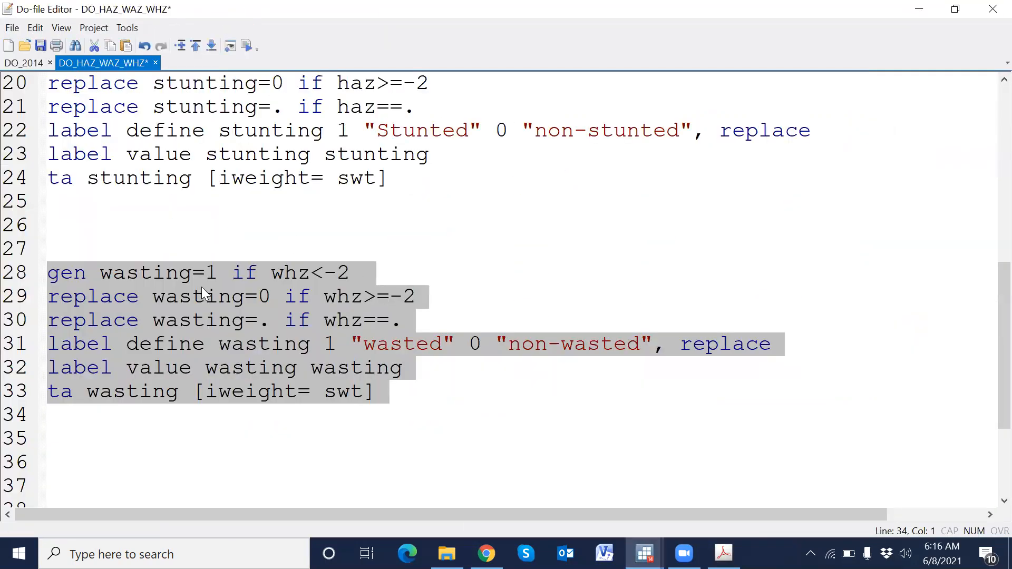
left_click_drag(24, 282, 21, 411)
key("ctrl+c")
scroll(79, 389, "down", 2)
left_click(90, 304)
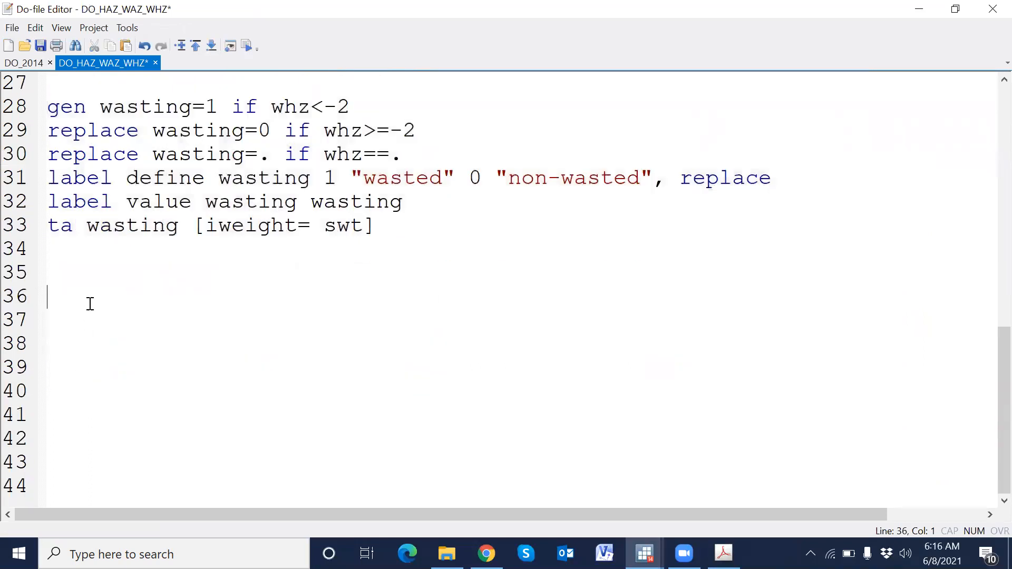
key("ctrl+v")
- Rename the new variable in the copied gen command on line 36 to underweight
double_click(120, 294)
type("underwei")
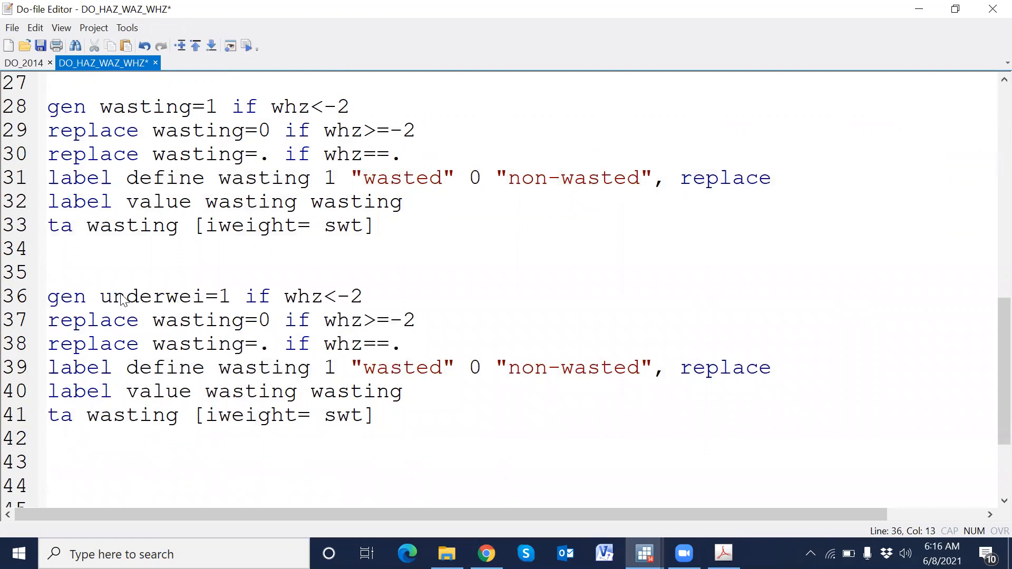
type("ght")
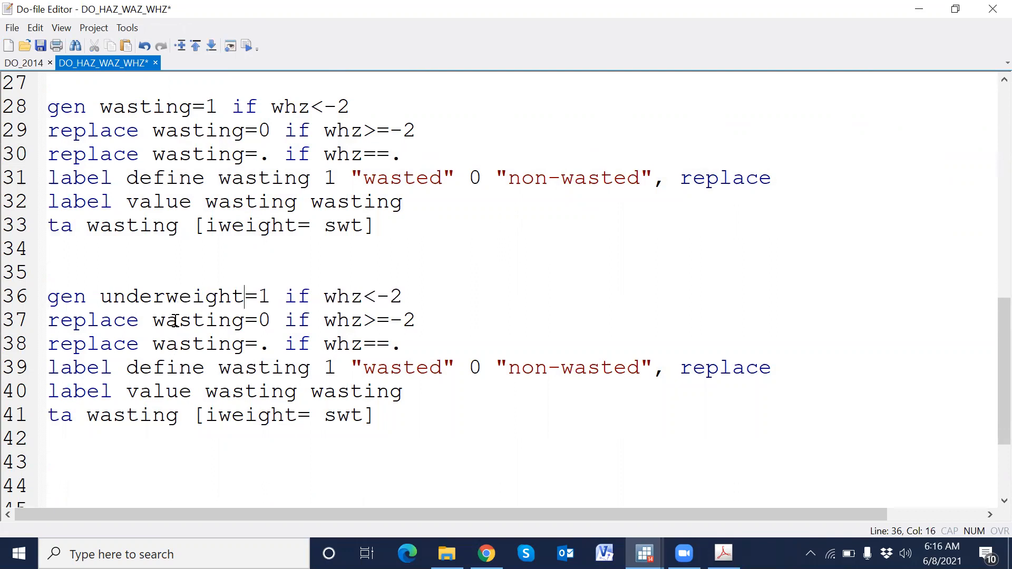
- Replace wasting with underweight in the copied replace, label and tabulate commands on lines 37–41
left_click(194, 299)
double_click(194, 298)
key("ctrl+c")
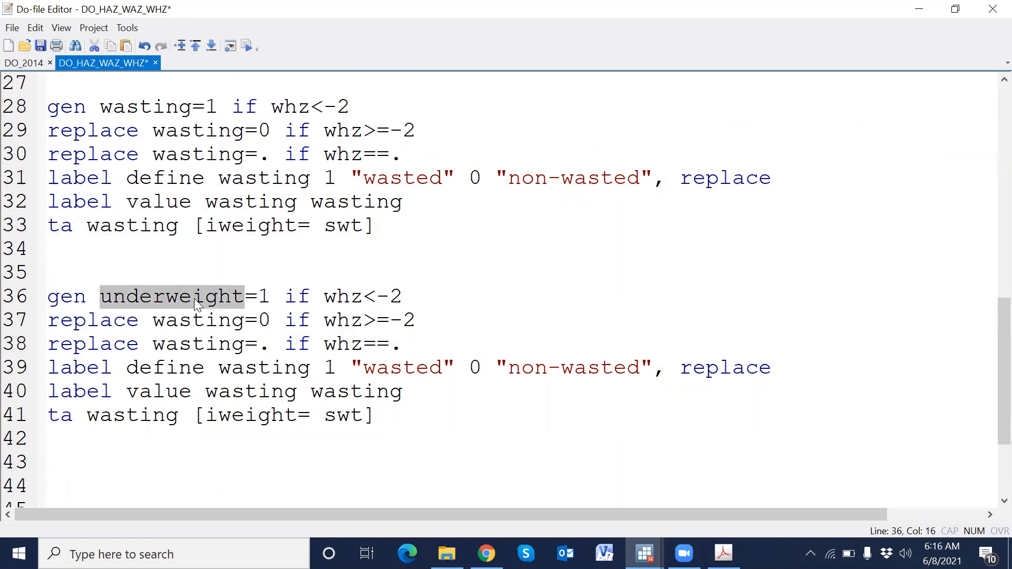
left_click(193, 320)
double_click(192, 320)
key("ctrl+v")
double_click(201, 344)
key("ctrl+v")
double_click(250, 370)
key("ctrl+v")
double_click(258, 393)
key("ctrl+v")
double_click(390, 393)
key("ctrl+v")
left_click(149, 416)
double_click(148, 416)
key("ctrl+v")
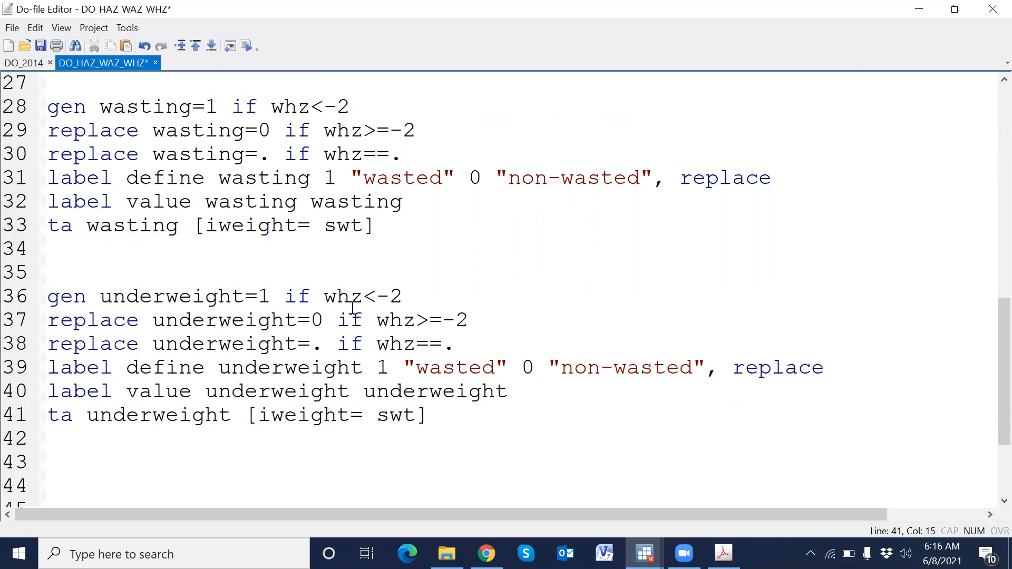
- Change the z-score variable from whz to waz on lines 36–38
double_click(353, 293)
type("waz")
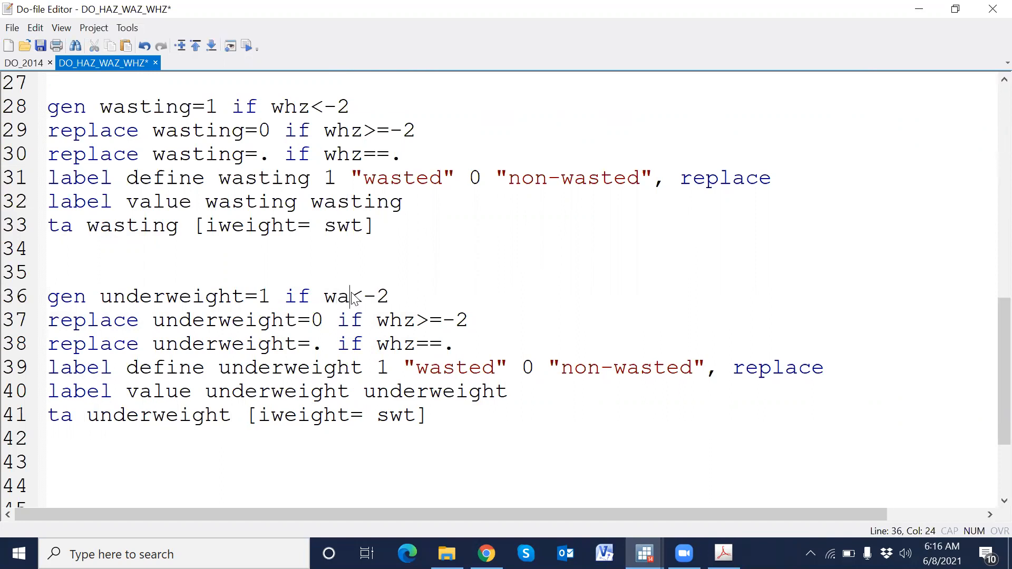
double_click(345, 295)
key("ctrl+c")
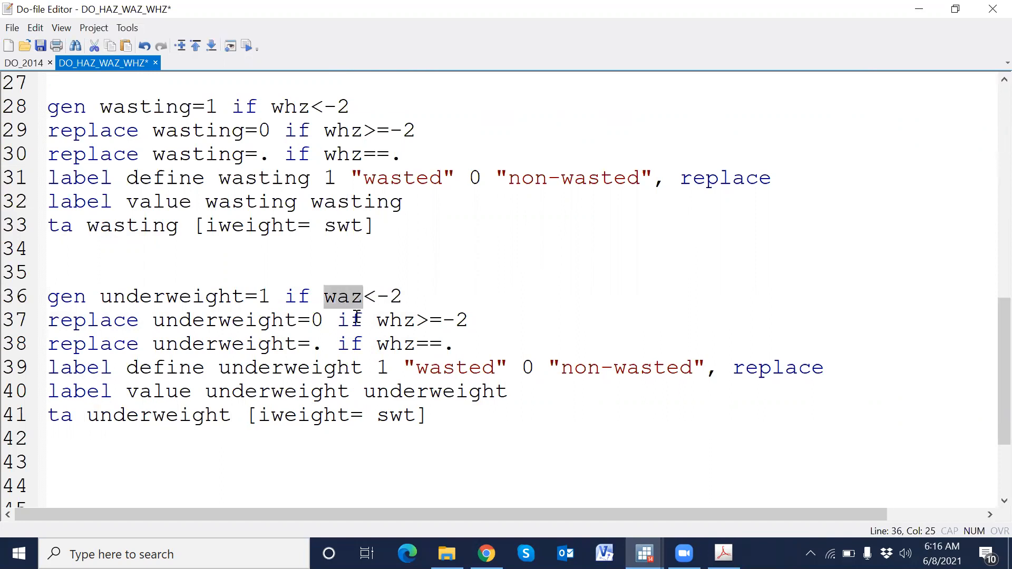
double_click(386, 320)
key("ctrl+v")
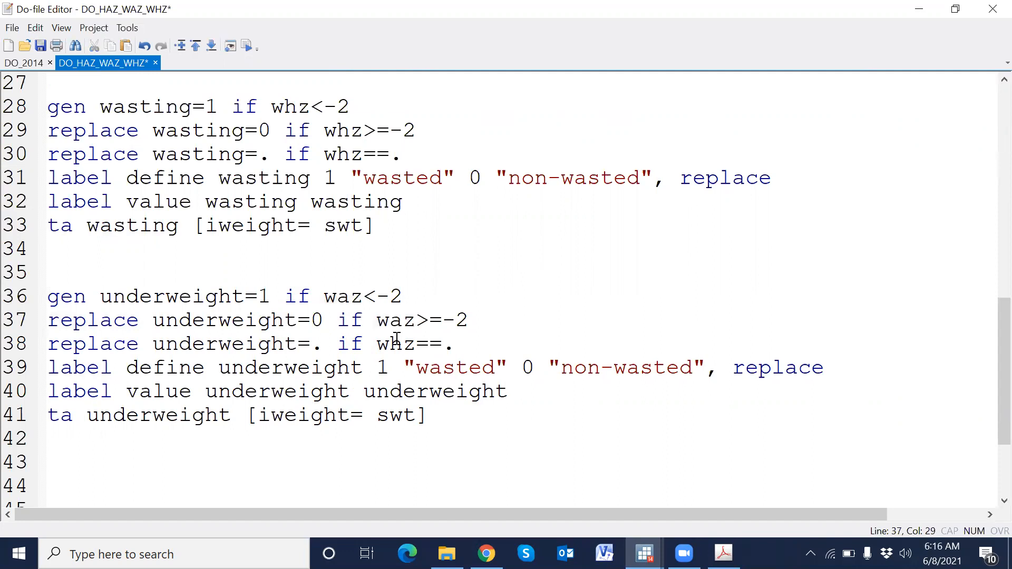
double_click(395, 343)
key("ctrl+v")
- Set the value labels on line 39 to "underweight" for 1 and "non-underweight" for 0
double_click(282, 346)
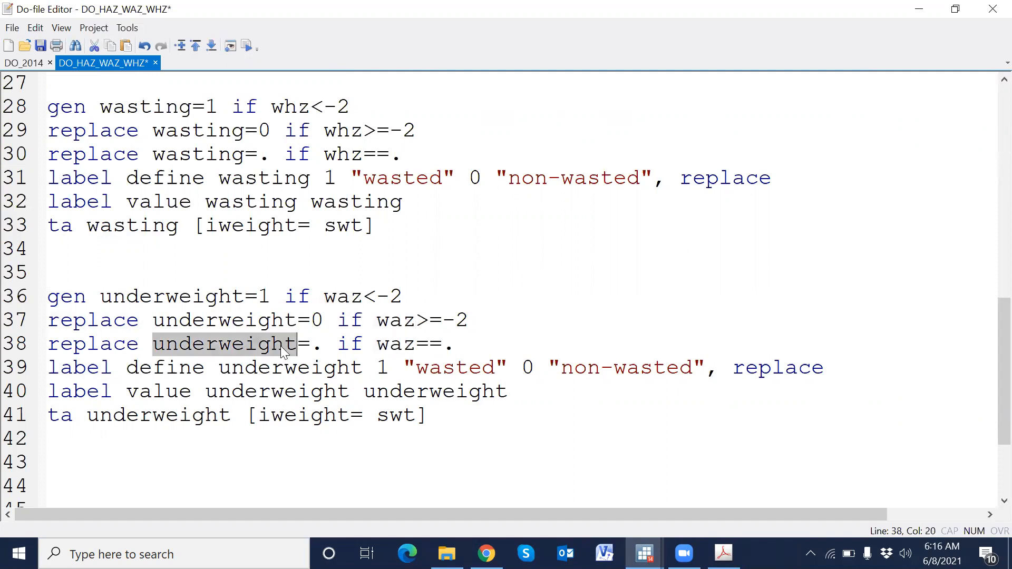
key("ctrl+c")
double_click(445, 369)
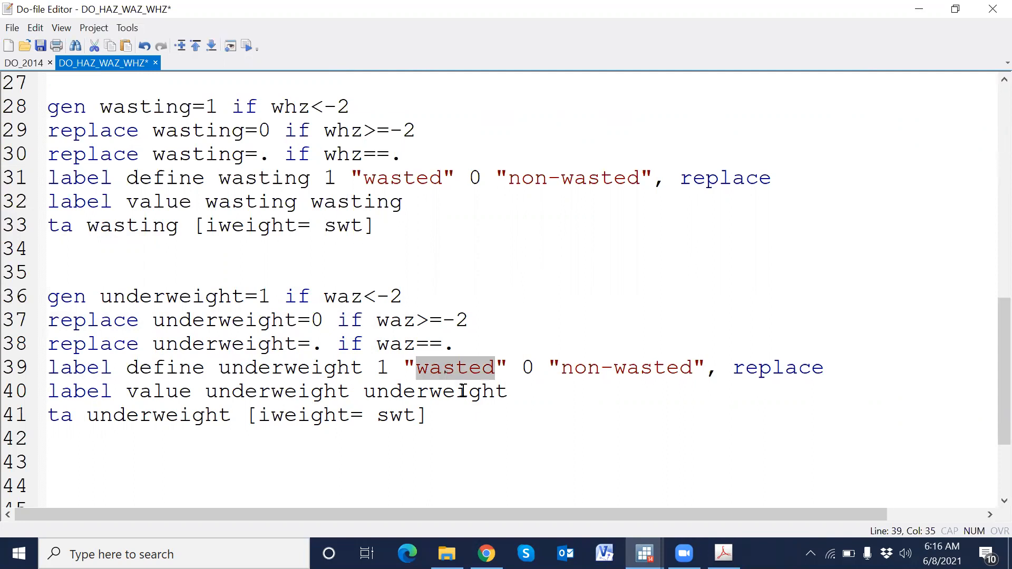
key("ctrl+v")
double_click(712, 369)
key("ctrl+v")
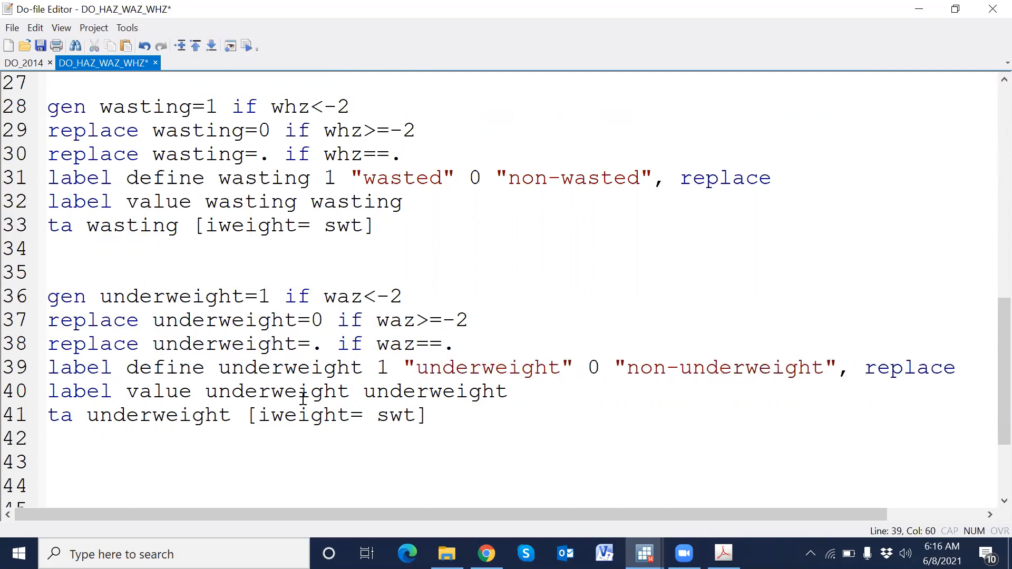
- Run the underweight commands on lines 36–41 and highlight the weighted underweight percentage in Stata
scroll(135, 301, "down", 2)
left_click_drag(20, 153, 171, 317)
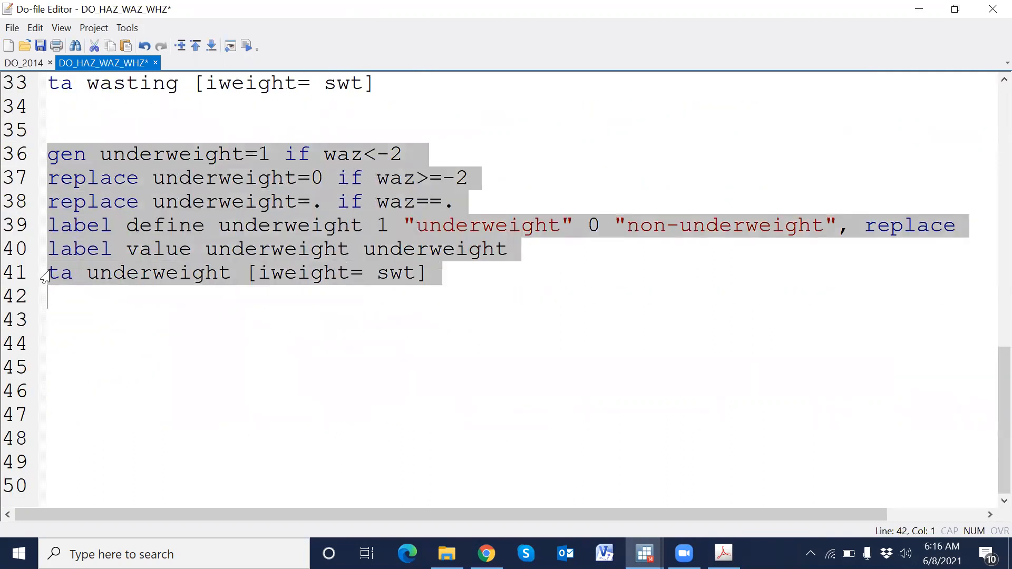
left_click(246, 49)
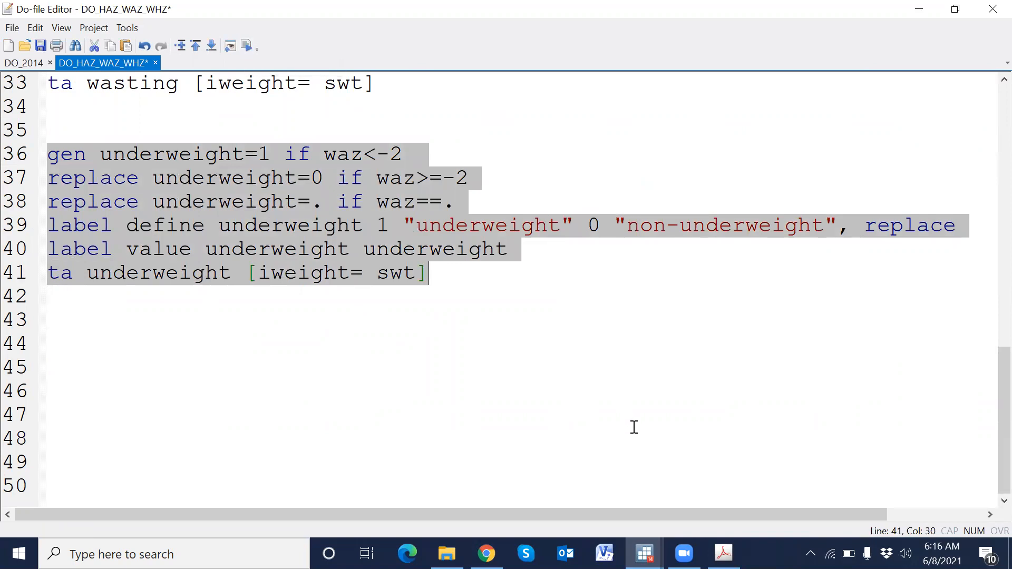
mouse_move(644, 553)
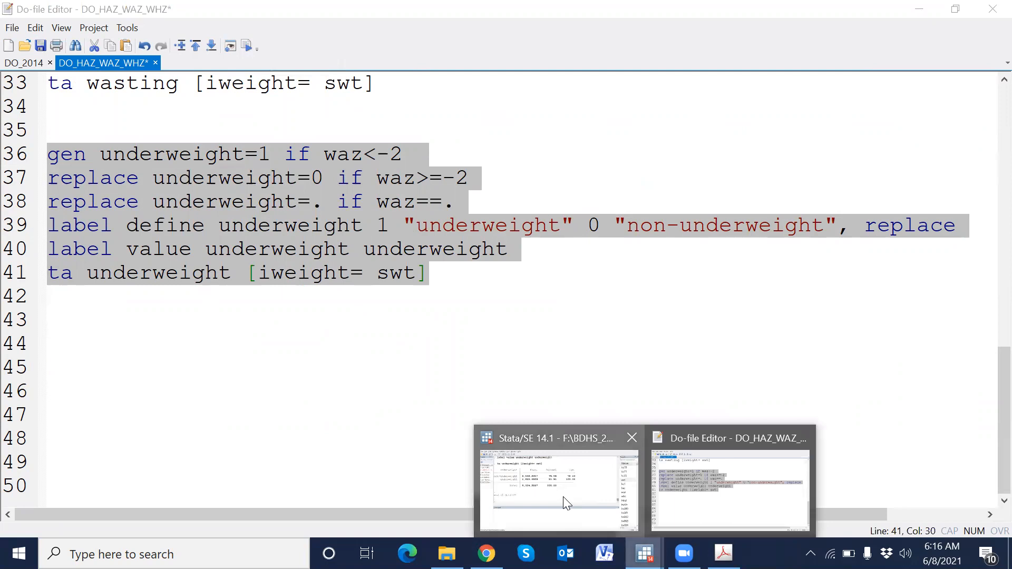
left_click(565, 501)
left_click_drag(440, 207, 478, 212)
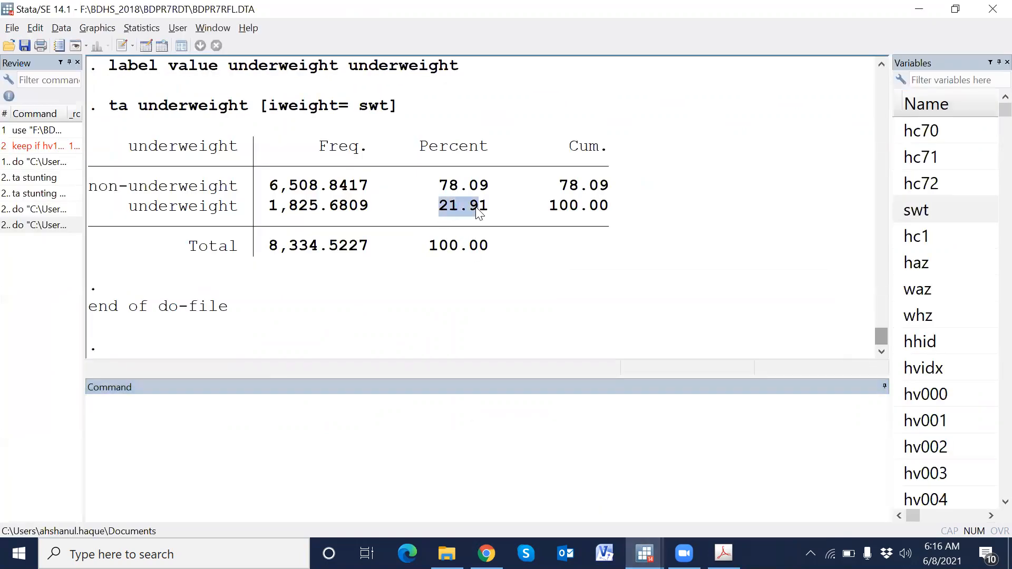
- Check Table 11.1's weight-for-age percentage below -2 SD and number of children in the total row
left_click(723, 552)
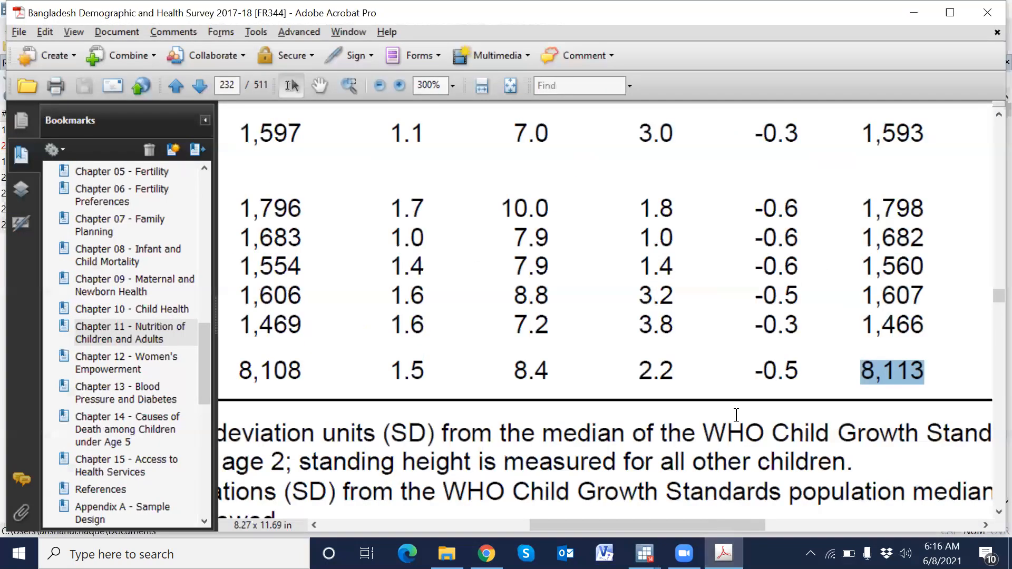
left_click_drag(753, 527, 857, 521)
left_click_drag(779, 372, 835, 376)
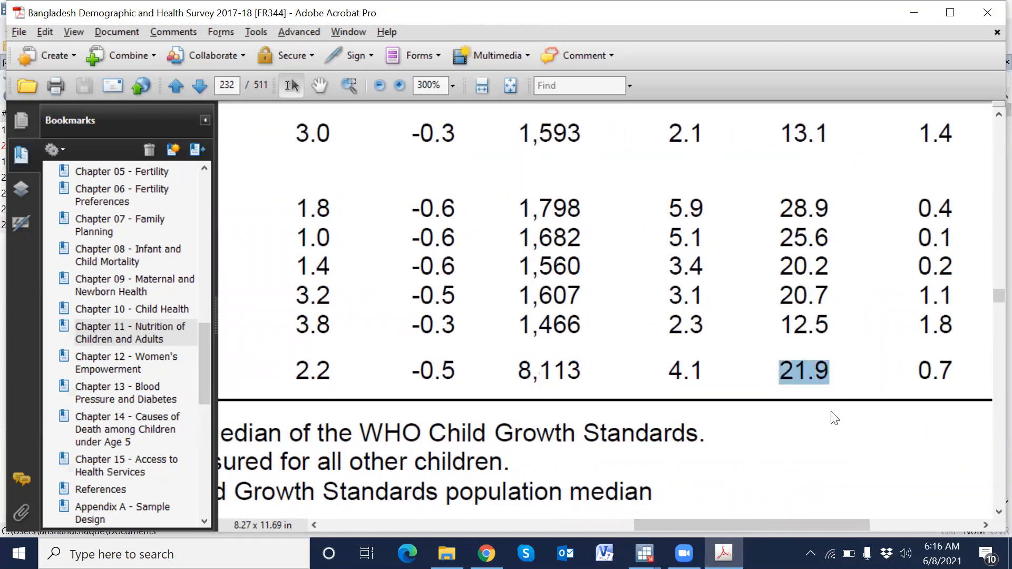
left_click_drag(792, 524, 863, 517)
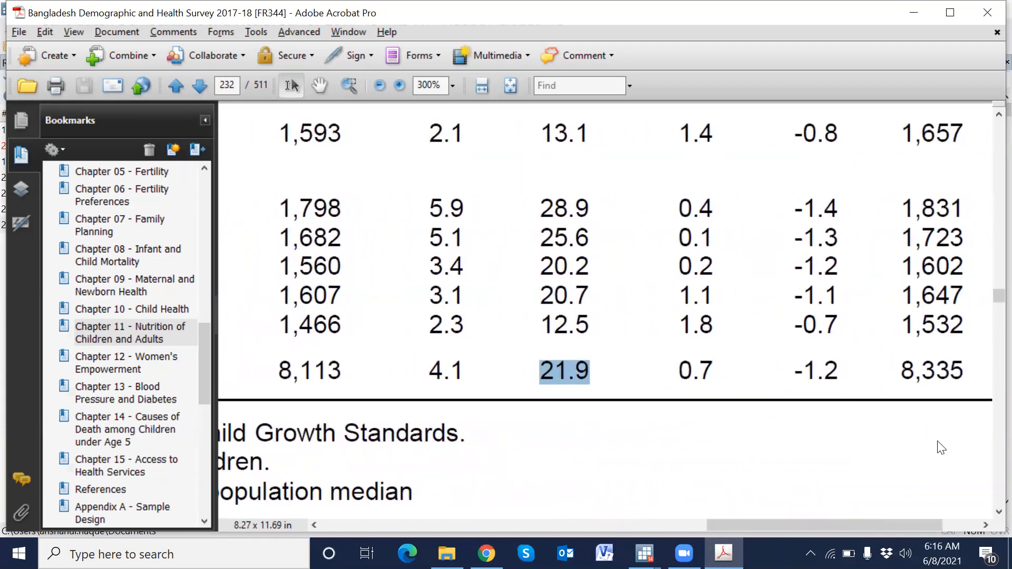
left_click_drag(900, 369, 966, 370)
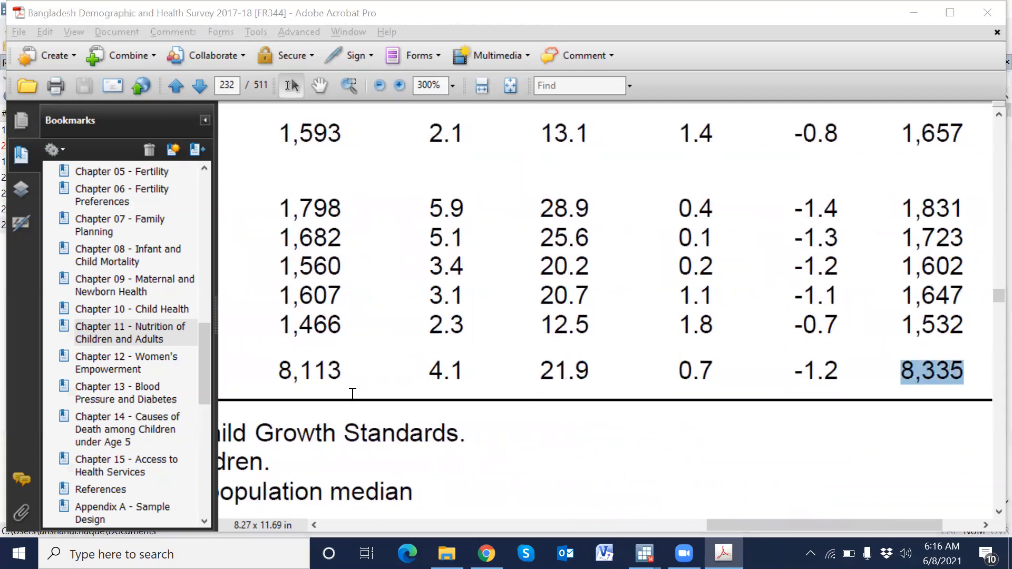
- Compare the underweight tabulation's total frequency with the report's weight-for-age number of children
key("alt+Tab")
left_click_drag(270, 246, 317, 254)
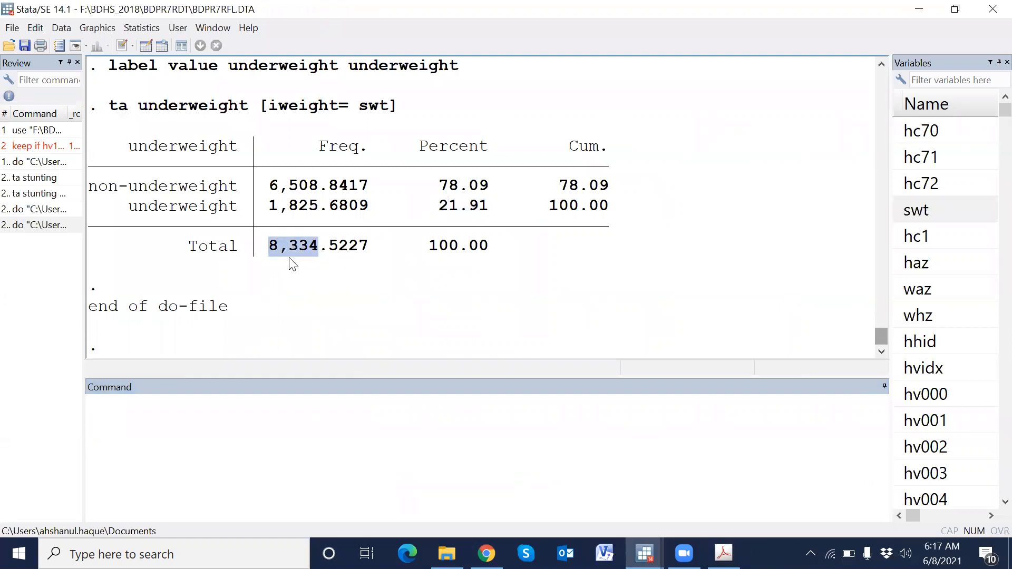
key("alt+Tab")
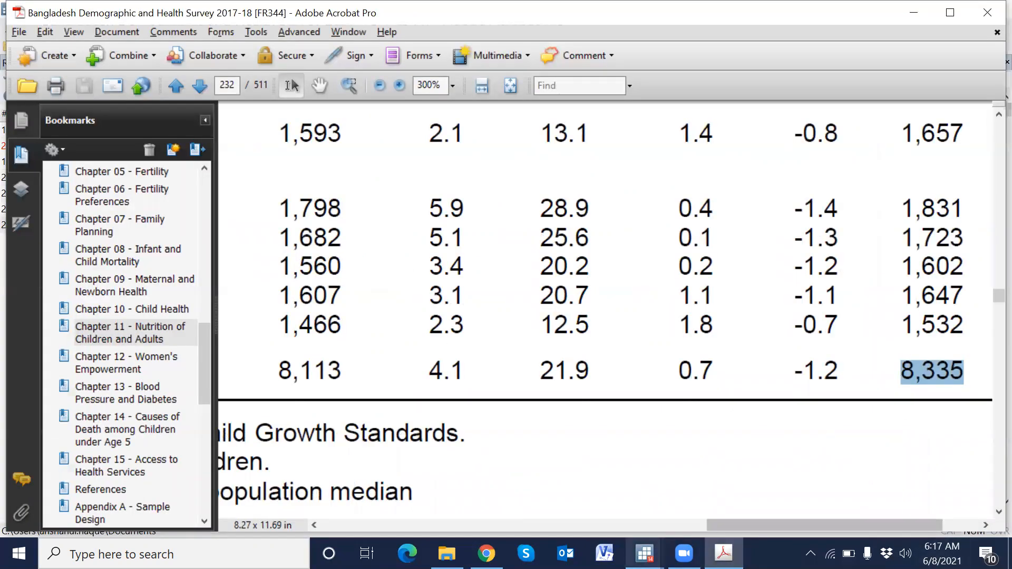
- Scroll through the do-file from the top to review the commands
mouse_move(645, 554)
left_click(728, 487)
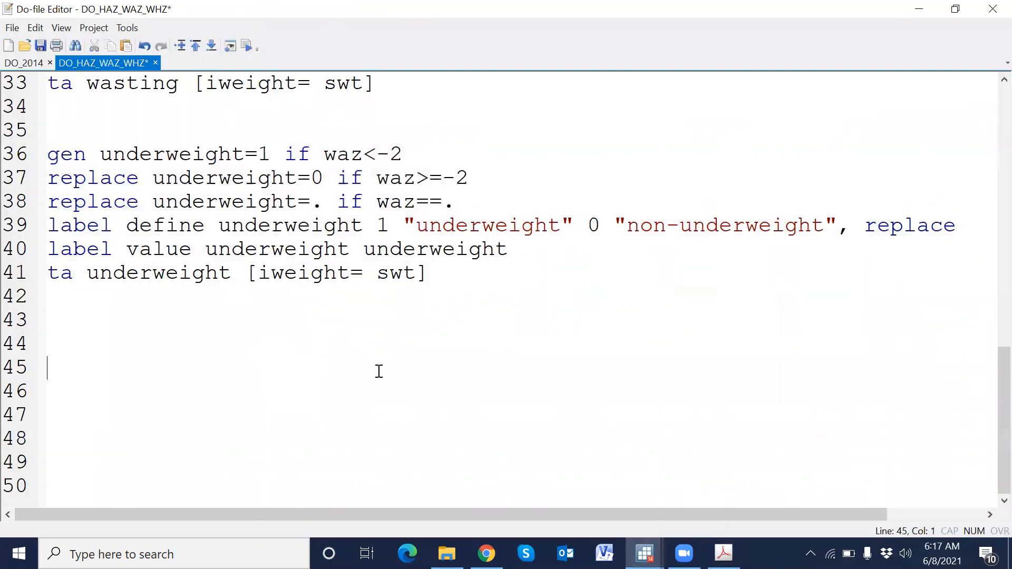
scroll(379, 371, "up", 11)
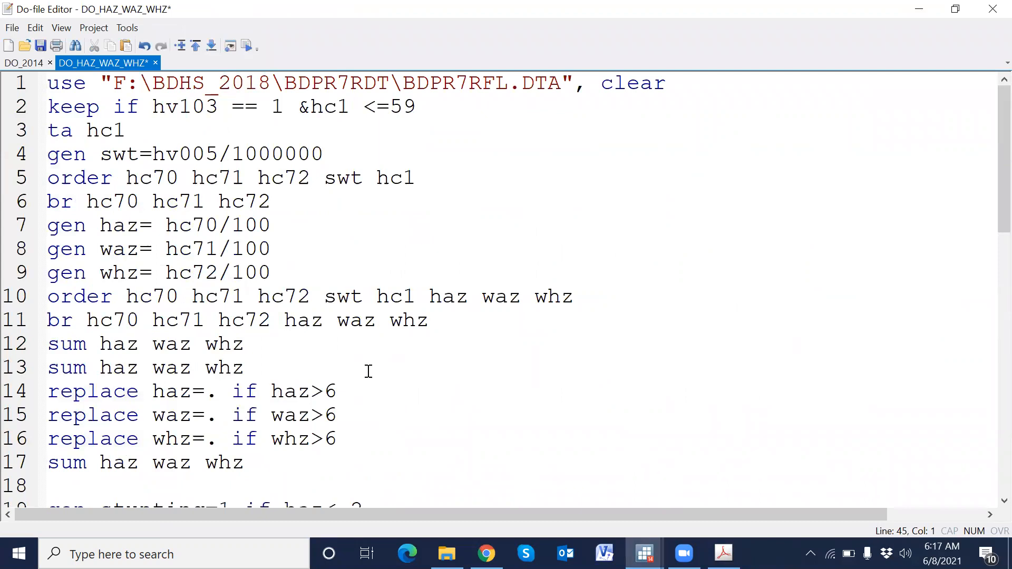
scroll(370, 354, "down", 3)
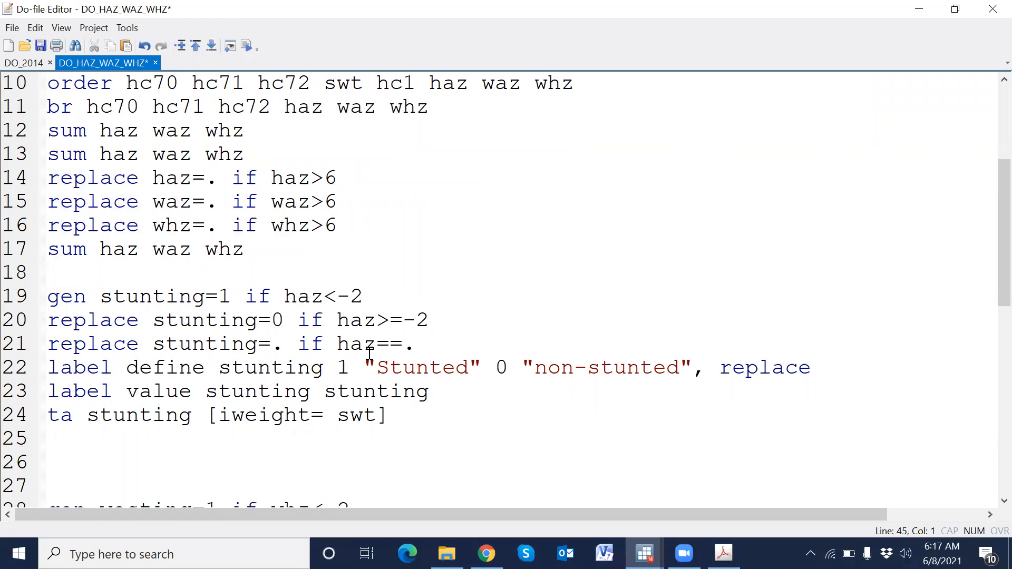
scroll(369, 354, "up", 3)
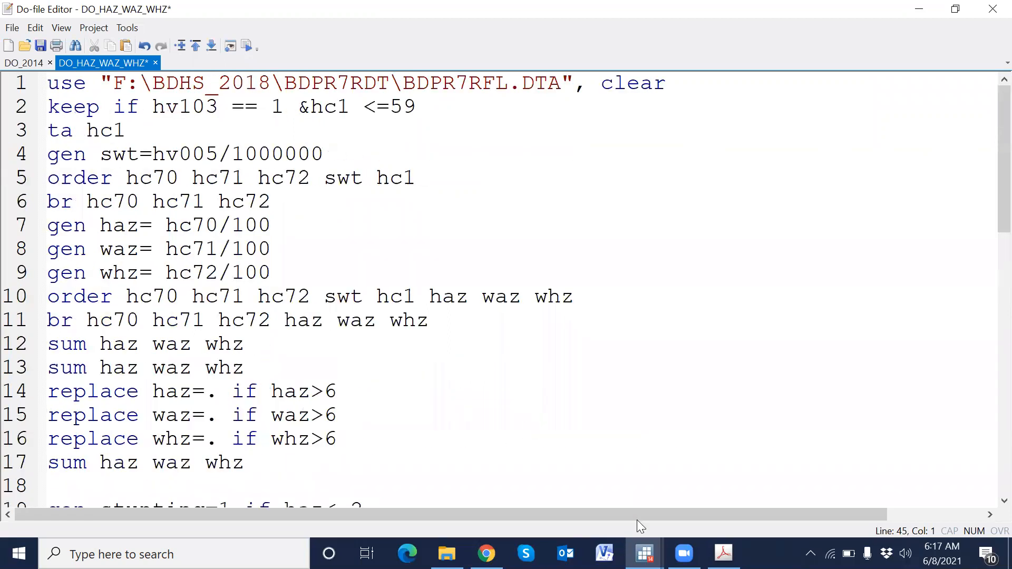
mouse_move(644, 553)
- Open the BDKR7RFL.DTA dataset from F:\BDHS_2018\BDKR7RDT, discarding the unsaved data in memory
left_click(593, 514)
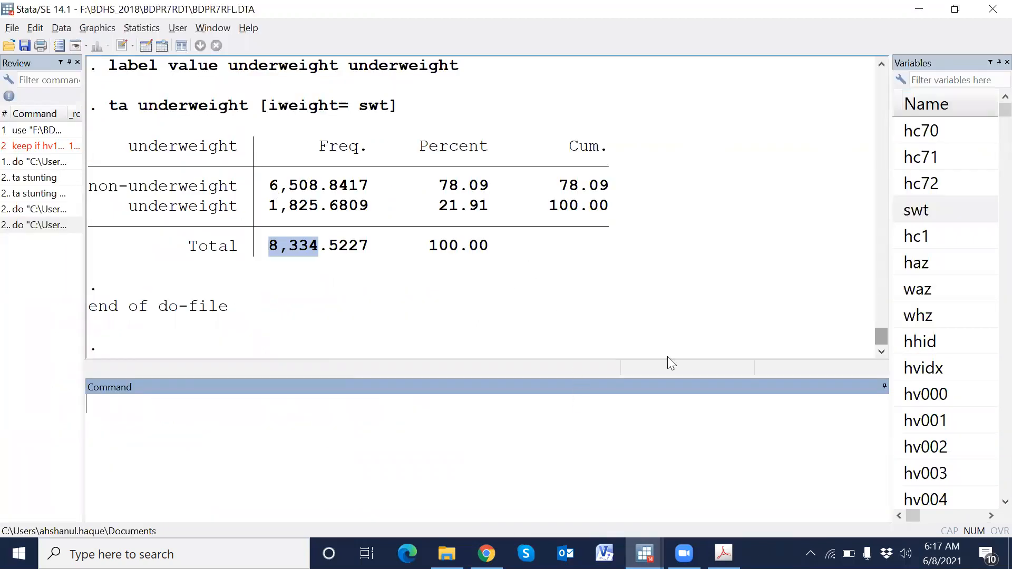
left_click(474, 292)
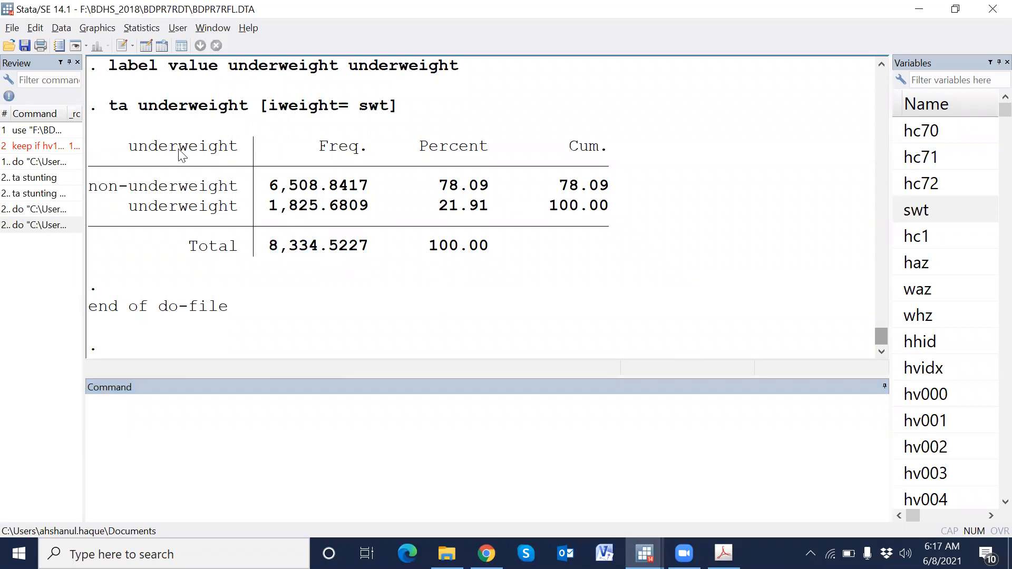
left_click(8, 46)
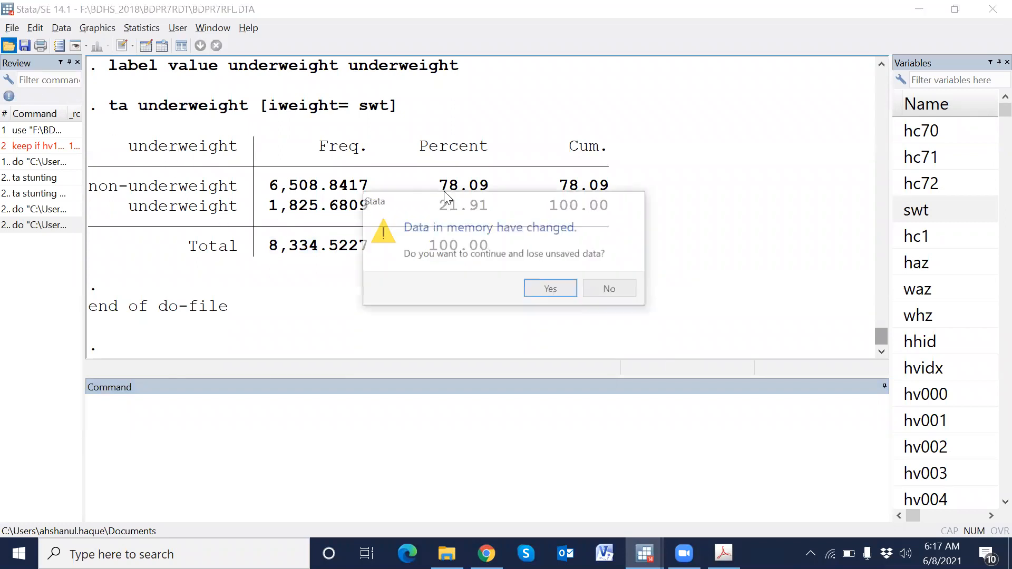
left_click(550, 289)
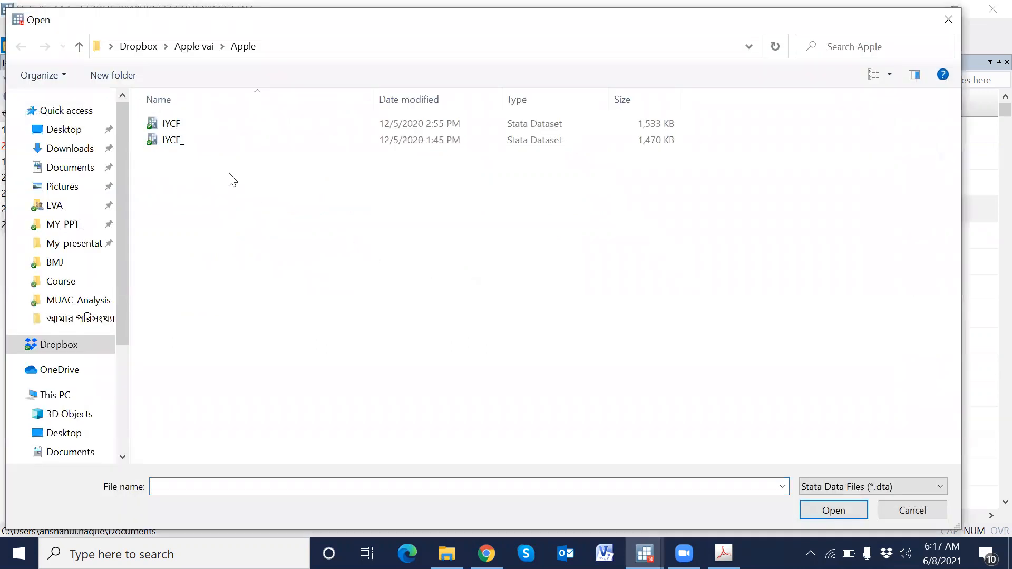
scroll(79, 380, "down", 3)
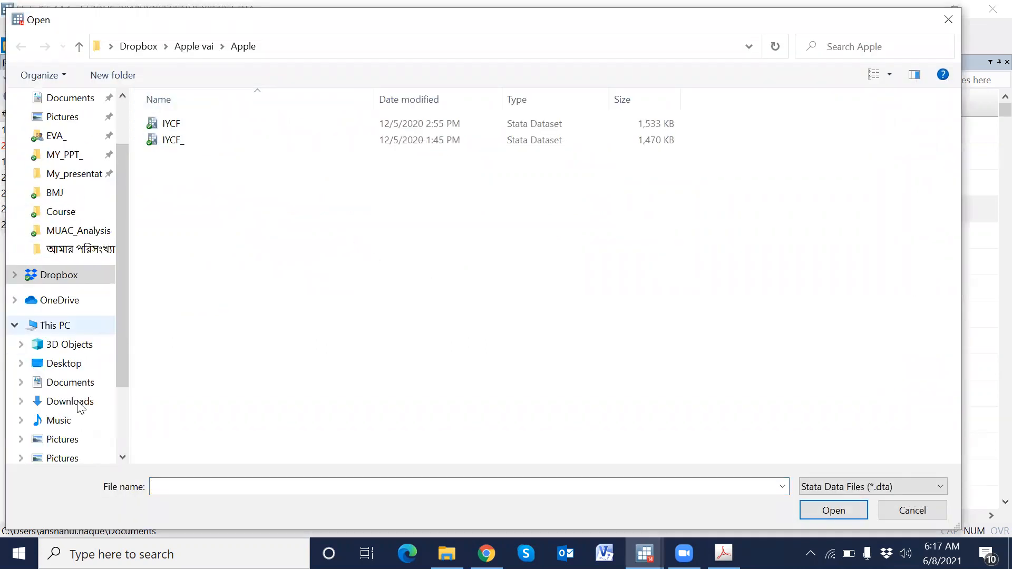
scroll(86, 412, "down", 2)
left_click(86, 420)
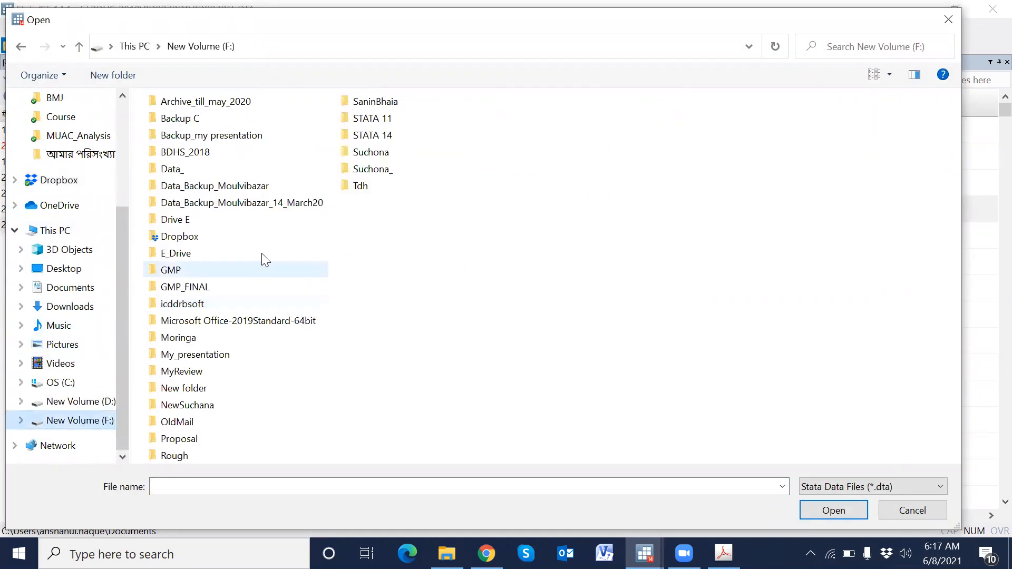
double_click(208, 152)
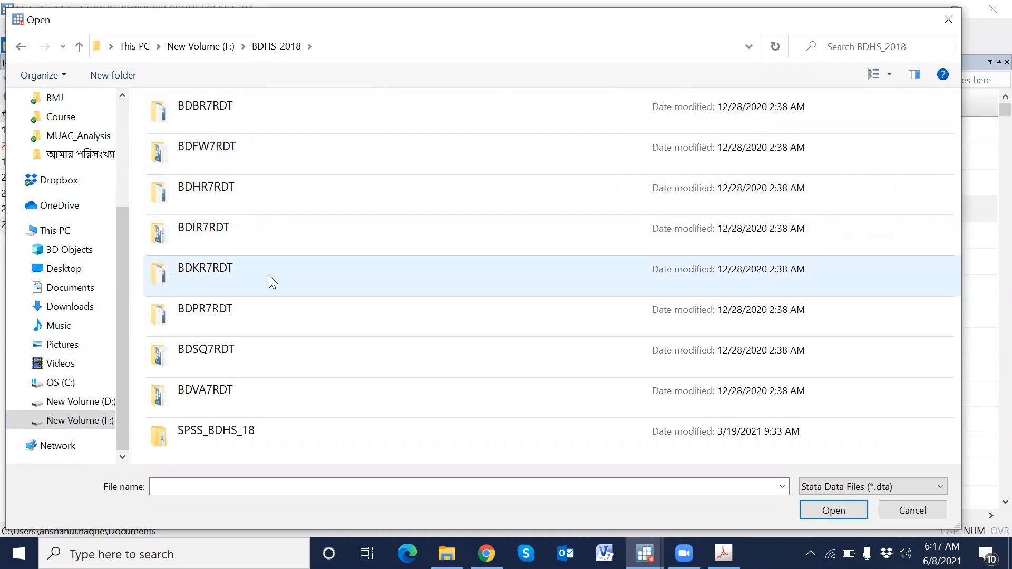
left_click(227, 317)
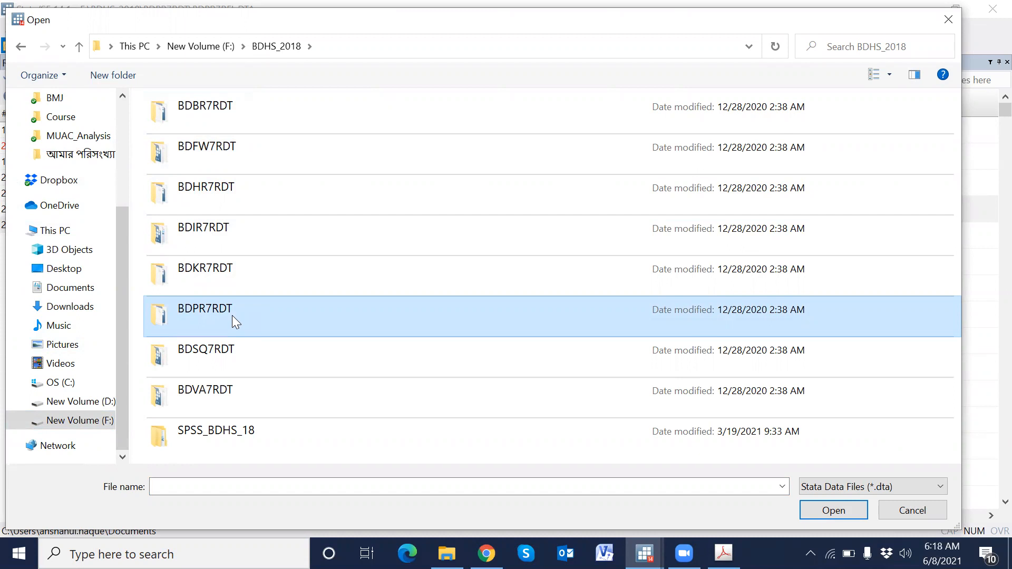
double_click(226, 269)
double_click(199, 124)
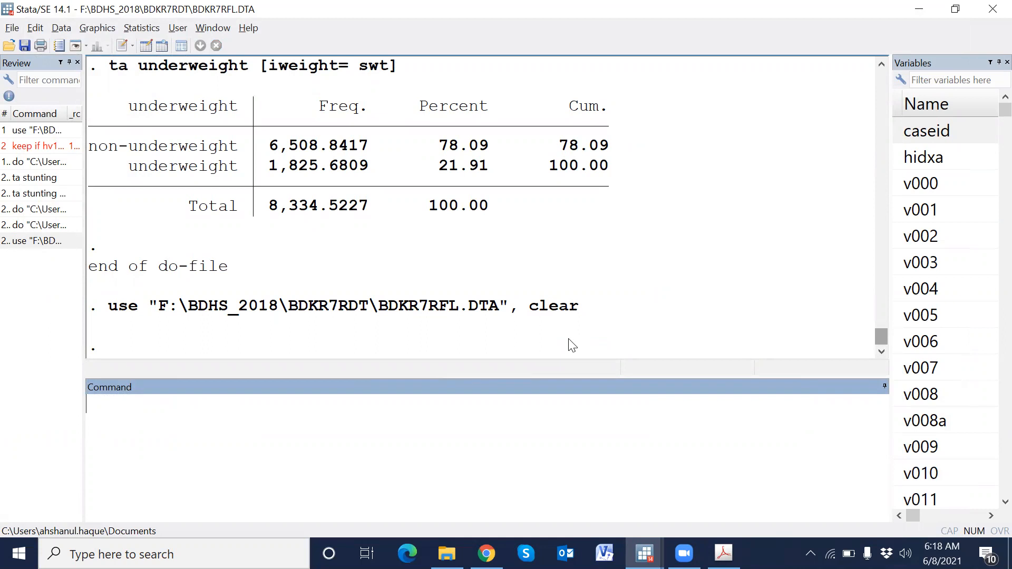
- Scroll through the do-file commands down to the underweight block
left_click(644, 553)
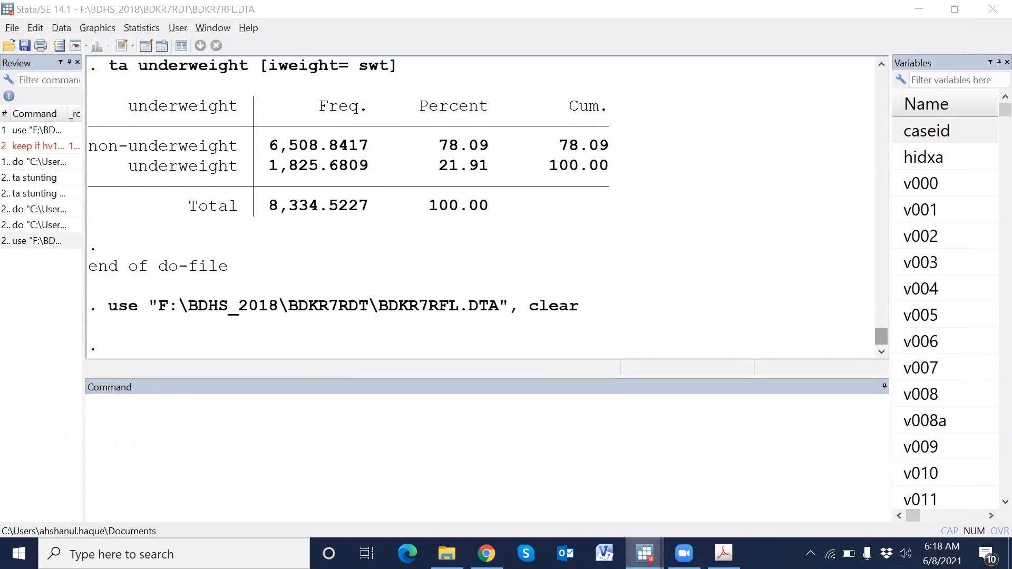
left_click(704, 520)
left_click(291, 255)
scroll(294, 258, "down", 1)
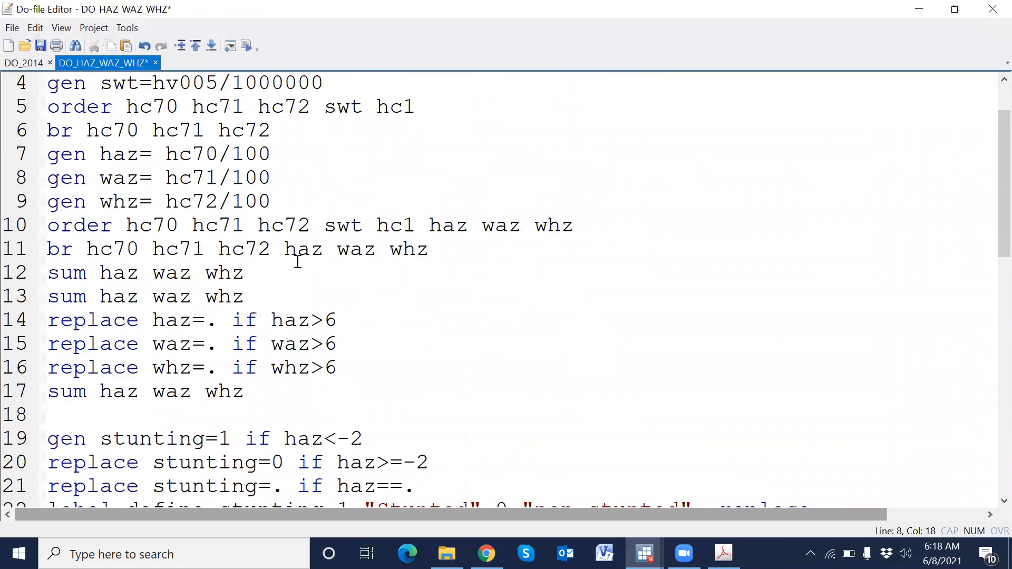
scroll(297, 262, "down", 2)
scroll(298, 262, "down", 4)
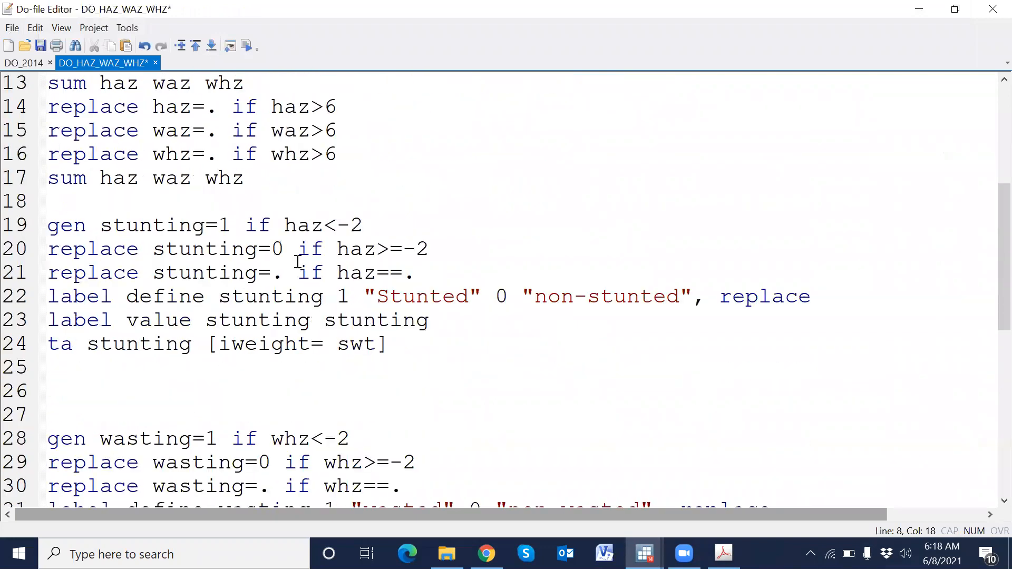
scroll(298, 262, "down", 3)
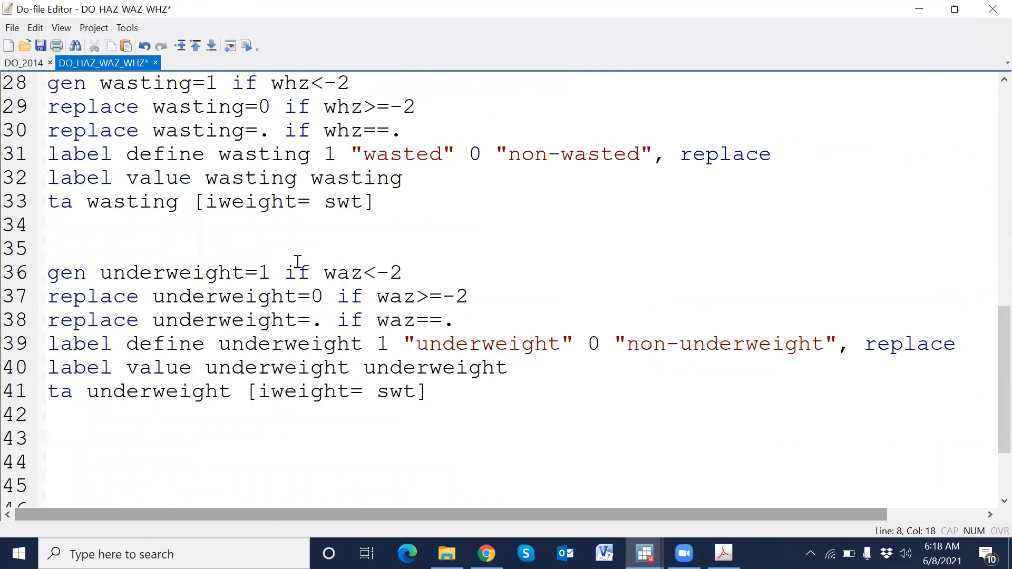